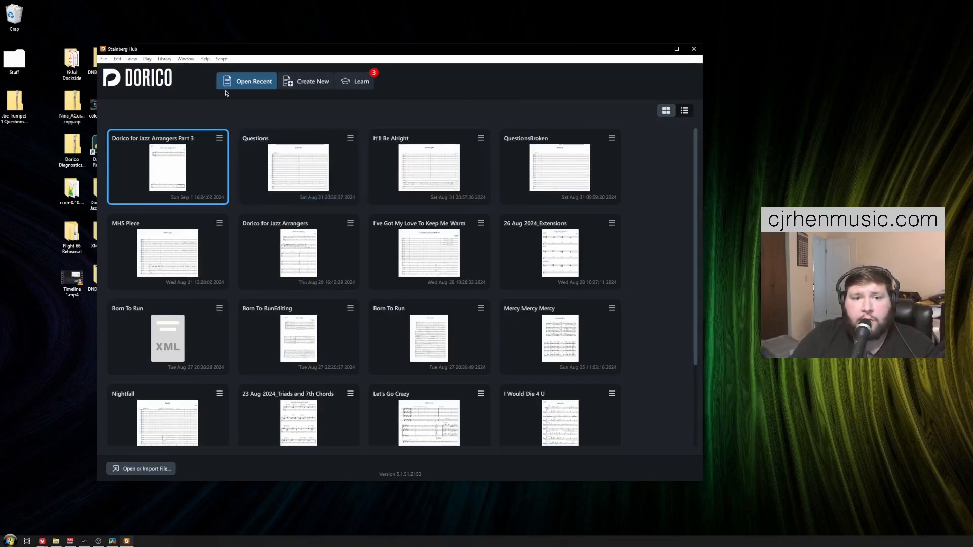
Step: Open Dorico's Preferences from the Edit menu and go to the MusicXML Import page
mouse_move(228, 50)
left_mouse_down()
mouse_move(242, 38)
mouse_move(222, 50)
mouse_move(230, 44)
left_mouse_up()
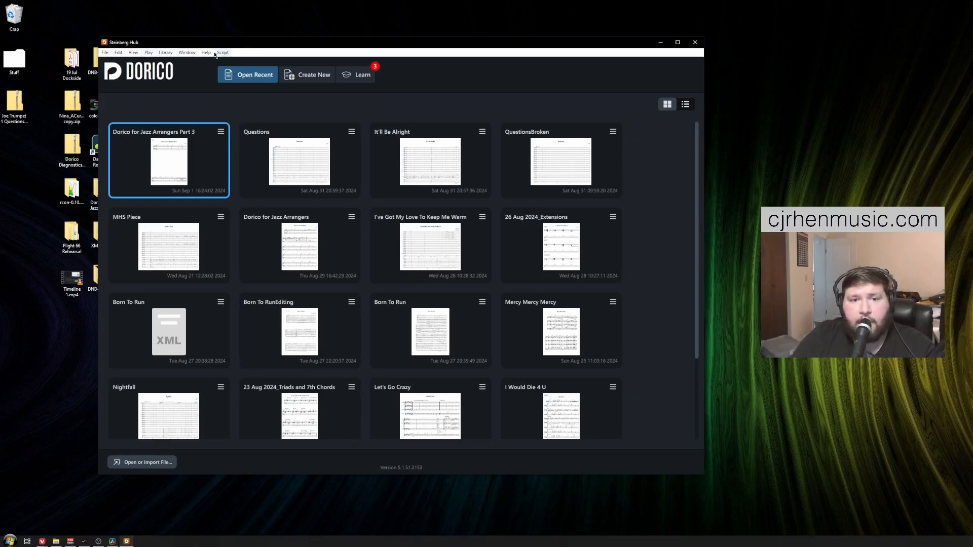
left_click(122, 54)
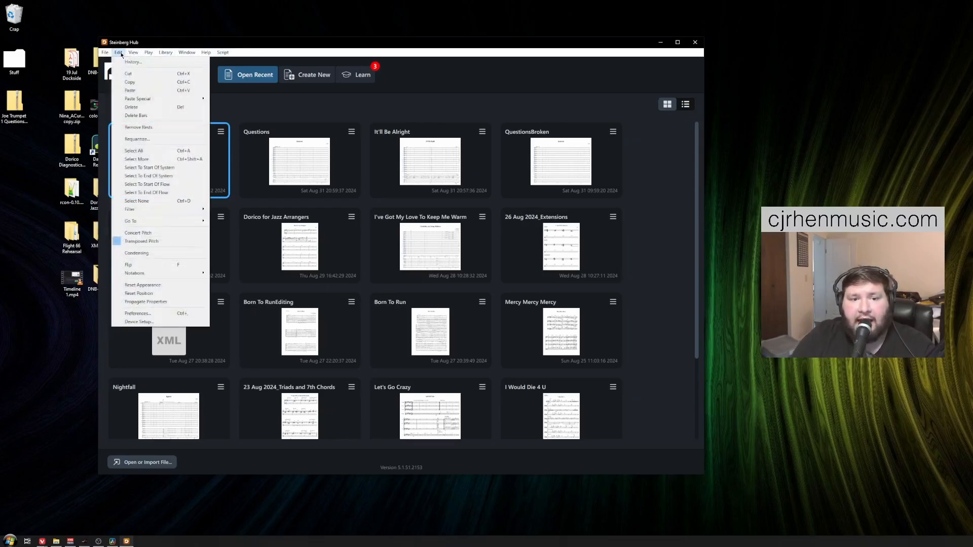
left_click(147, 313)
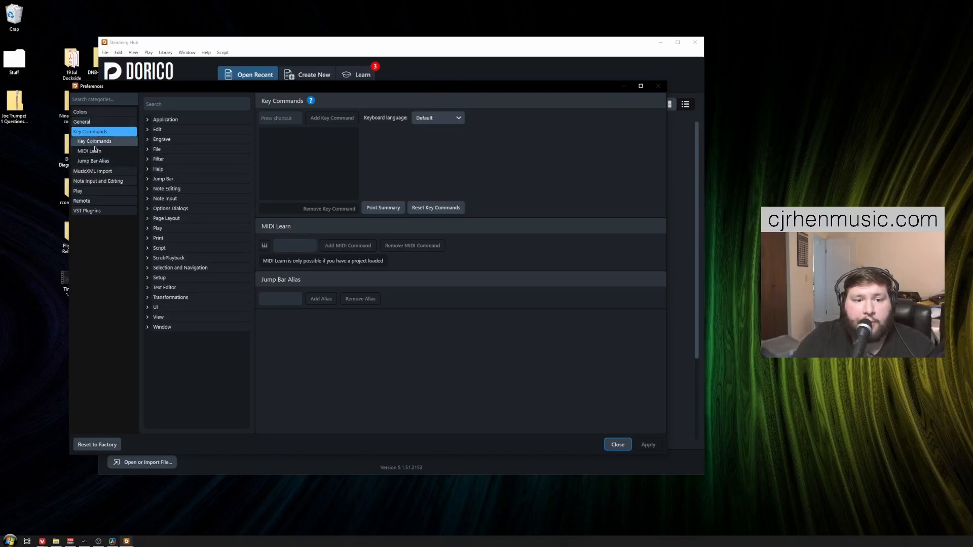
left_click(105, 172)
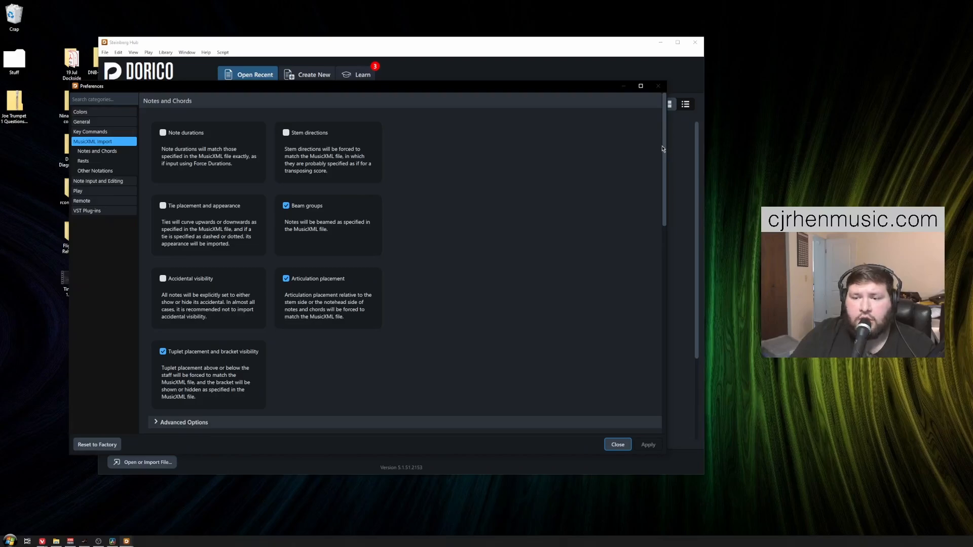
Step: Enable Note durations, Stem directions, Tie placement and appearance, and Accidental visibility for MusicXML import
left_click_drag(662, 148, 666, 125)
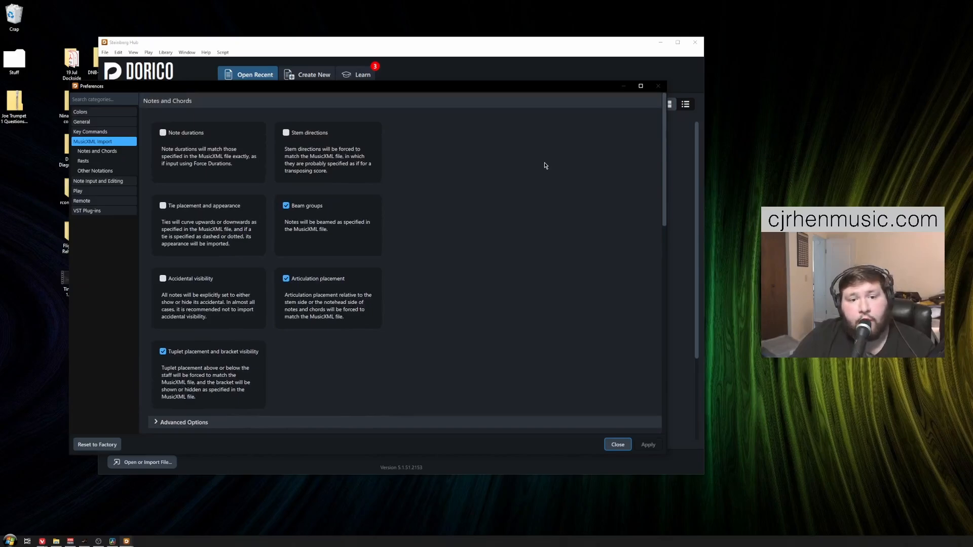
left_click(163, 133)
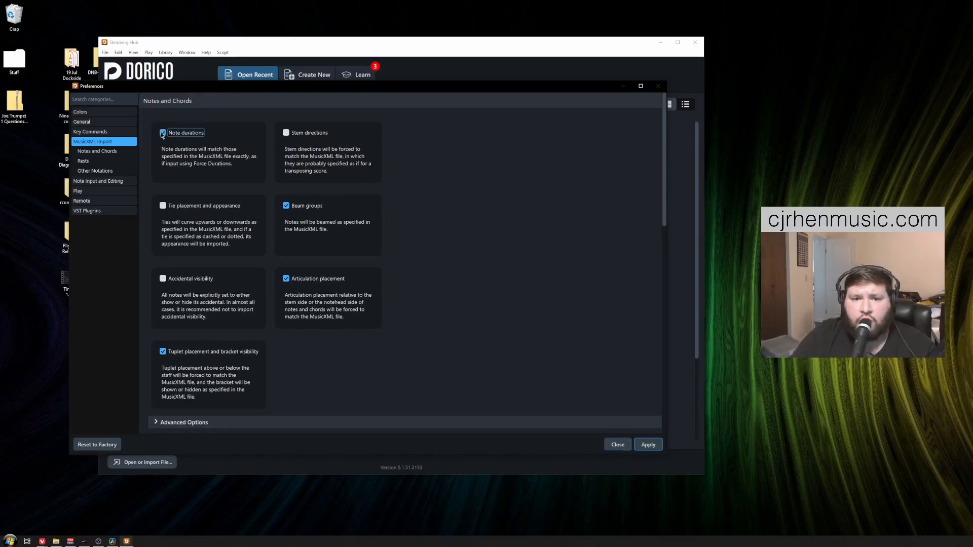
left_click(286, 133)
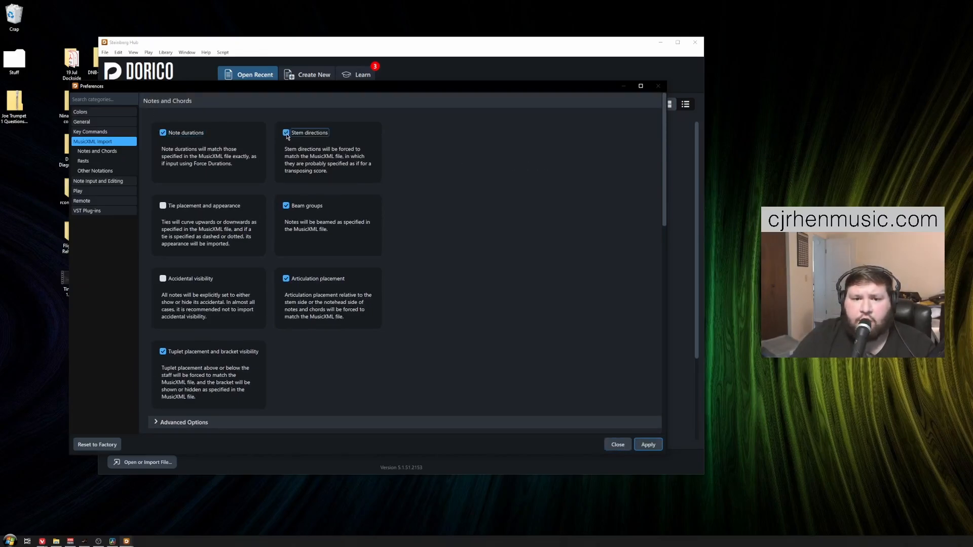
left_click(162, 205)
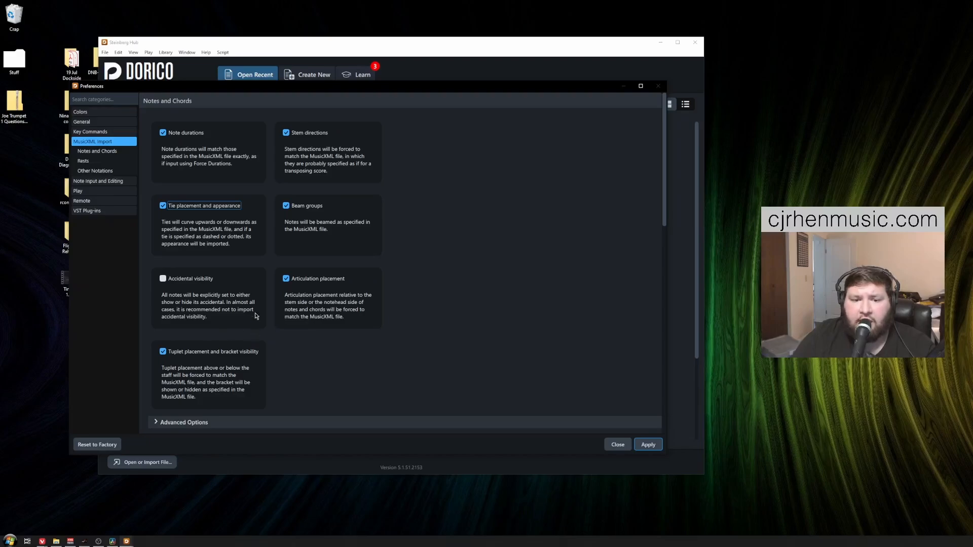
left_click(163, 280)
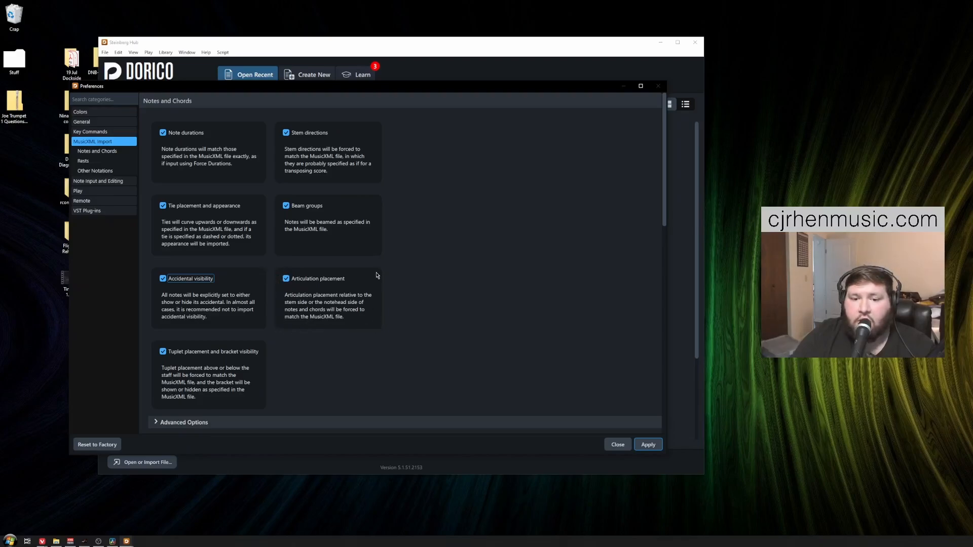
Step: Expand the Notes and Chords advanced options and enable Rest durations and Rest positions
scroll(236, 296, "down", 1)
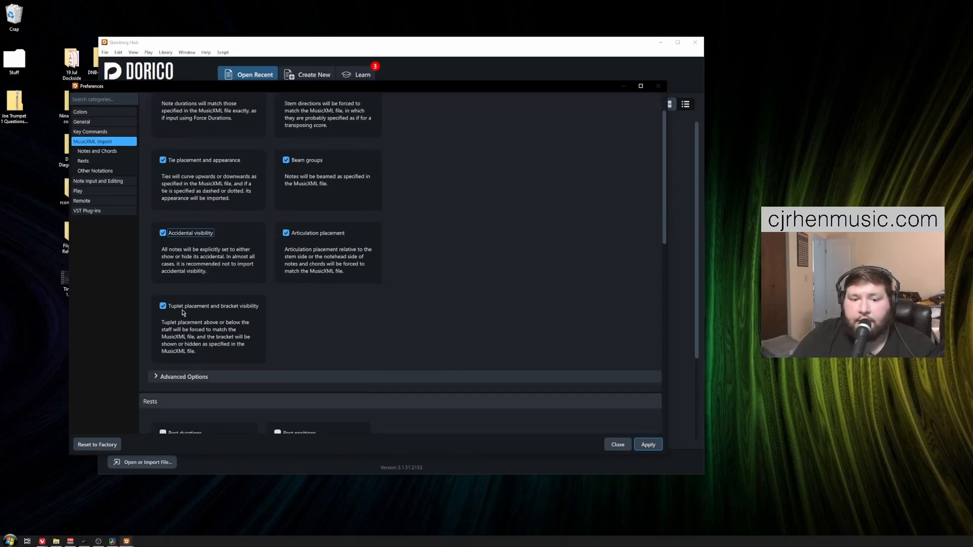
scroll(228, 313, "down", 2)
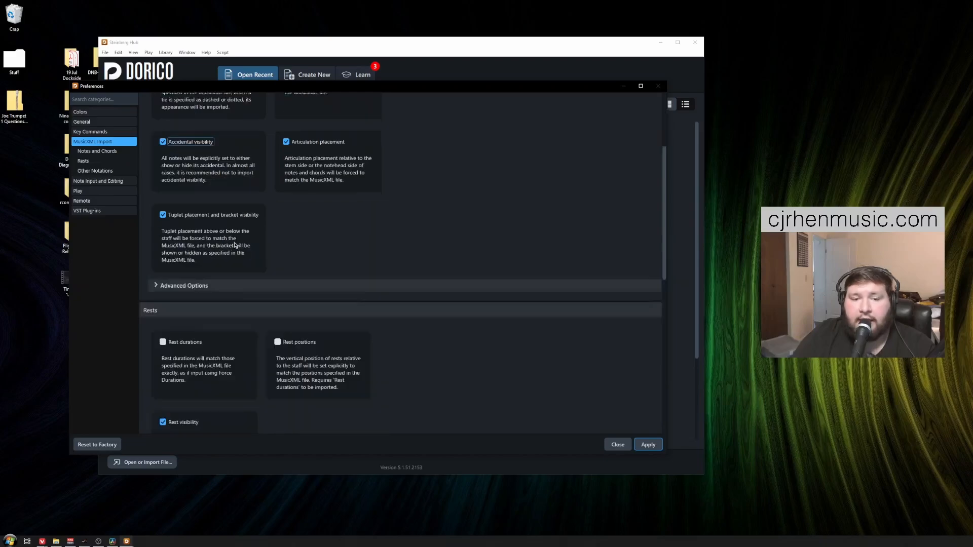
scroll(215, 246, "down", 1)
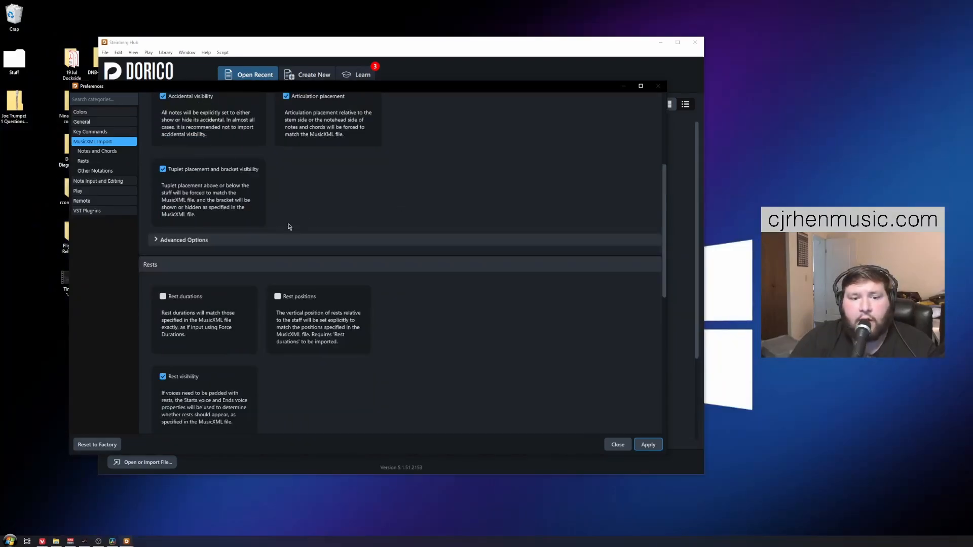
left_click(157, 243)
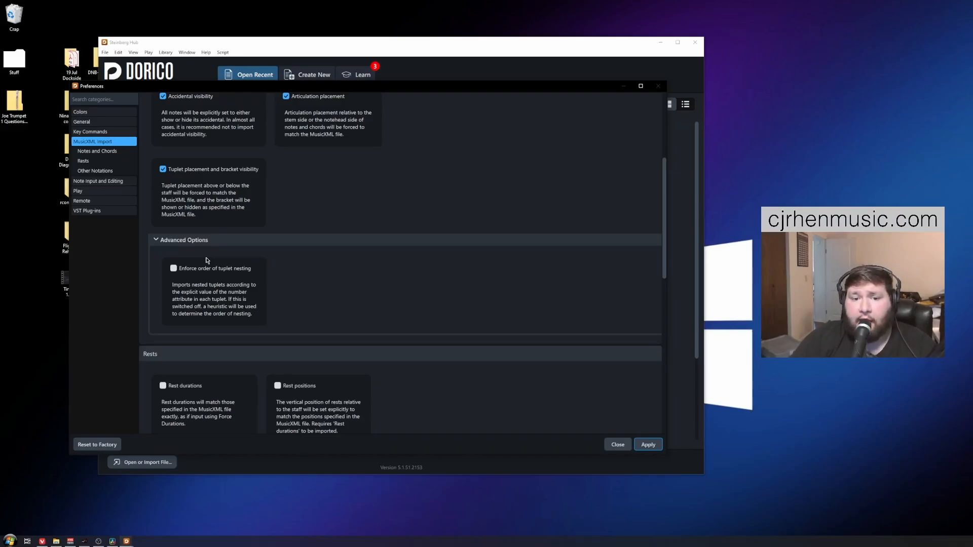
scroll(491, 179, "down", 4)
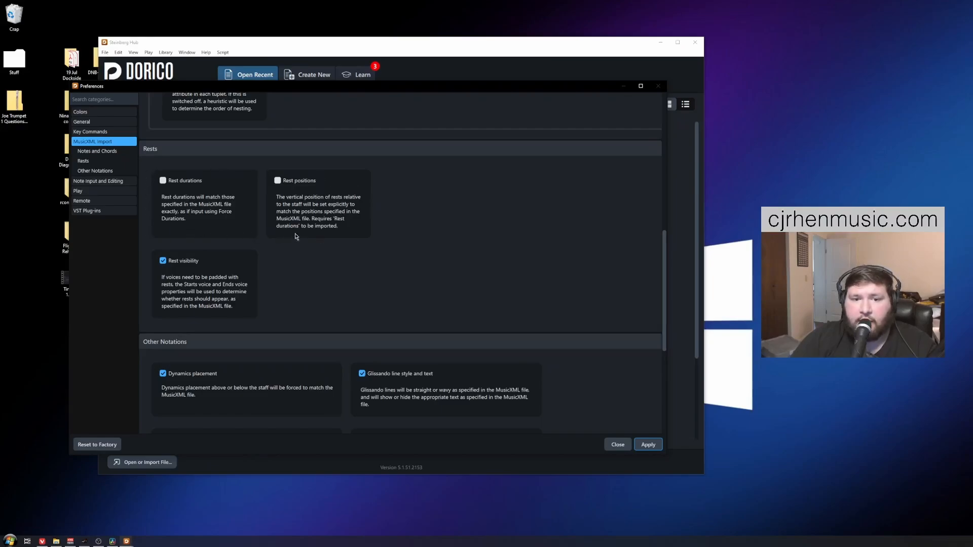
left_click(163, 181)
left_click(278, 181)
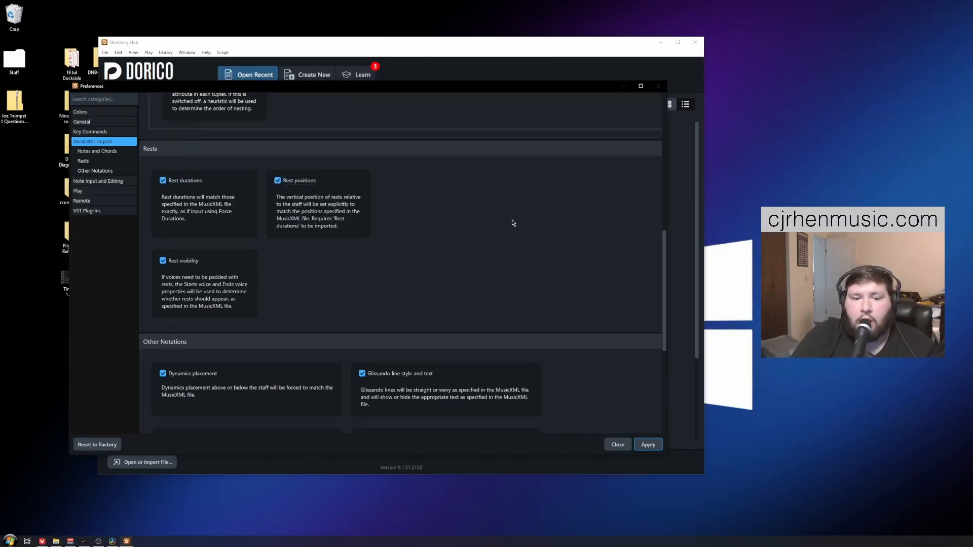
scroll(513, 222, "down", 3)
scroll(513, 222, "down", 2)
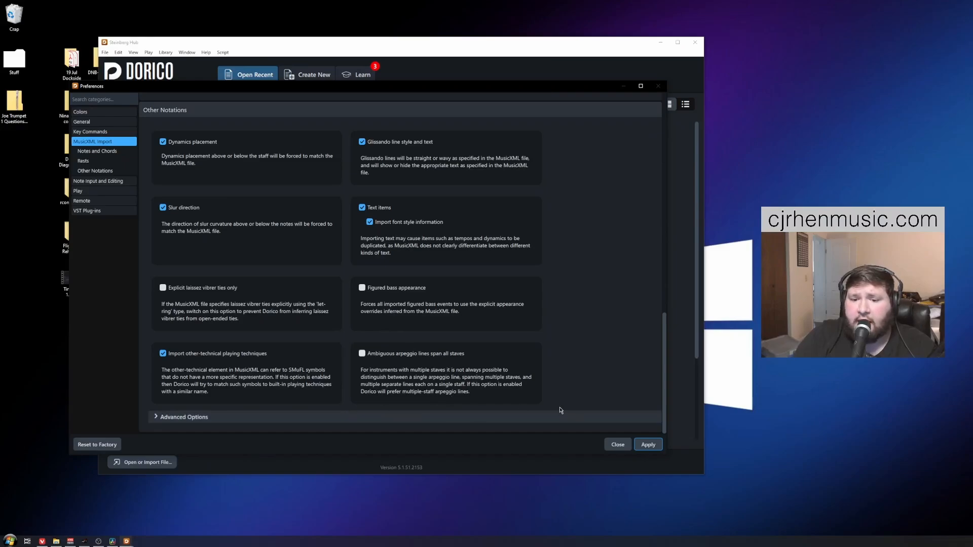
Step: Expand the Other Notations advanced options, then apply the import preferences and close Preferences
scroll(572, 369, "up", 1)
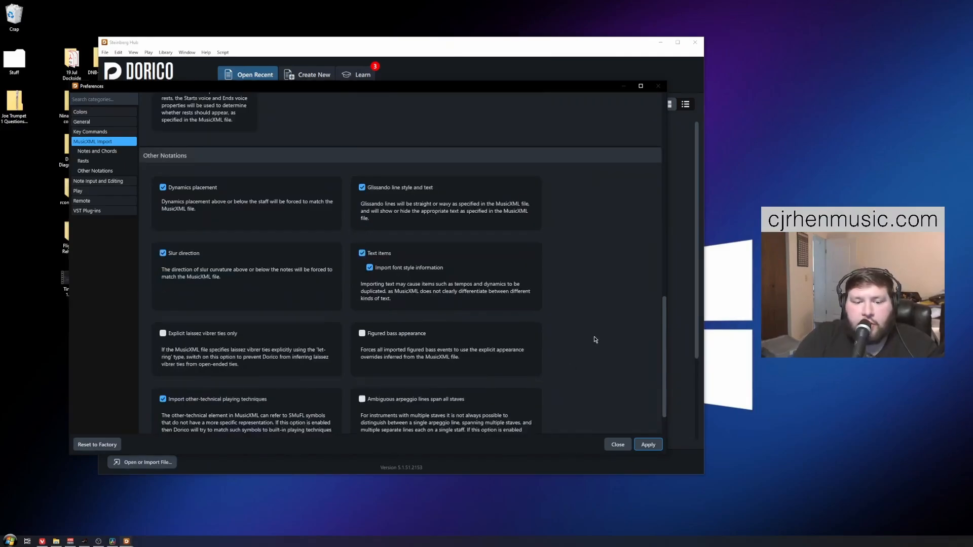
scroll(595, 339, "down", 1)
left_click(155, 417)
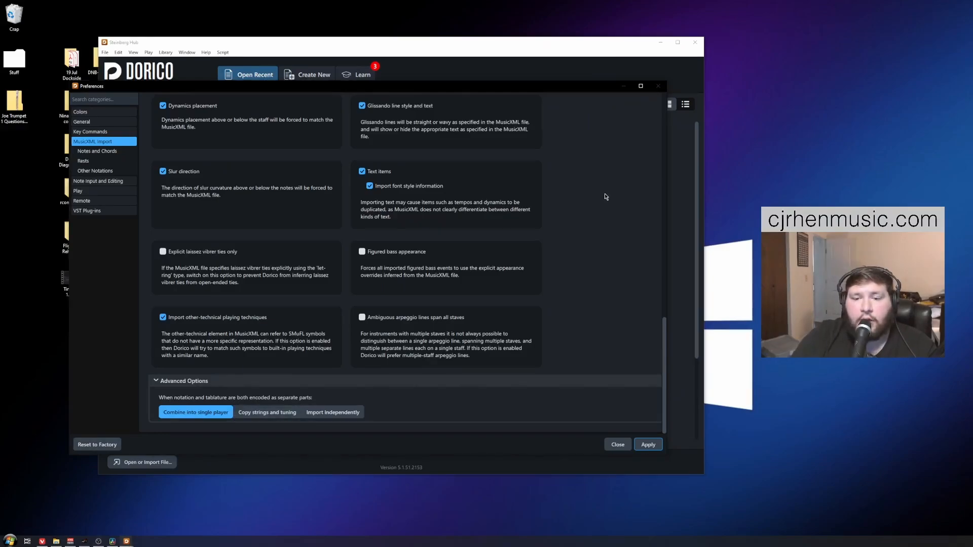
left_click(649, 446)
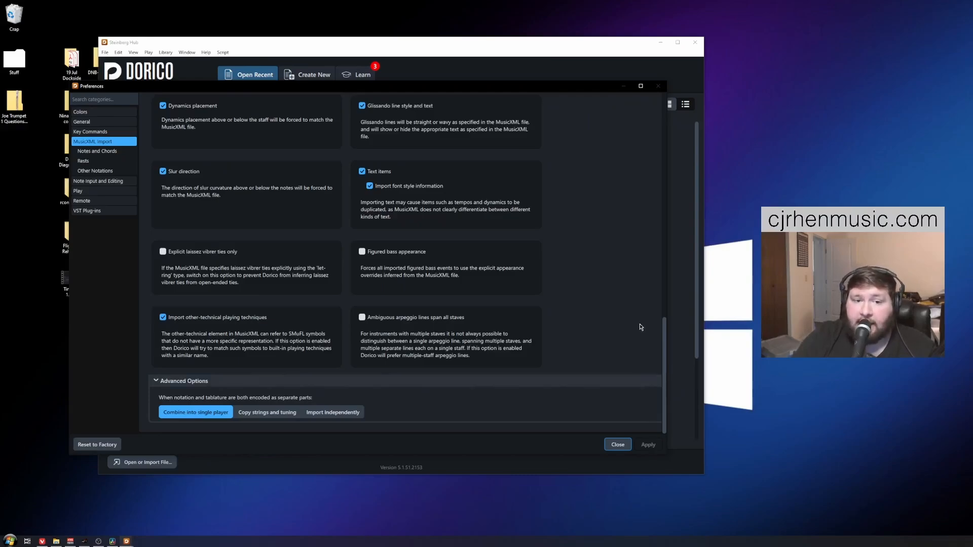
left_click(618, 444)
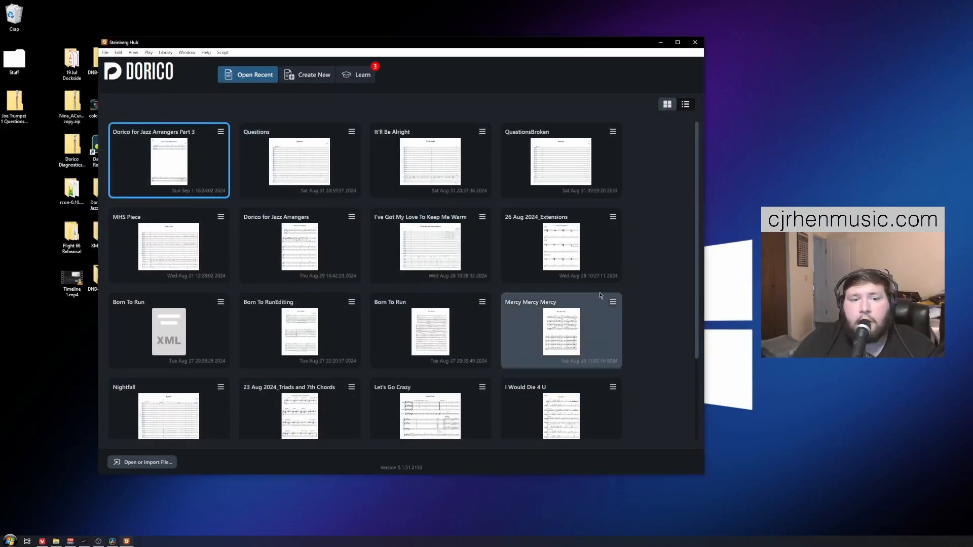
Step: Open Born To Run.mxl from the XML File folder as a score via File > Open
left_click(106, 53)
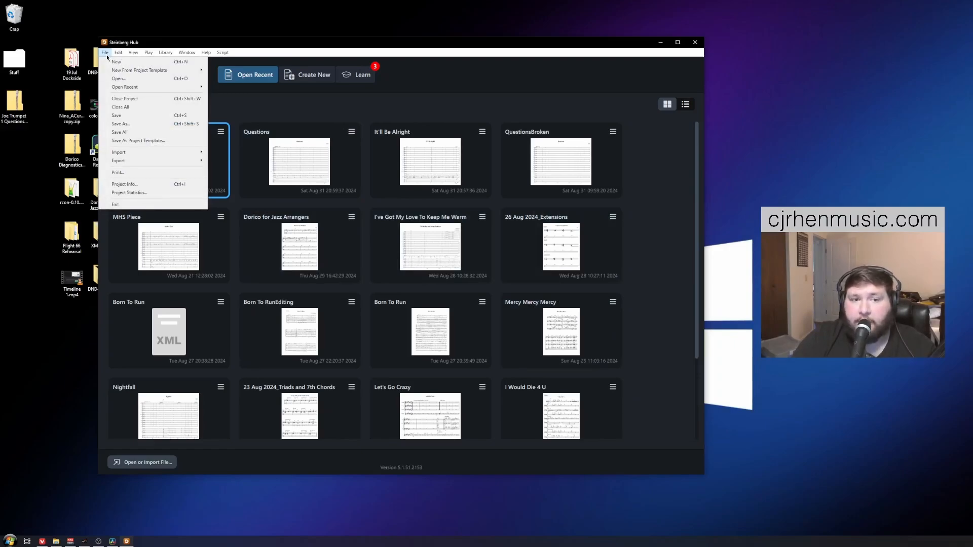
left_click(118, 78)
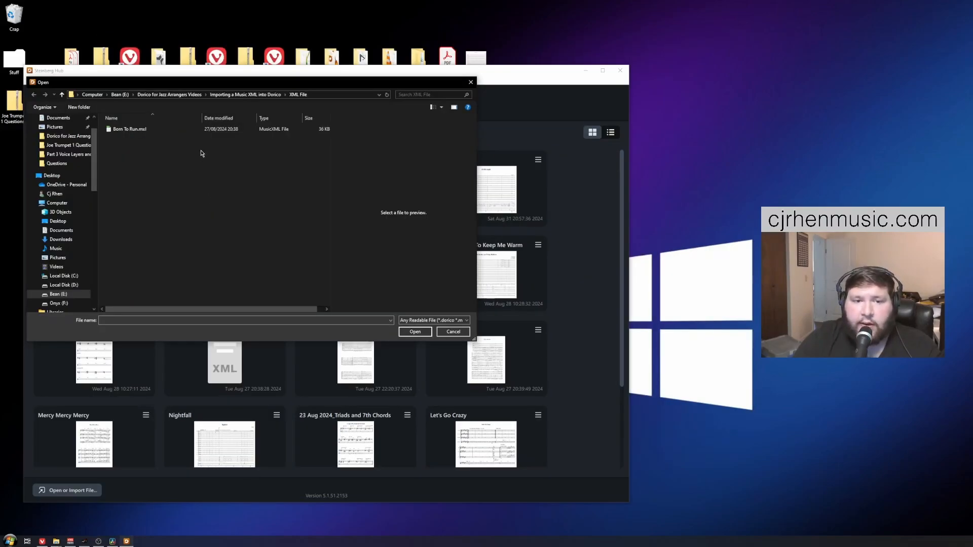
left_click(166, 131)
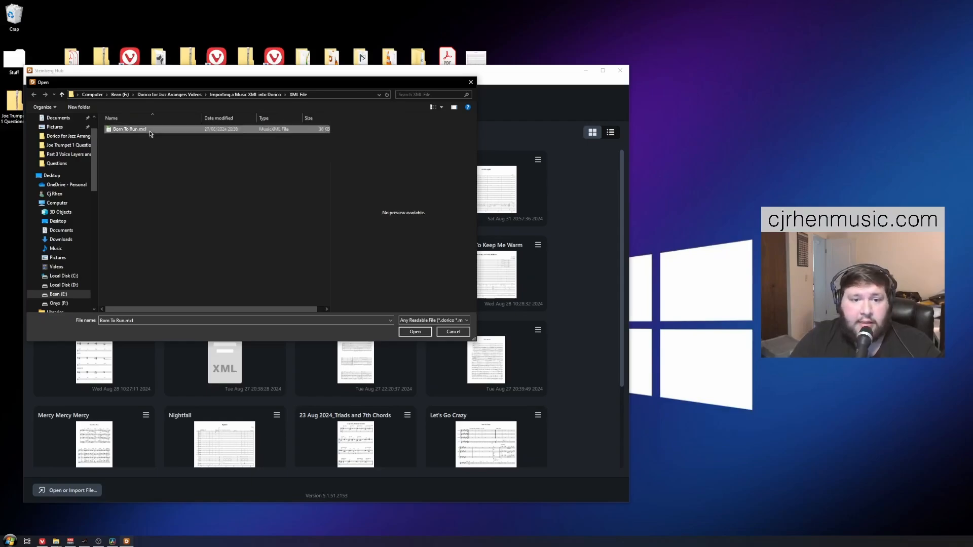
left_click(415, 332)
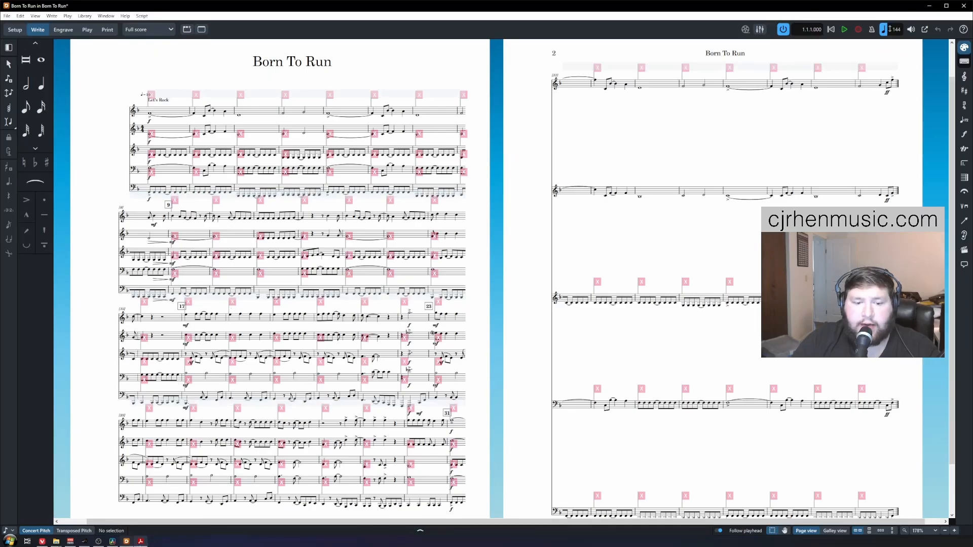
Step: Bring up Score and Parts.pdf in Adobe Acrobat from the taskbar
left_click(140, 542)
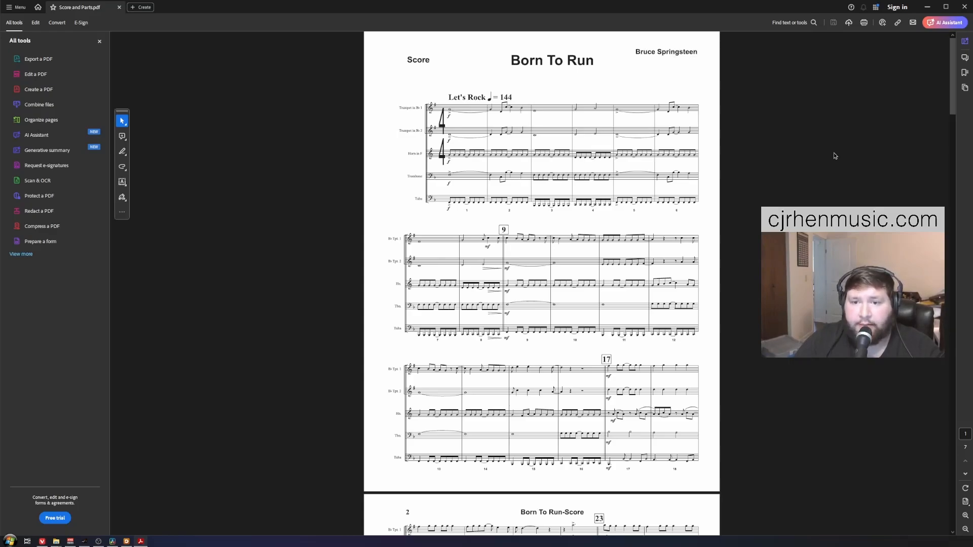
Step: Minimize Acrobat and start saving the Dorico score as Born To Run.dorico
left_click(927, 7)
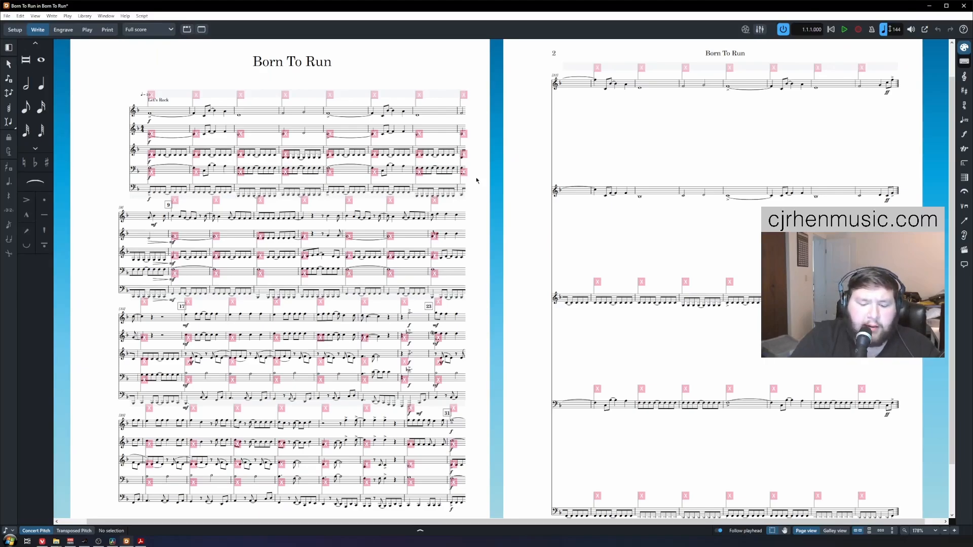
key("ctrl+s")
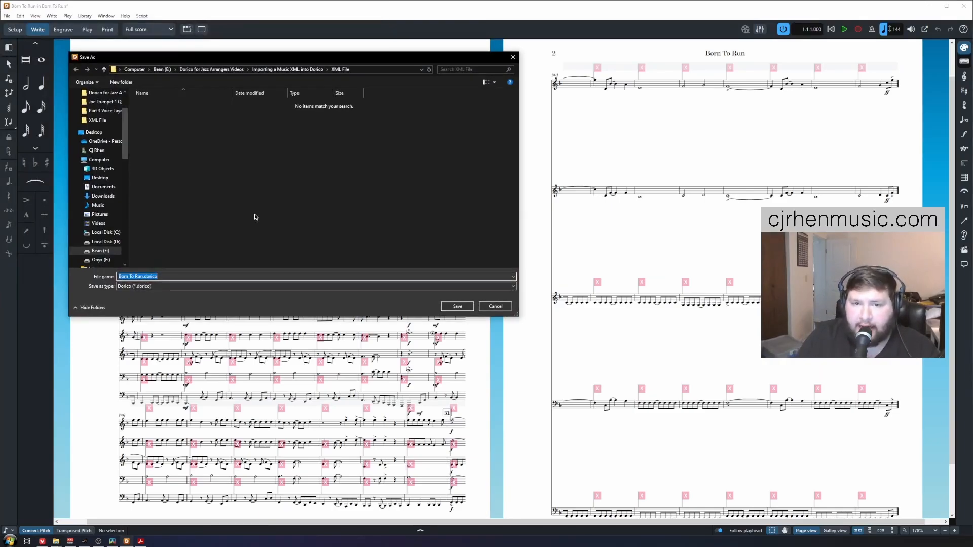
Step: Confirm saving the project as Born To Run.dorico in the XML File folder
key("Return")
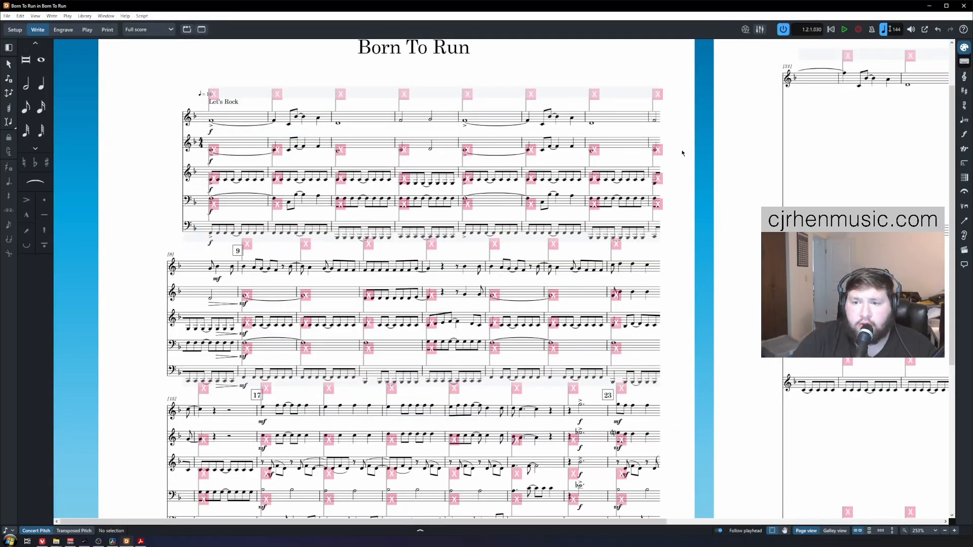
Step: Scroll to the top of the Dorico score, then bring up the reference PDF in Acrobat
scroll(159, 153, "up", 5)
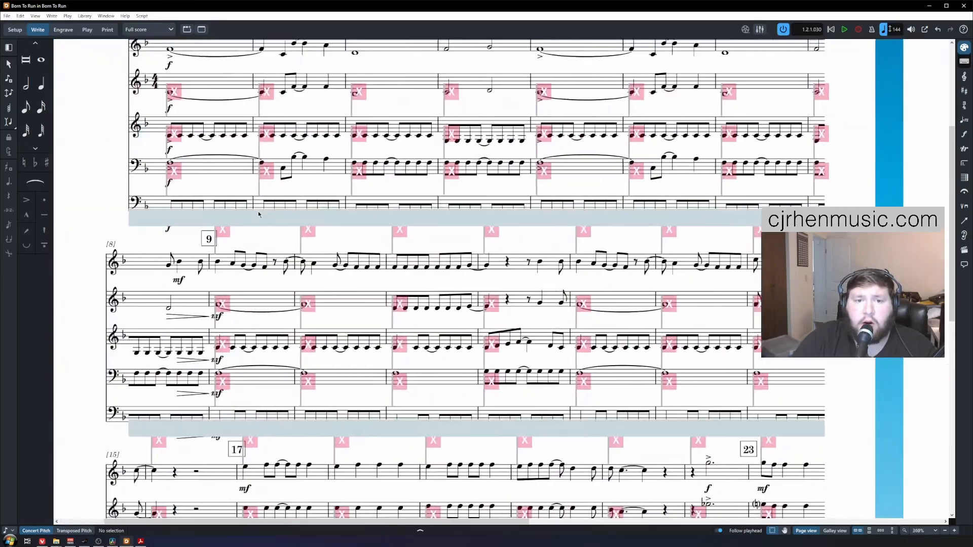
scroll(236, 205, "left", 2)
scroll(243, 223, "up", 3)
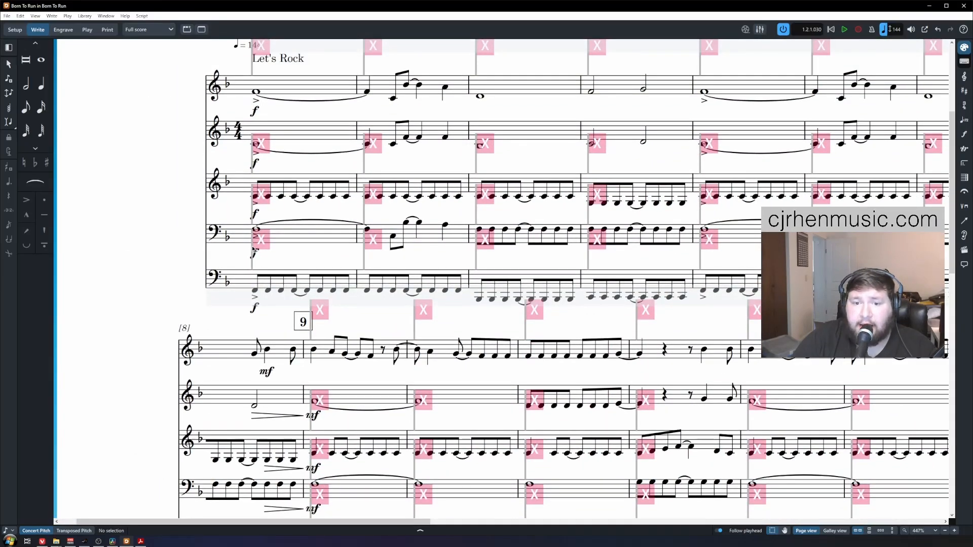
scroll(196, 222, "up", 3)
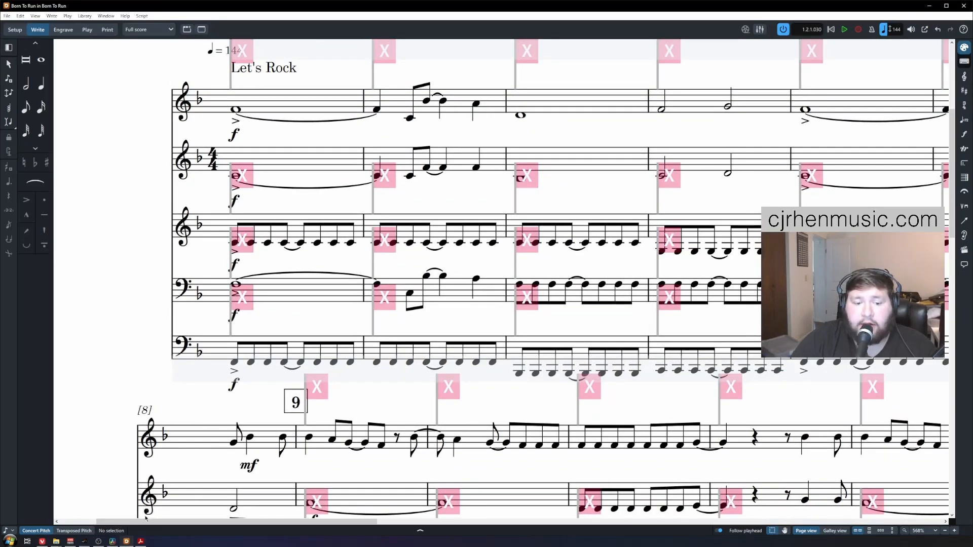
left_click(140, 542)
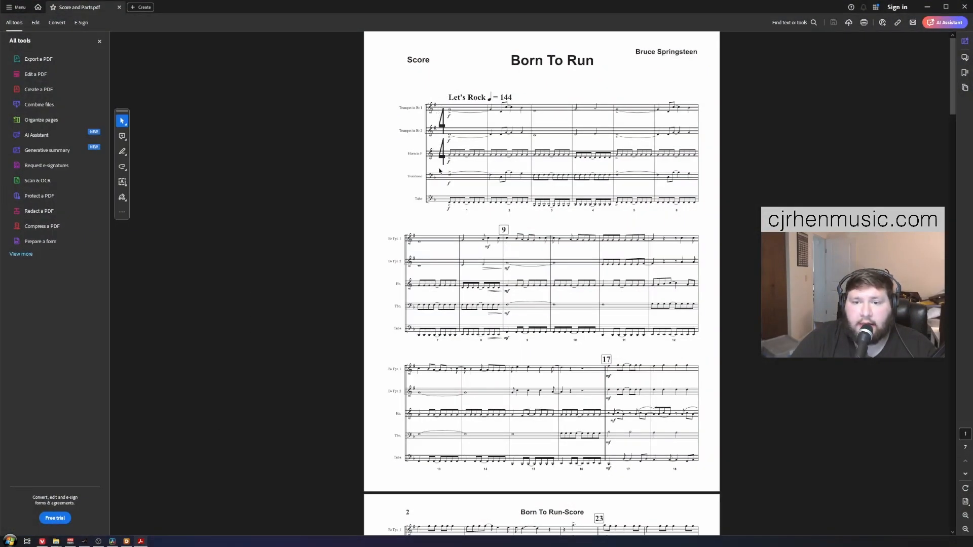
Step: Return from the reference PDF to the Born To Run score in Dorico with Alt+Tab
key("alt+Tab")
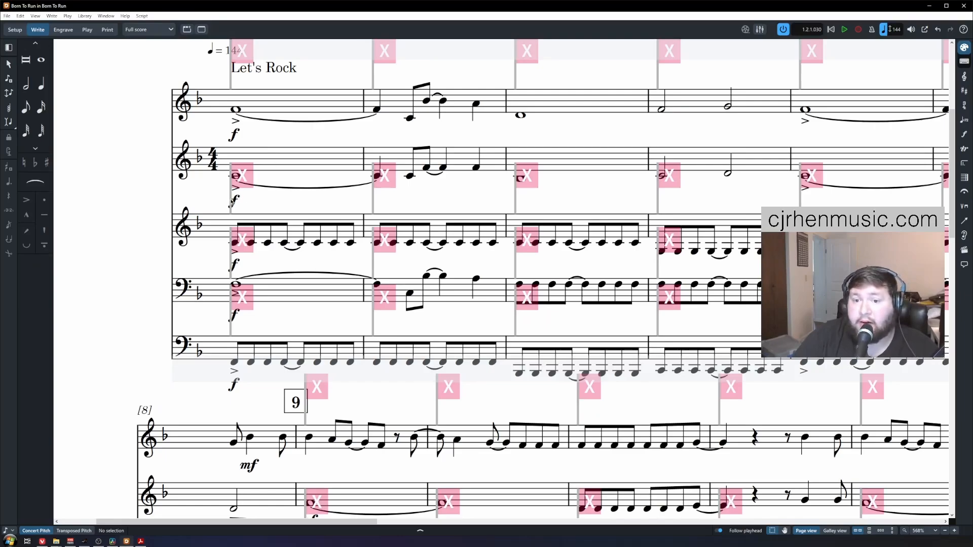
Step: Zoom out to the whole first page and select the bar 1 time signature
scroll(232, 202, "down", 4)
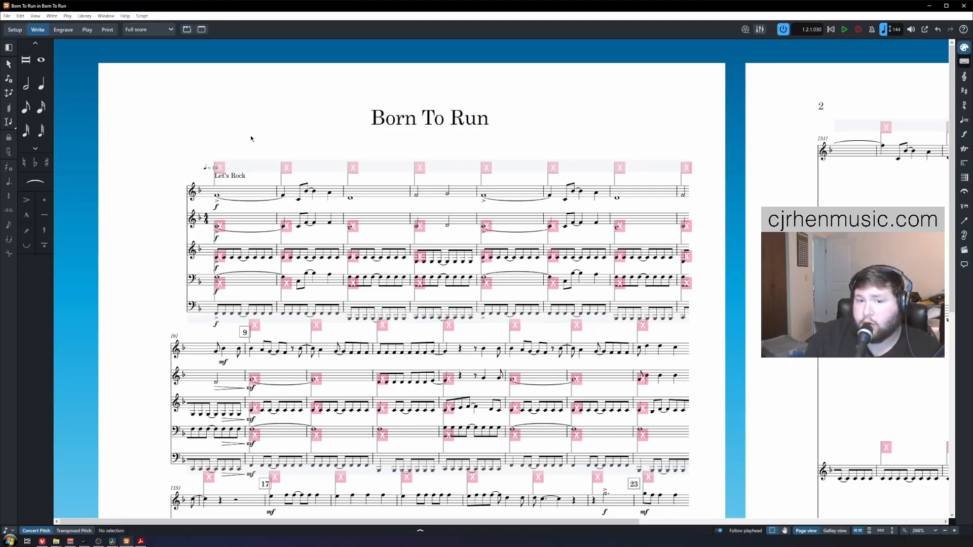
left_click(222, 229)
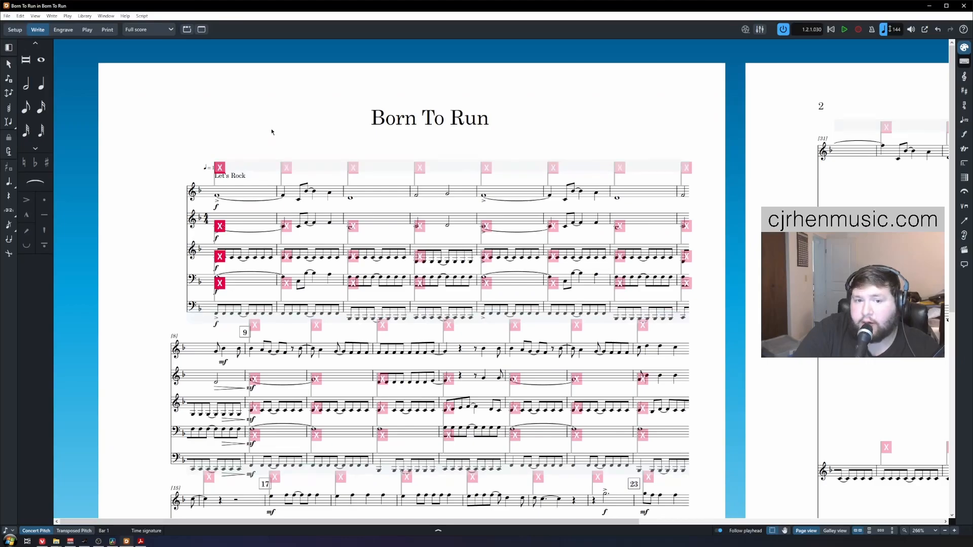
left_click(35, 19)
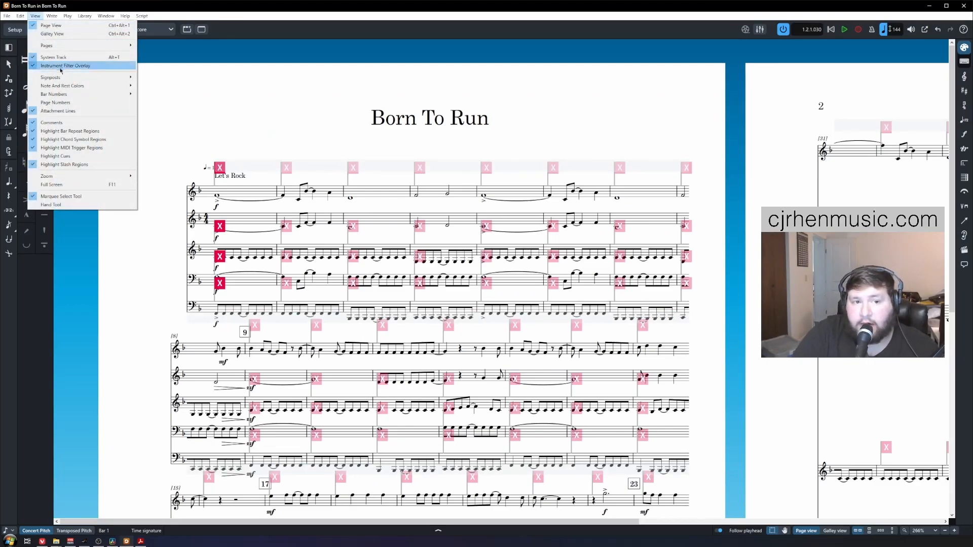
mouse_move(116, 77)
left_click(153, 78)
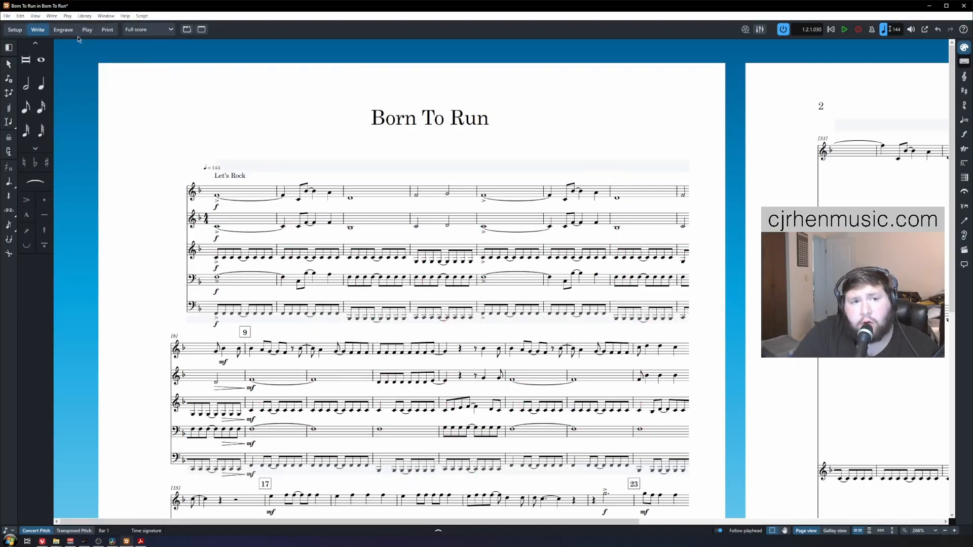
left_click(34, 18)
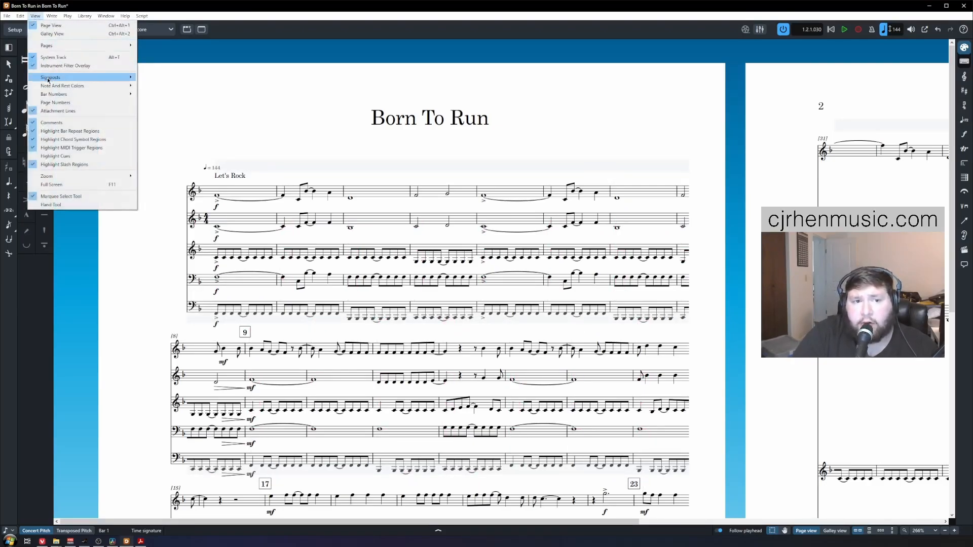
mouse_move(76, 77)
left_click(153, 78)
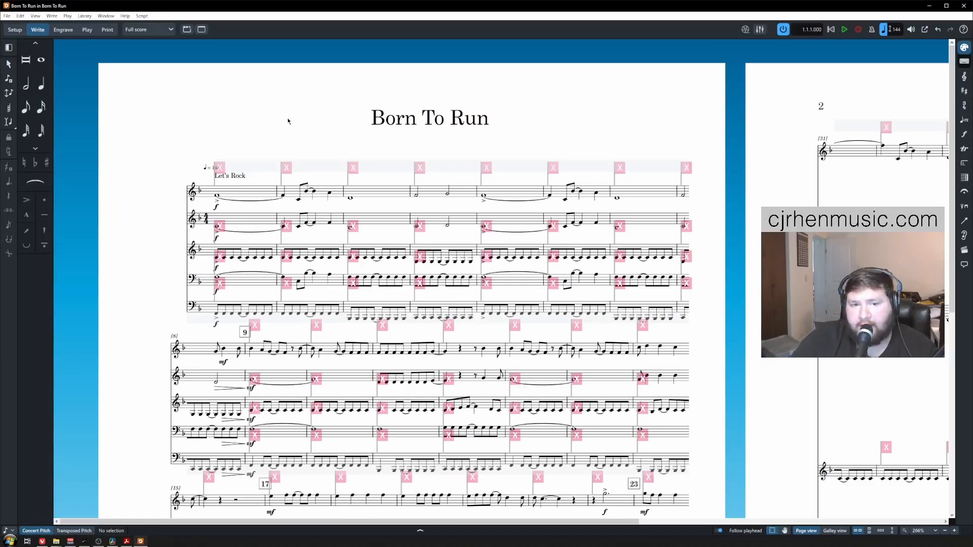
left_click(221, 226)
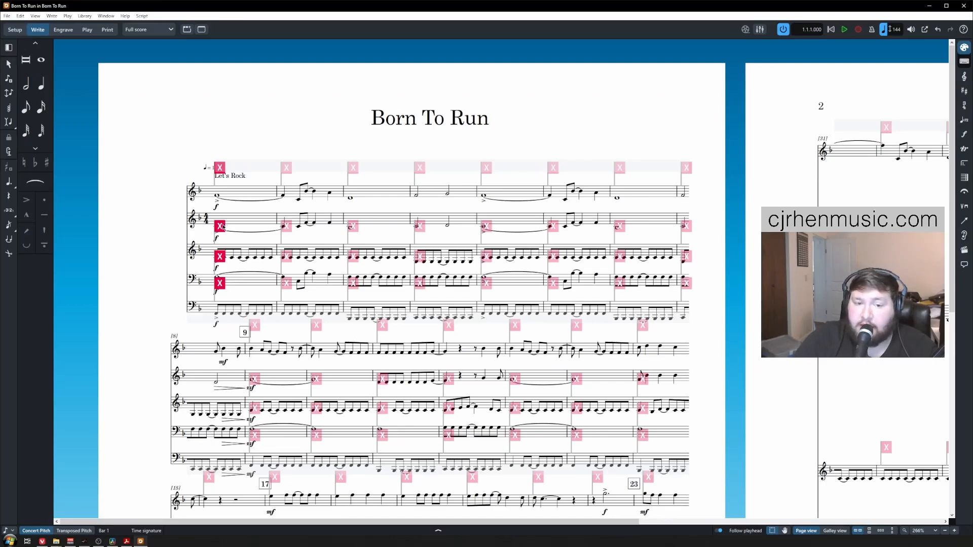
left_click(206, 219)
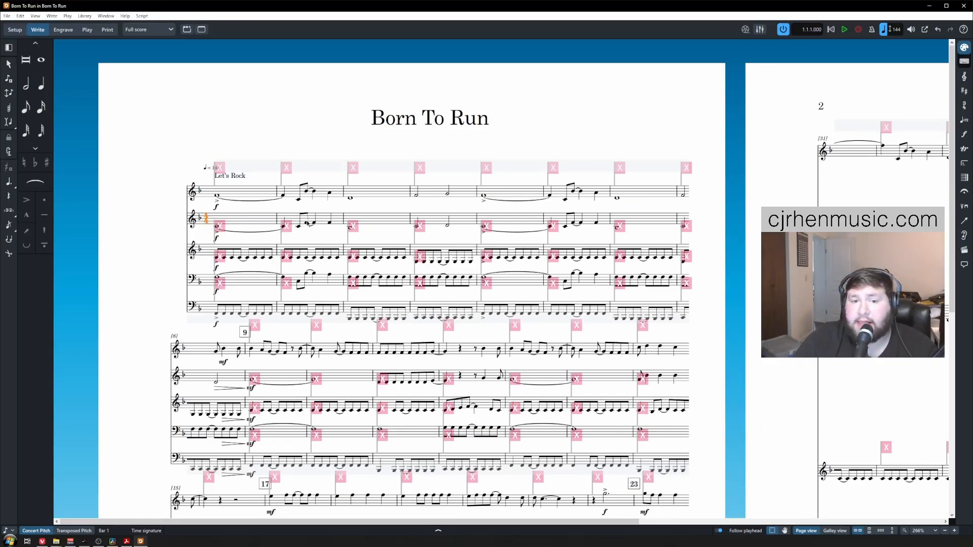
left_click(221, 229)
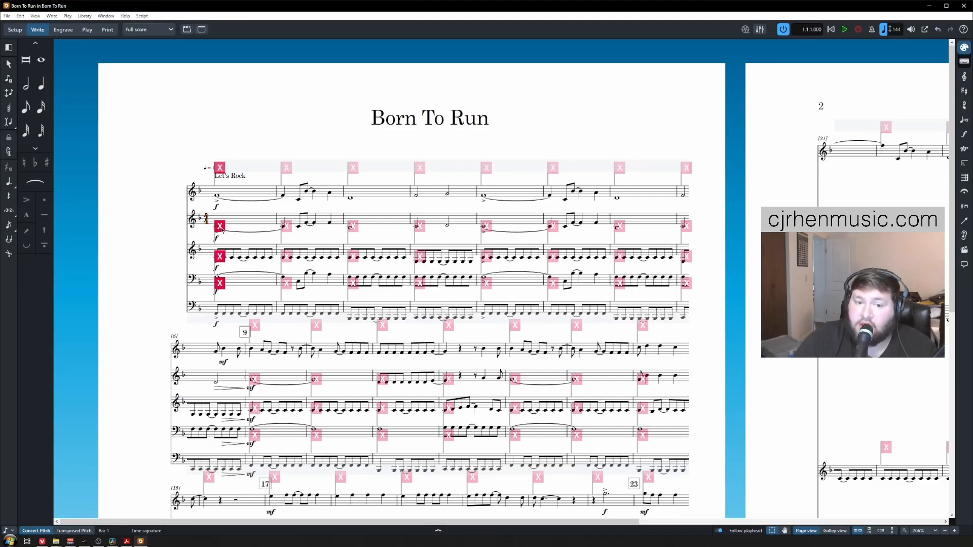
left_click(265, 219)
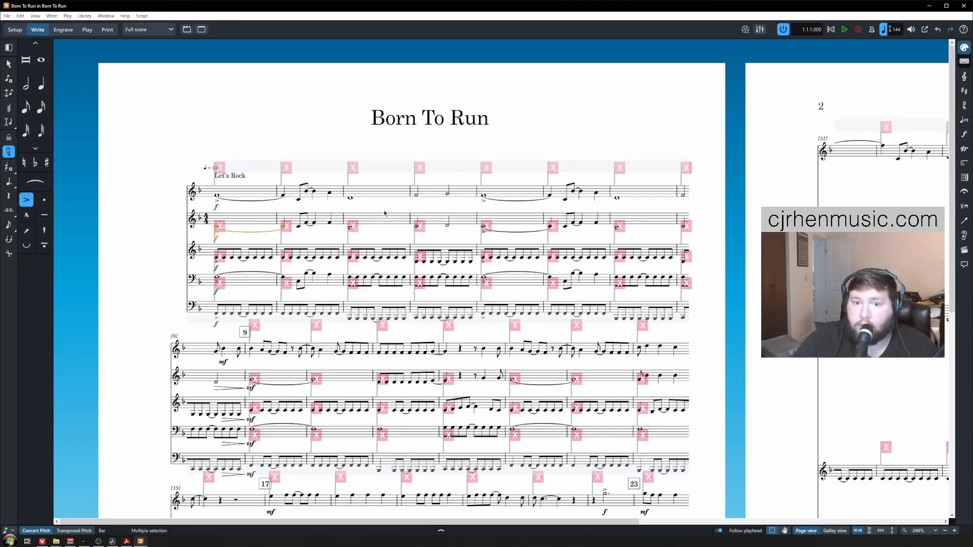
left_click(206, 111)
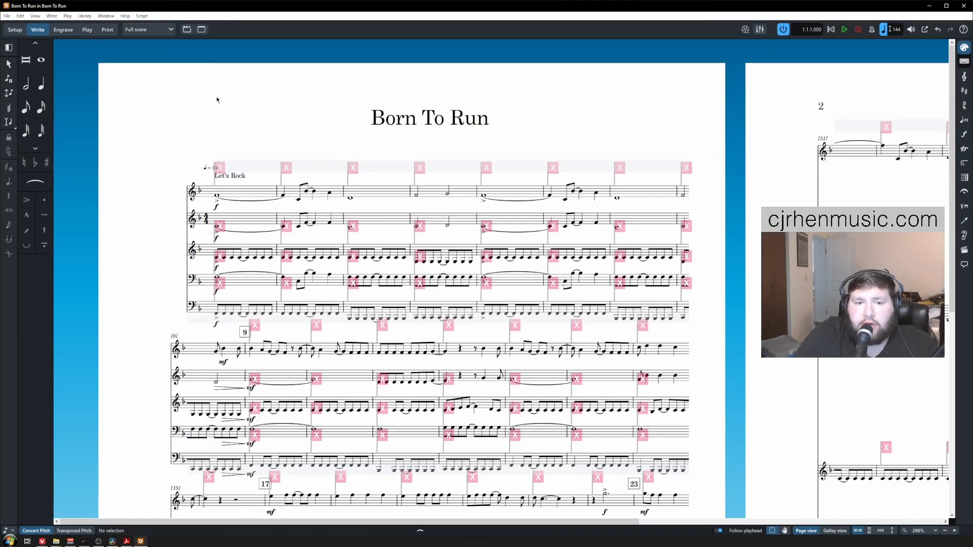
Step: Select every time signature signpost in bars 1–7 and delete them
scroll(218, 117, "down", 1)
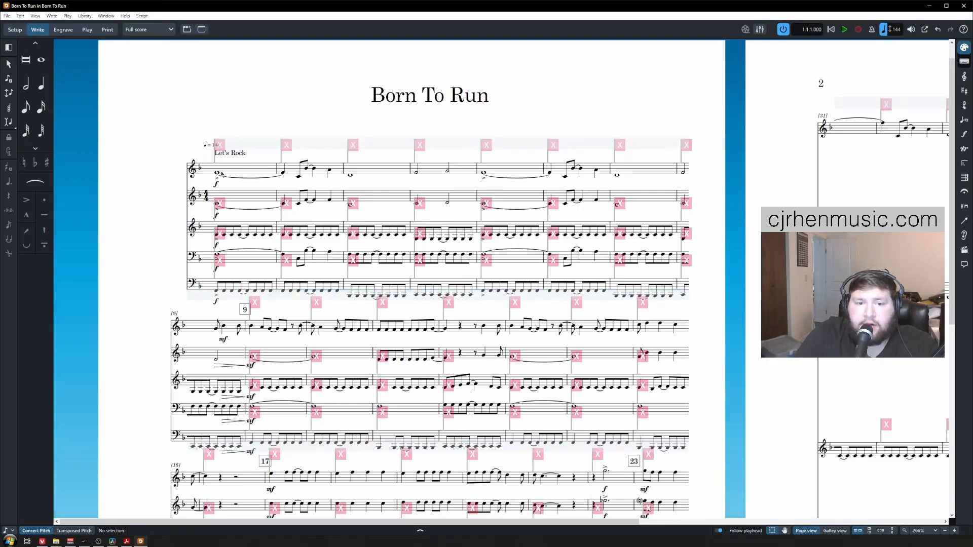
left_click(219, 162)
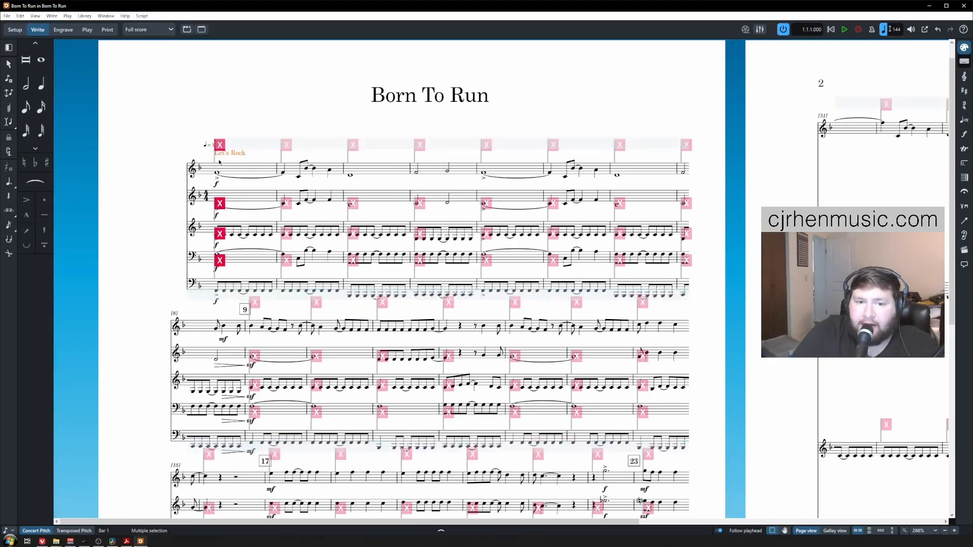
left_click(287, 213)
left_click(289, 207)
key("ctrl+shift+a")
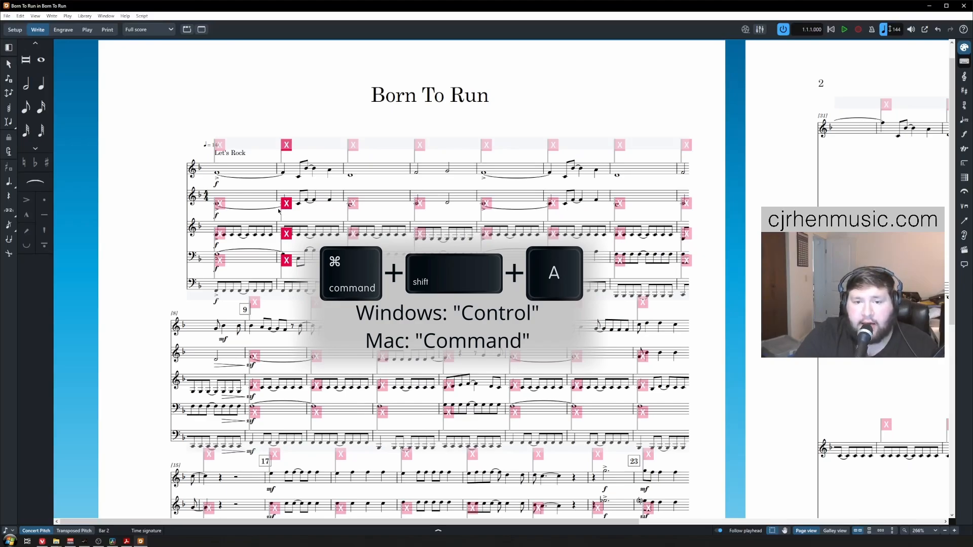
key("ctrl+shift+a")
key("ctrl+shift+a")
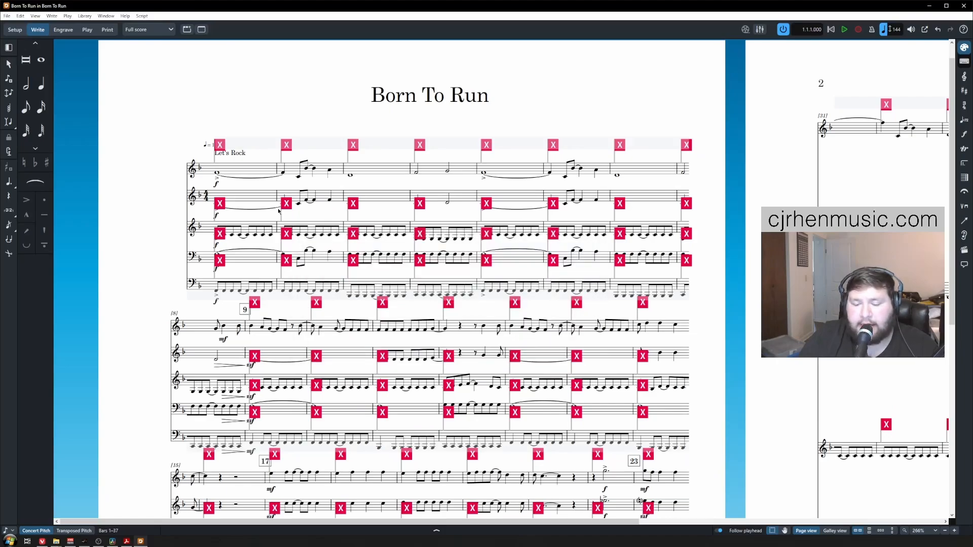
key("Delete")
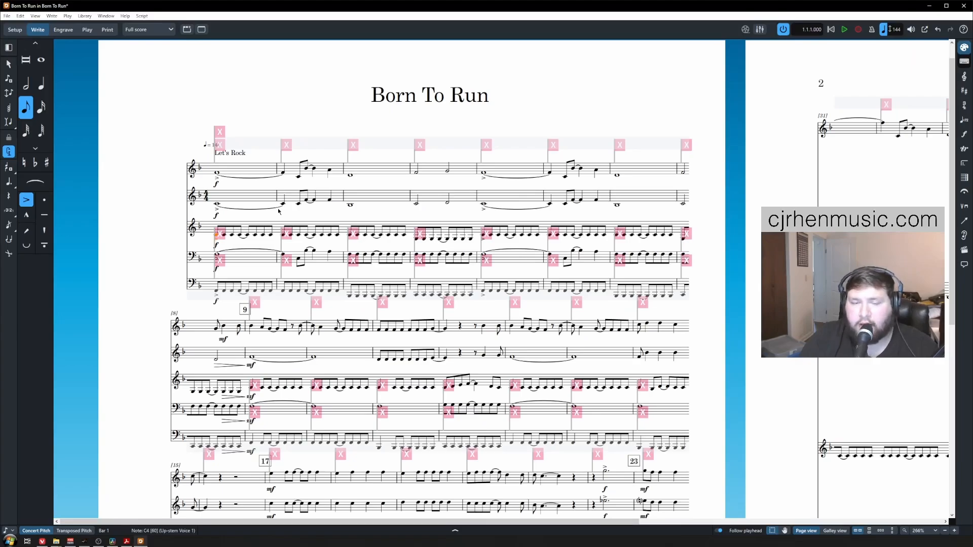
Step: Delete the remaining time signature signposts on the later systems
scroll(278, 211, "down", 3)
left_click(286, 142)
key("ctrl+shift+a")
key("Delete")
left_click(285, 226)
key("ctrl+shift+a")
key("Delete")
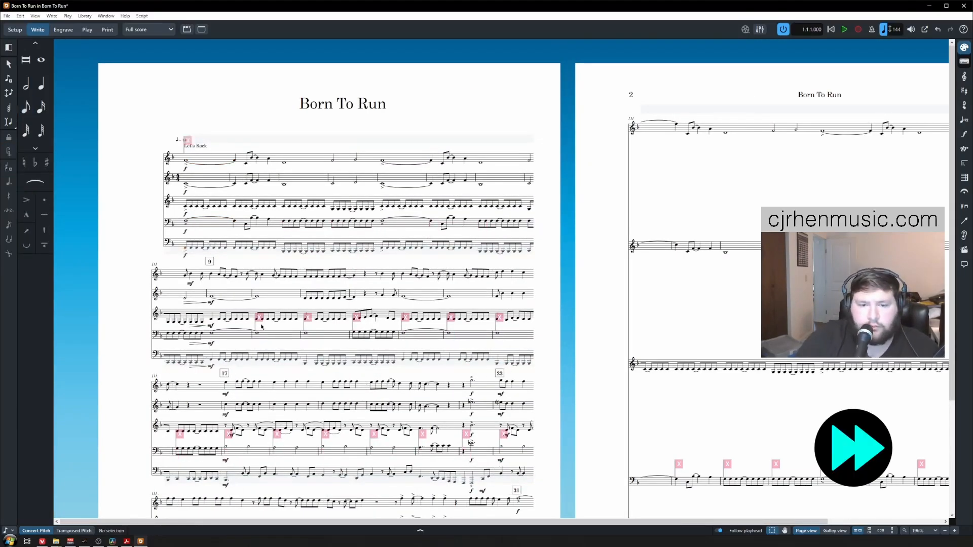
left_click(187, 140)
key("Delete")
left_click(259, 318)
key("ctrl+shift+a")
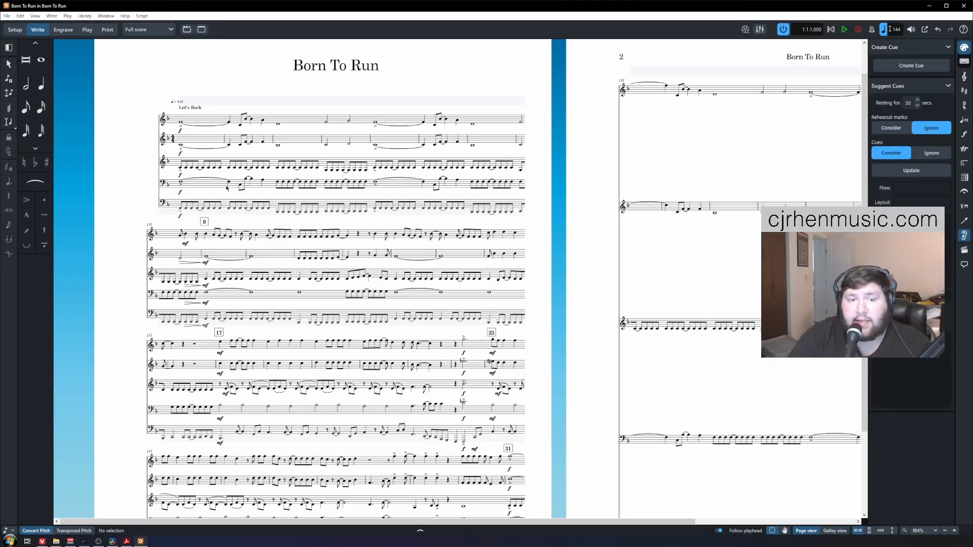
Step: Select bar 1 across all five staves and insert a 4/4 time signature
left_click(181, 122)
left_click(182, 211, "shift")
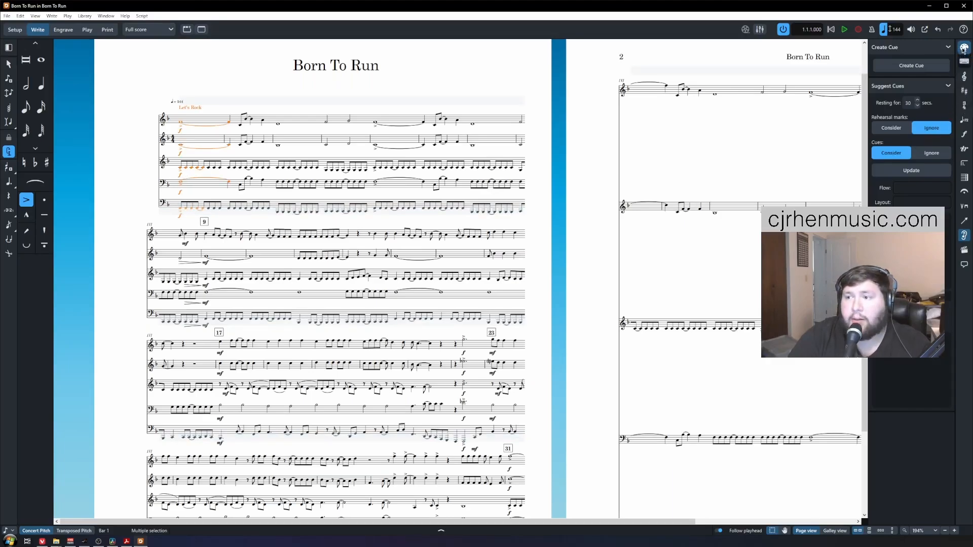
left_click(963, 106)
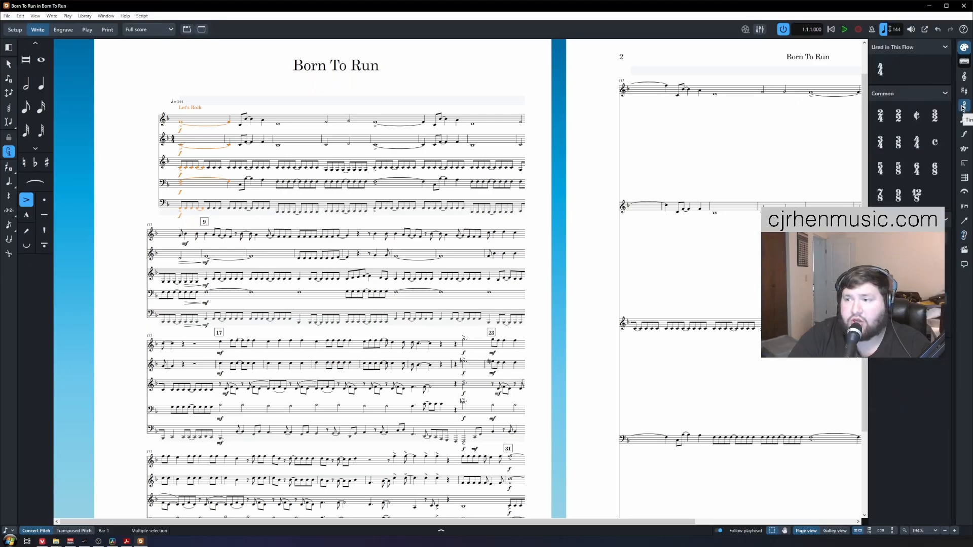
left_click(916, 143)
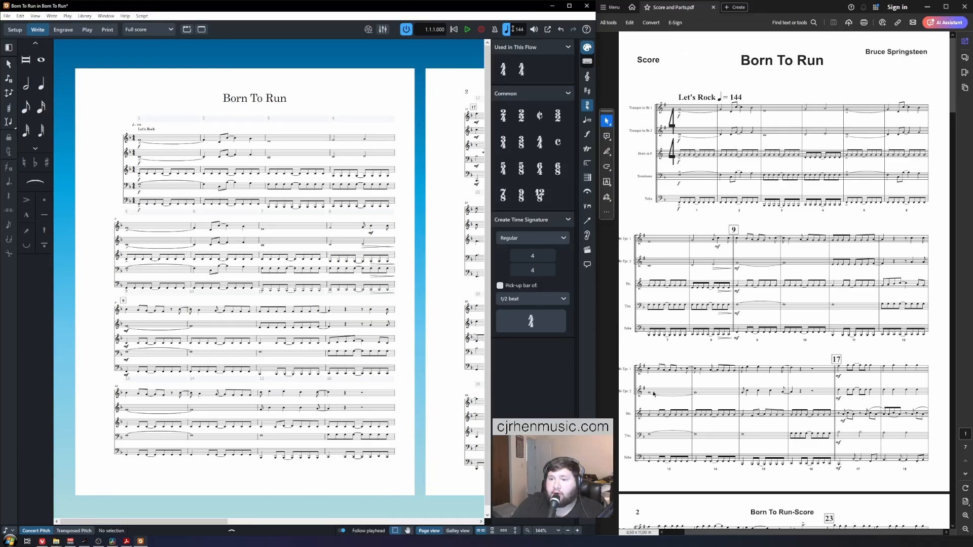
Step: Check the reference PDF, then open Layout Options for the full score with Ctrl+Shift+L
left_click(851, 481)
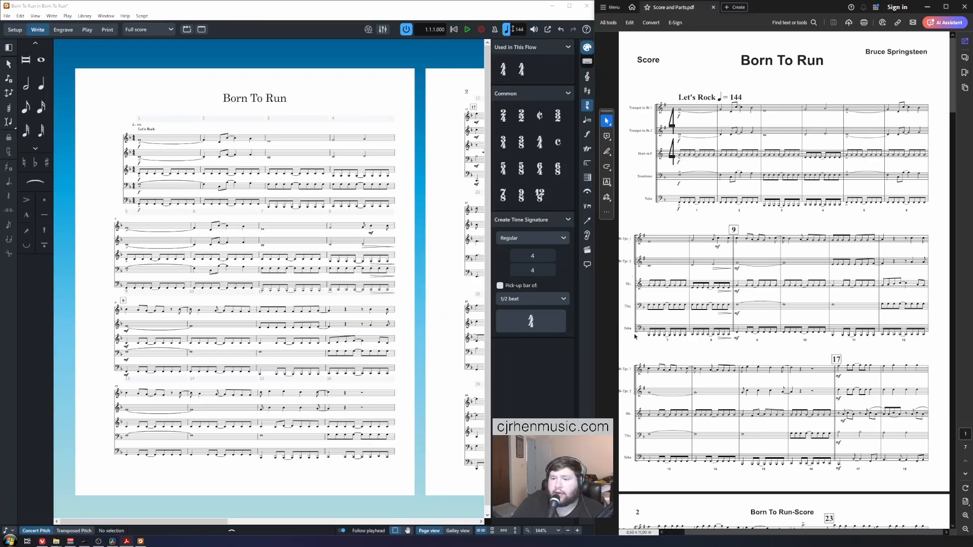
left_click(350, 96)
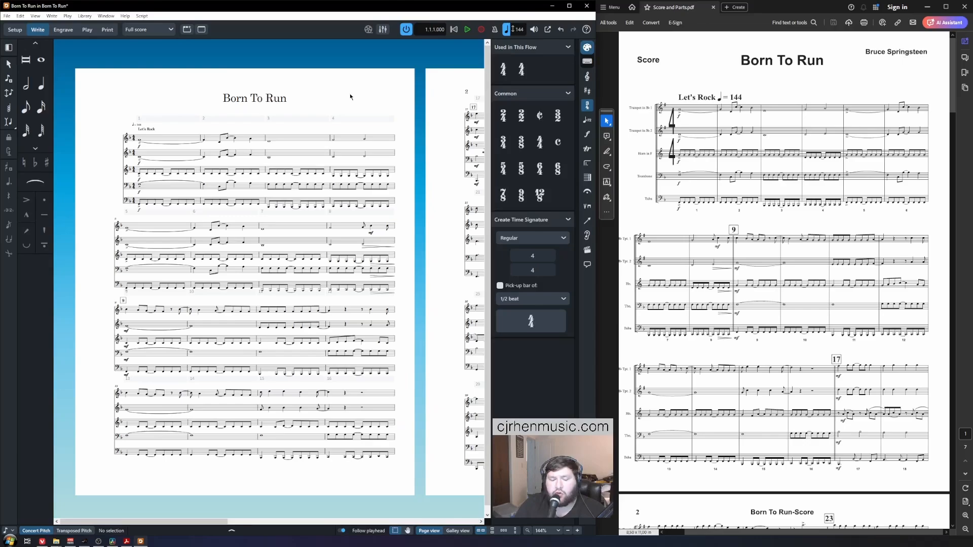
key("ctrl+shift+l")
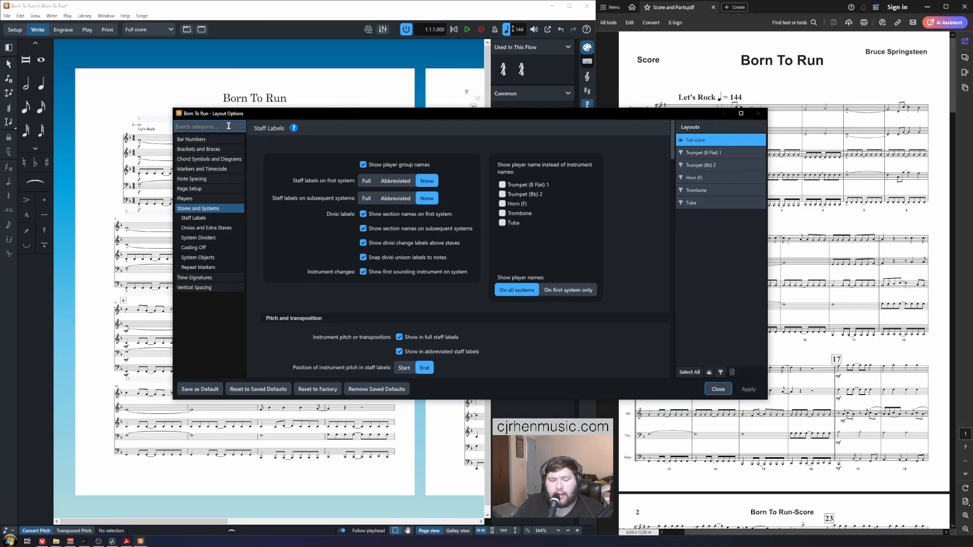
Step: Set staff labels to Full on the first system and Abbreviated on later systems, then apply
type("label")
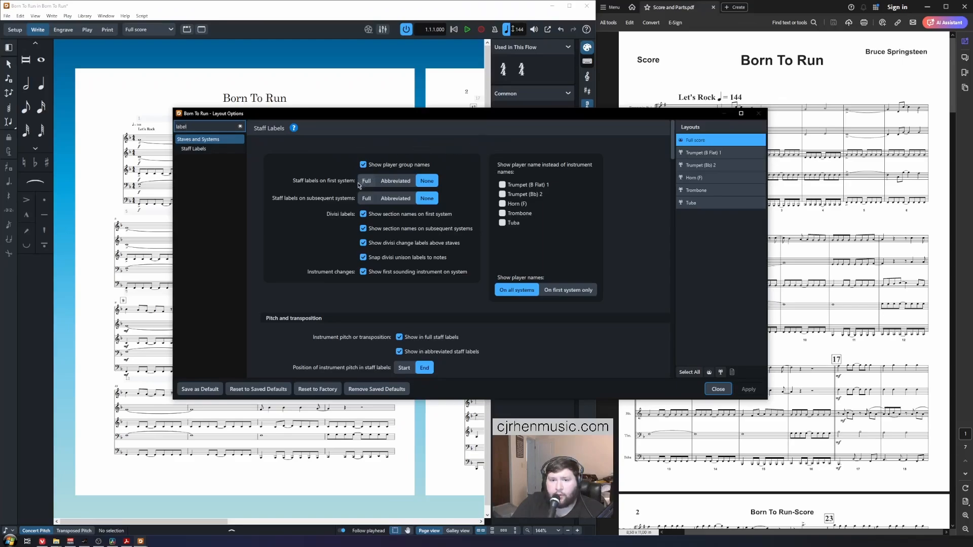
left_click_drag(341, 117, 278, 229)
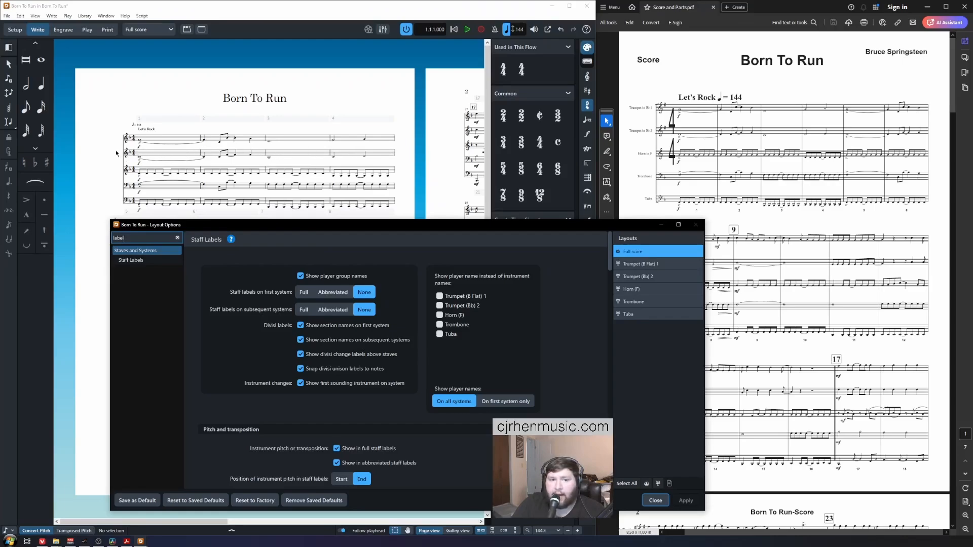
left_click_drag(284, 224, 446, 91)
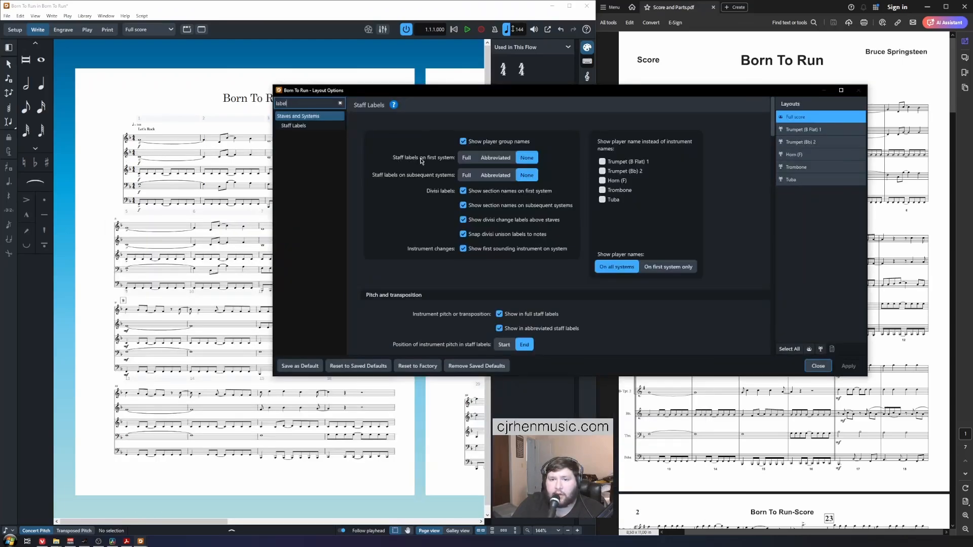
left_click(463, 157)
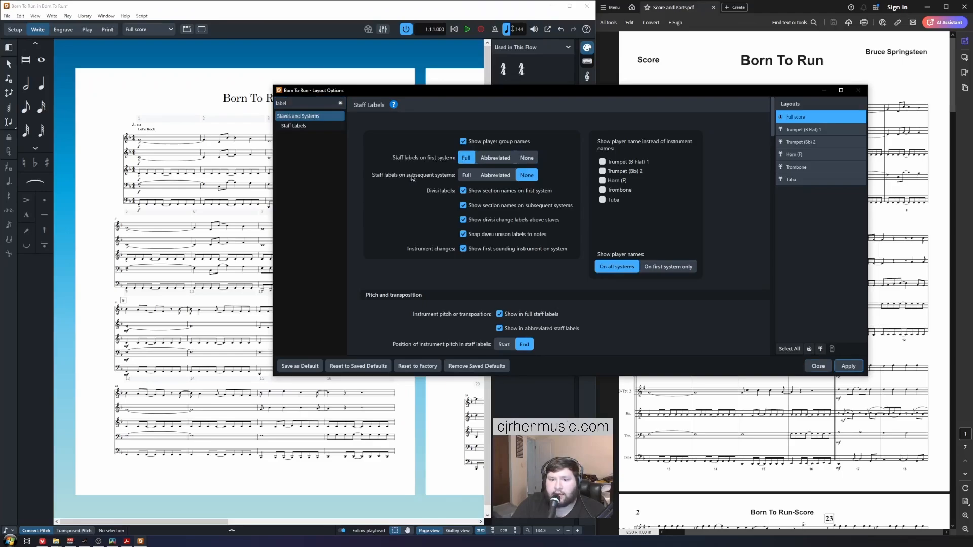
left_click(496, 177)
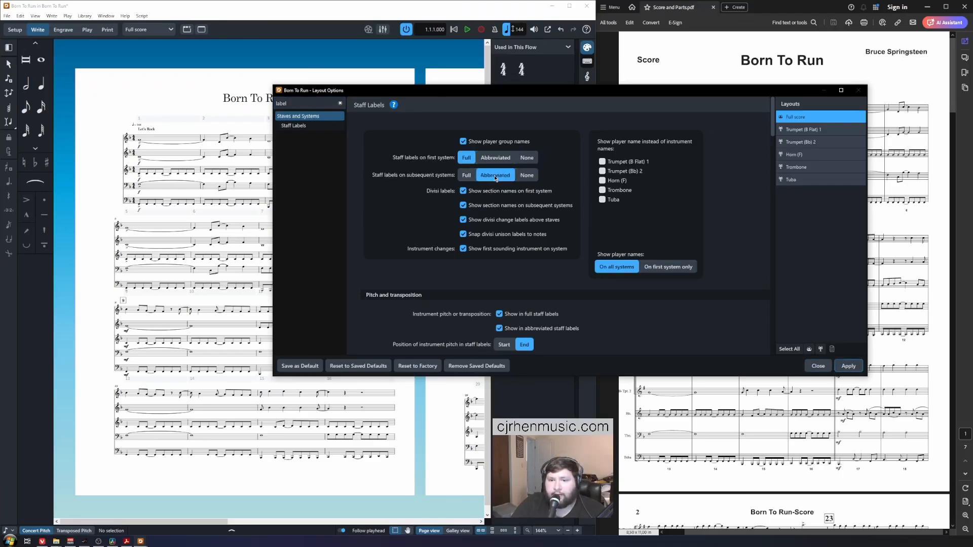
left_click(848, 366)
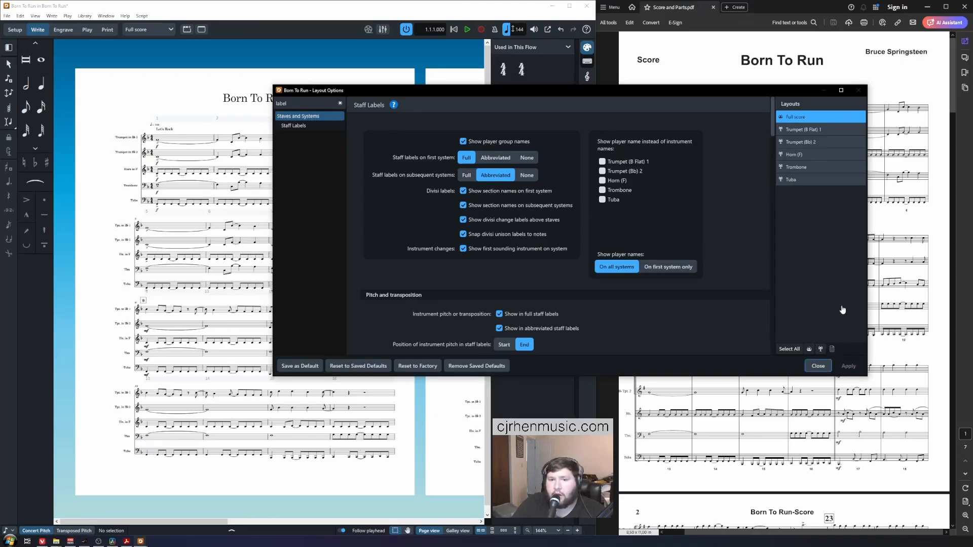
left_click(816, 366)
left_click(792, 219)
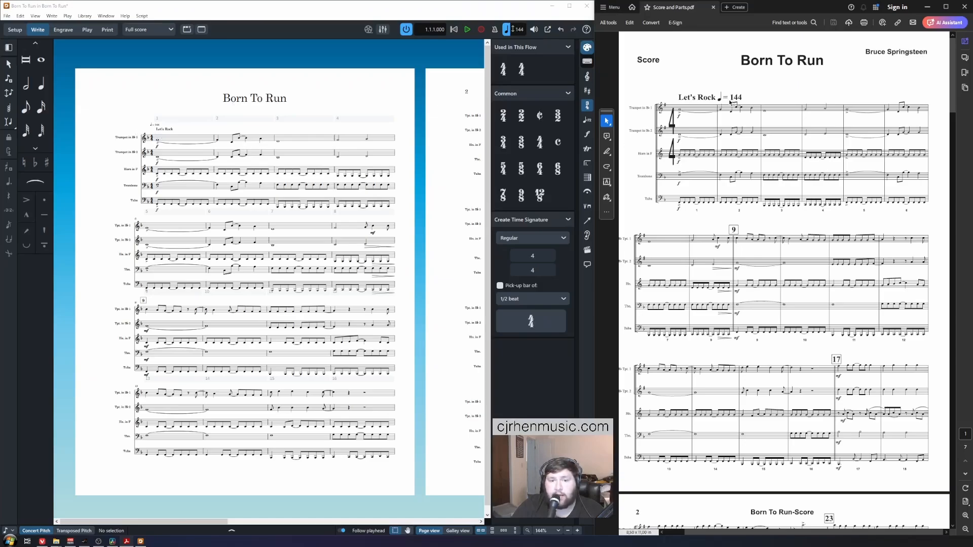
Step: Edit the opening tempo mark to read Let's Rock ♩ = 144
left_click(148, 83)
scroll(197, 192, "up", 4)
scroll(197, 192, "up", 8)
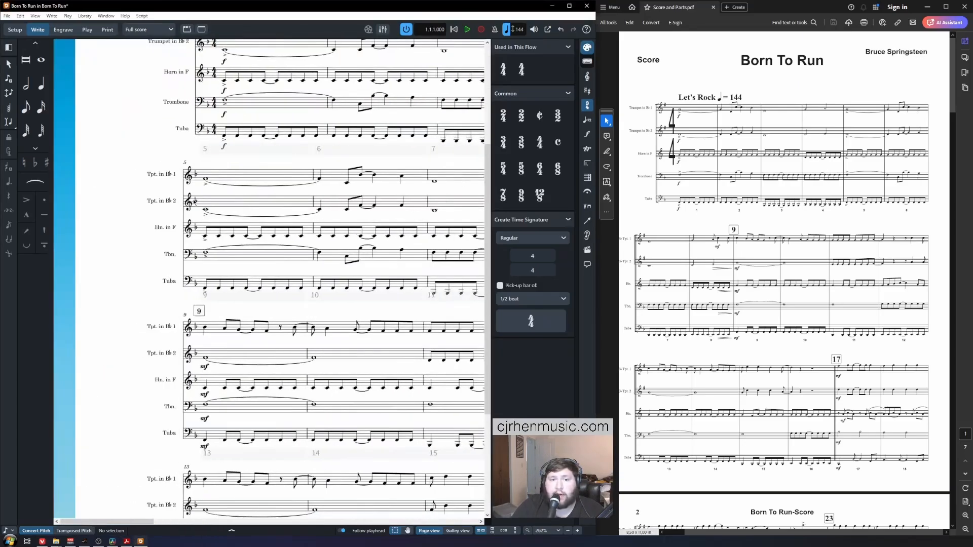
scroll(218, 223, "up", 5)
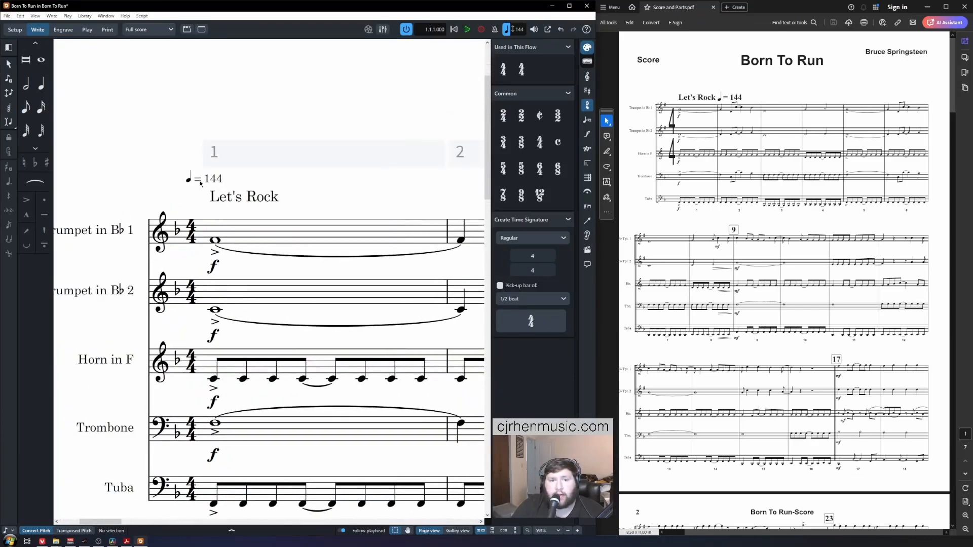
left_click(189, 178)
double_click(189, 179)
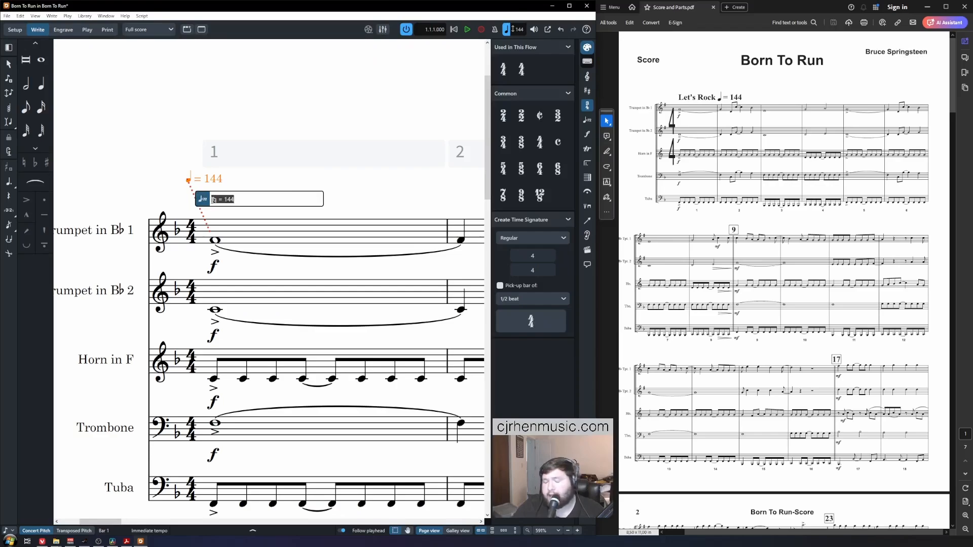
key("Right")
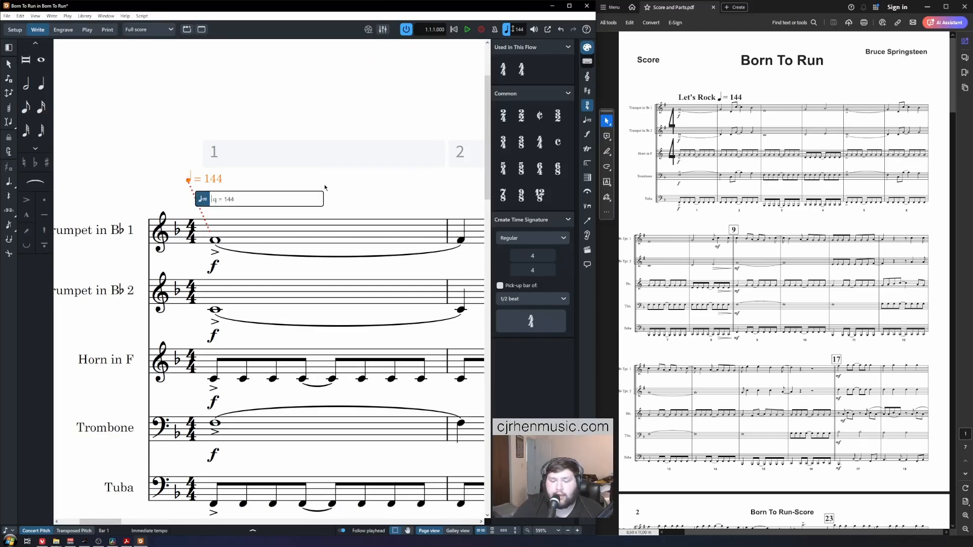
type("Let's Rock")
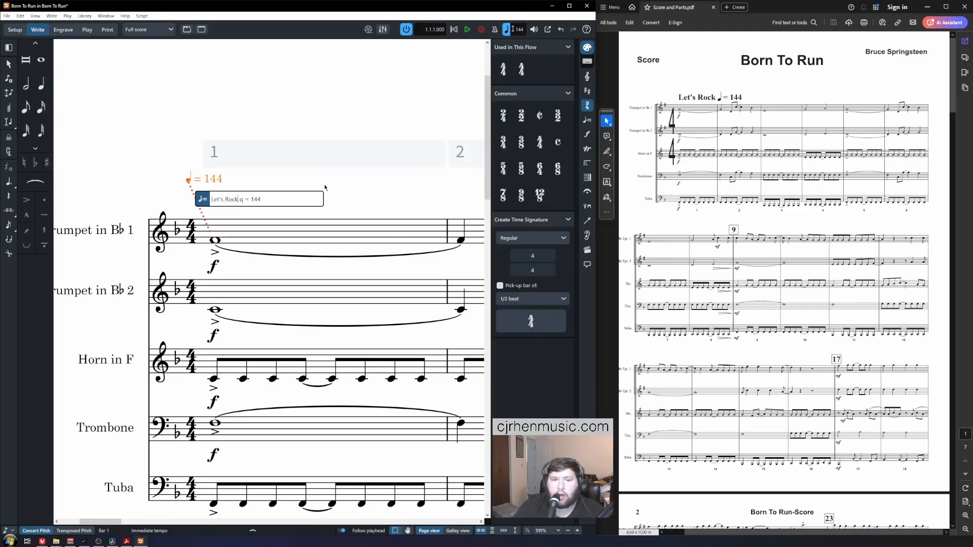
key("Return")
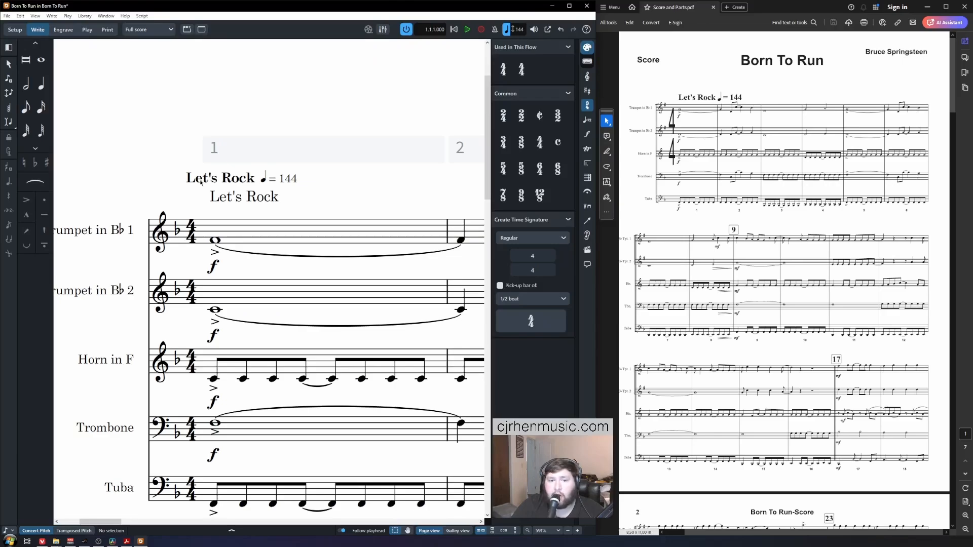
Step: Delete the separate Let's Rock staff text
left_click(235, 202)
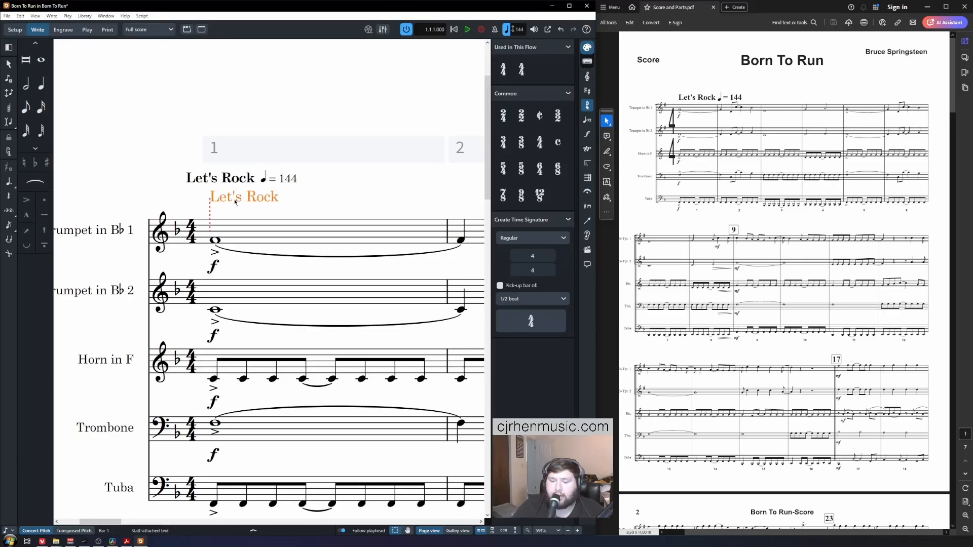
key("Delete")
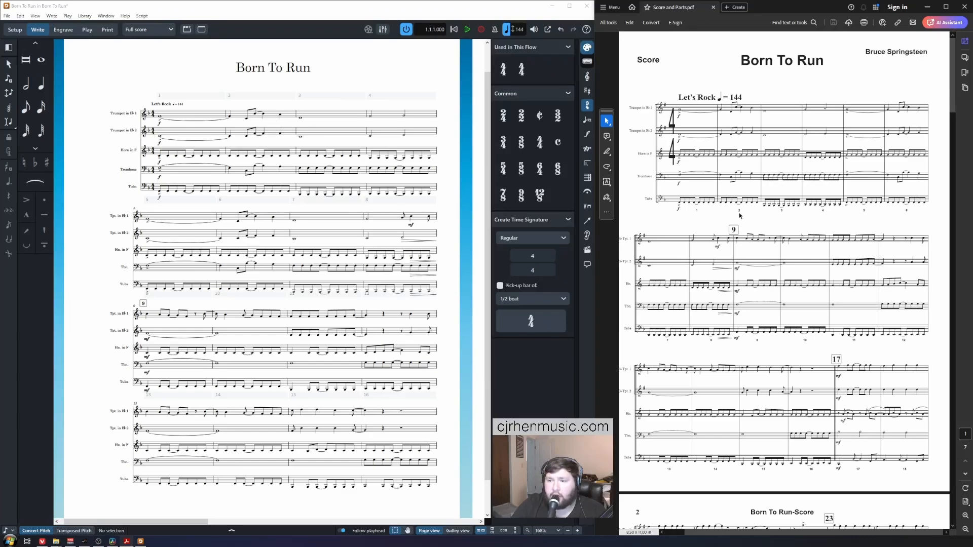
left_click(393, 76)
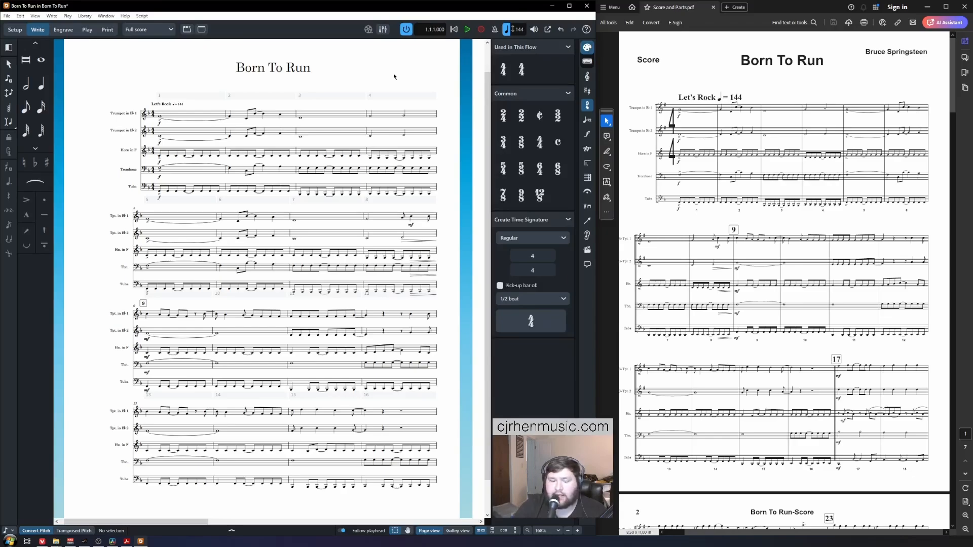
Step: In Layout Options' Bar Numbers settings, show a bar number on every bar
key("ctrl+shift+l")
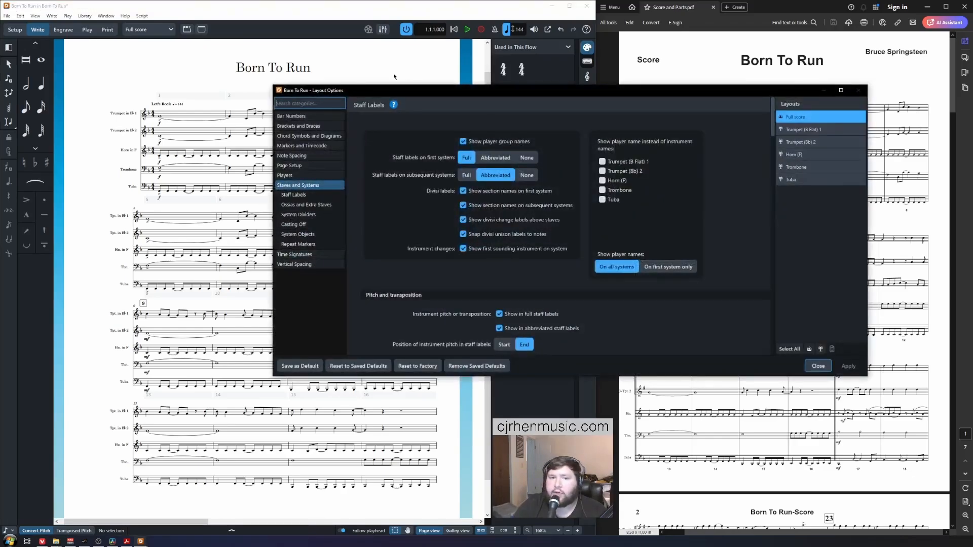
left_click(300, 105)
type("bar")
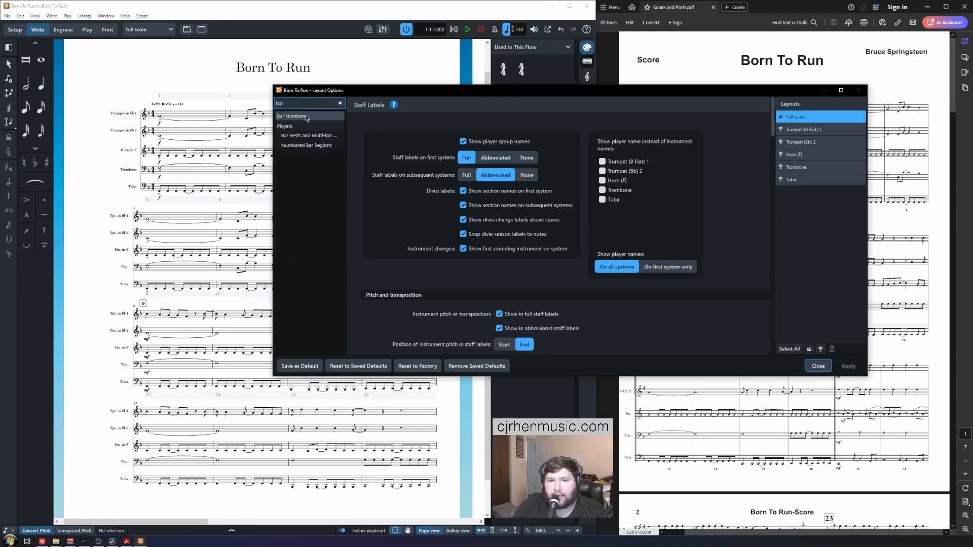
left_click(306, 117)
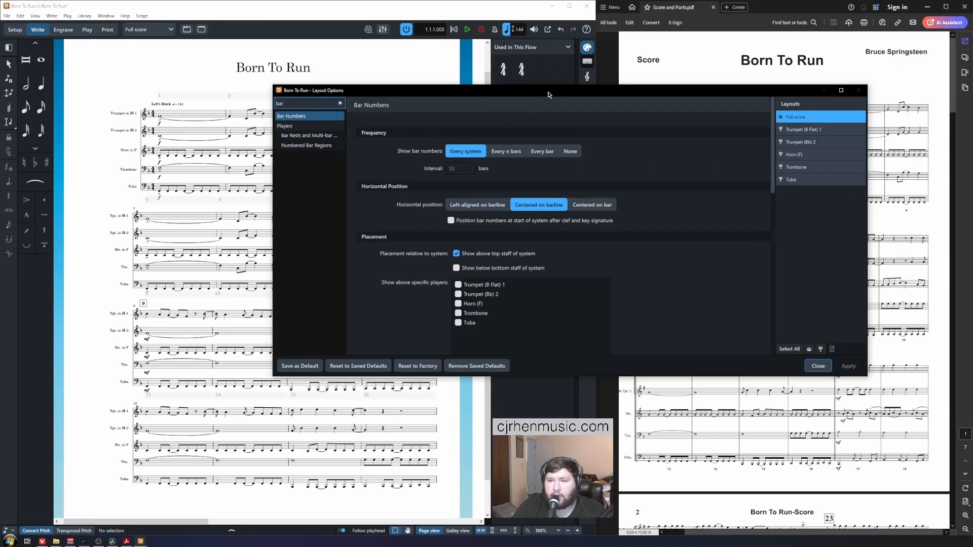
left_click_drag(548, 95, 421, 88)
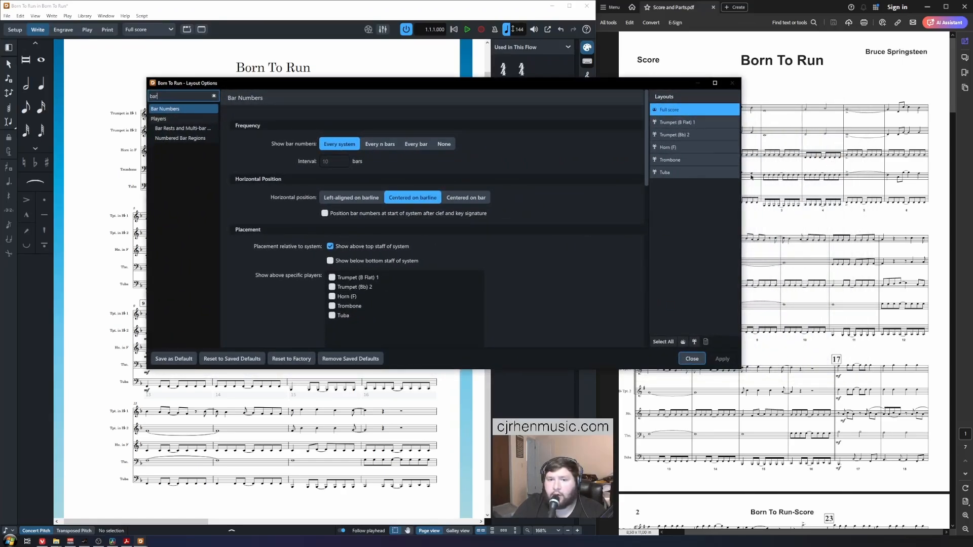
left_click(418, 144)
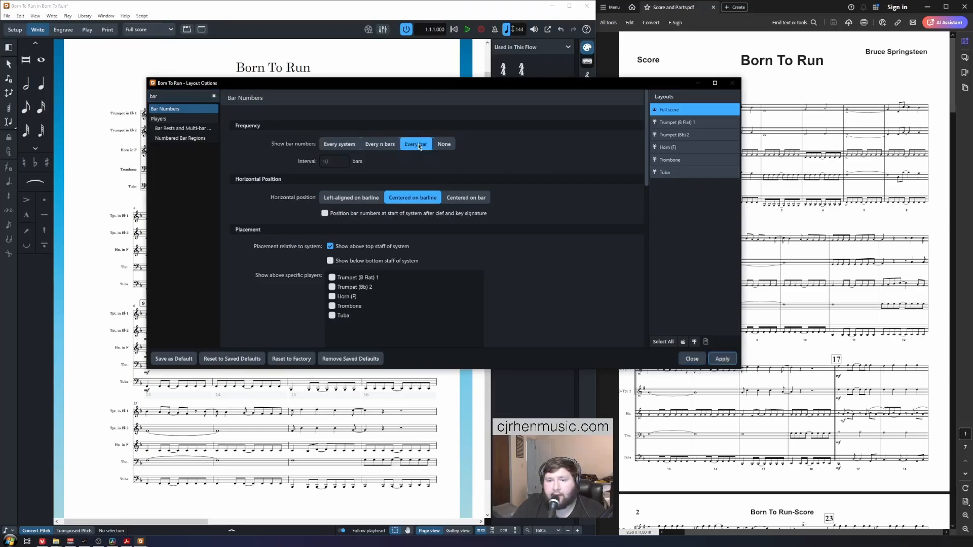
left_click(721, 359)
Step: Centre bar numbers in their bars and place them below the bottom staff
left_click_drag(264, 89, 473, 59)
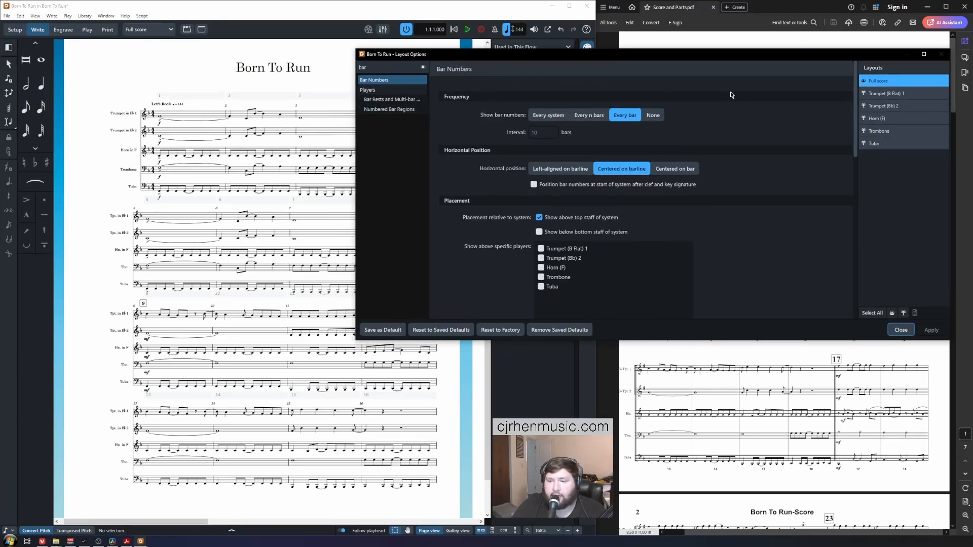
left_click_drag(623, 54, 308, 107)
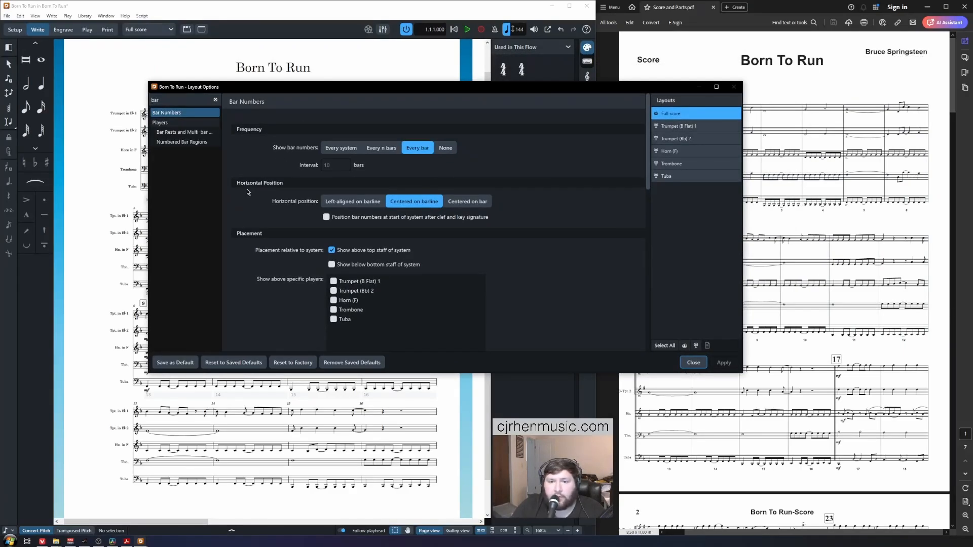
left_click(475, 202)
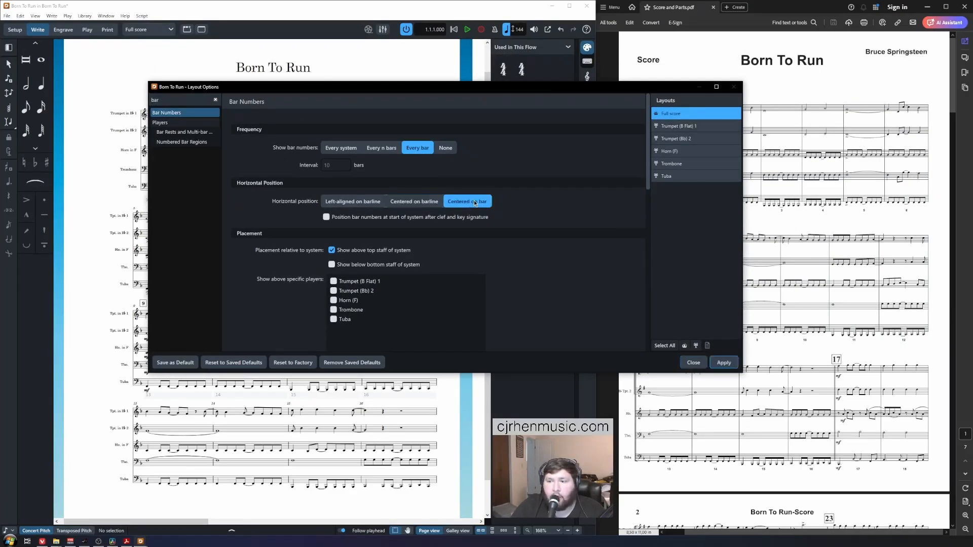
left_click_drag(456, 89, 652, 66)
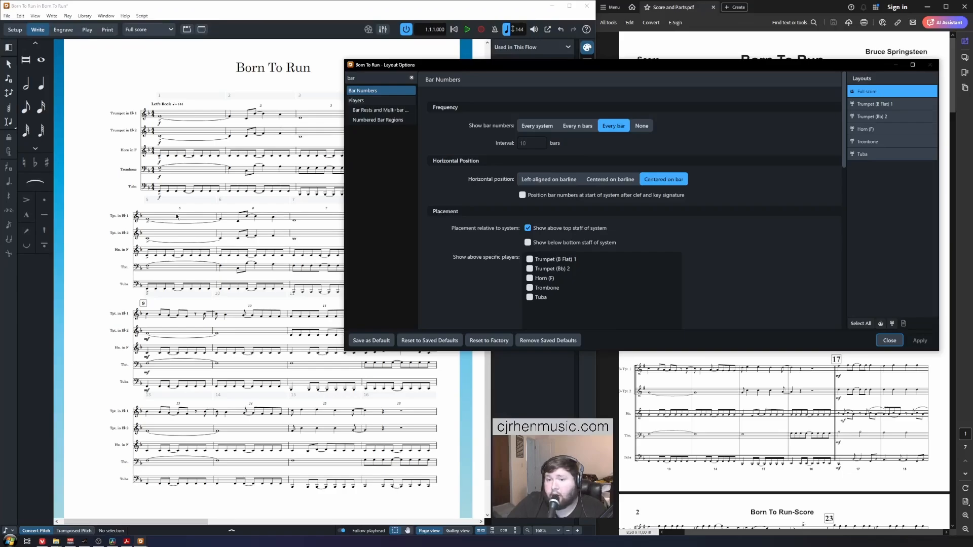
left_click_drag(675, 66, 545, 48)
scroll(613, 147, "down", 1)
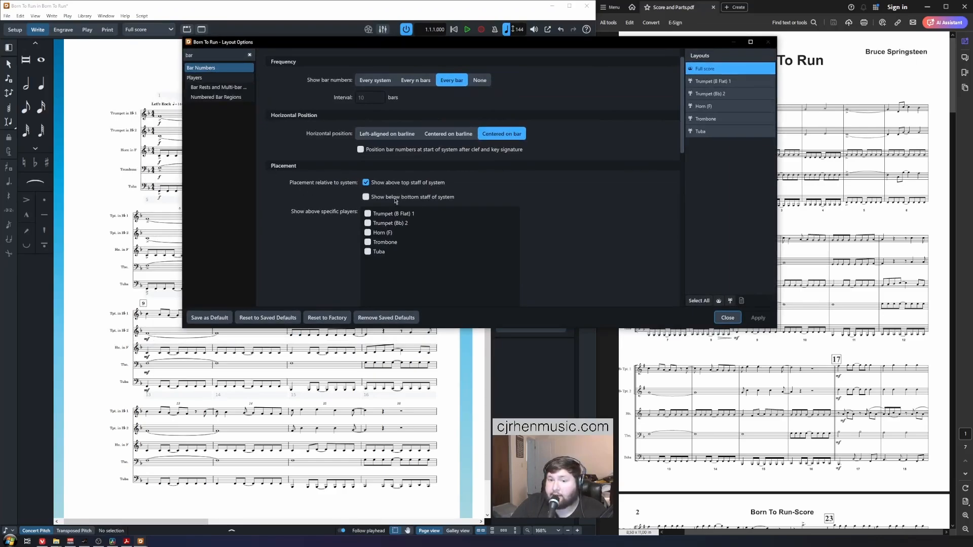
left_click(365, 183)
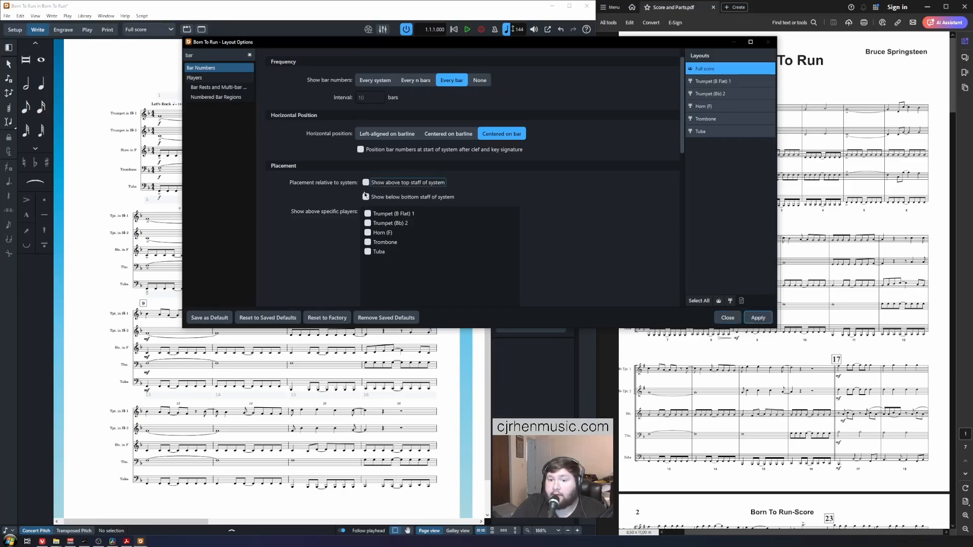
left_click(366, 197)
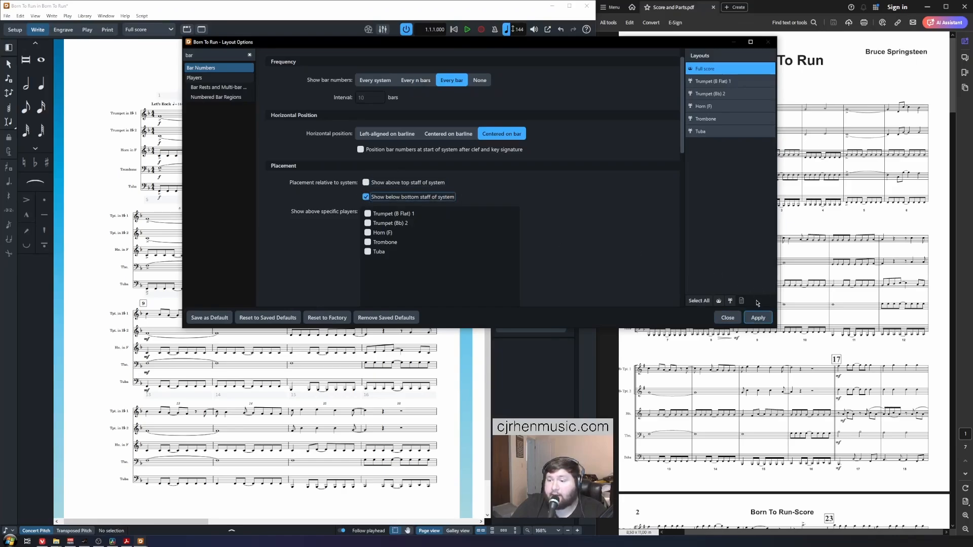
left_click(758, 318)
Step: Show the first bar number too, apply, and close Layout Options
left_click_drag(322, 59, 493, 63)
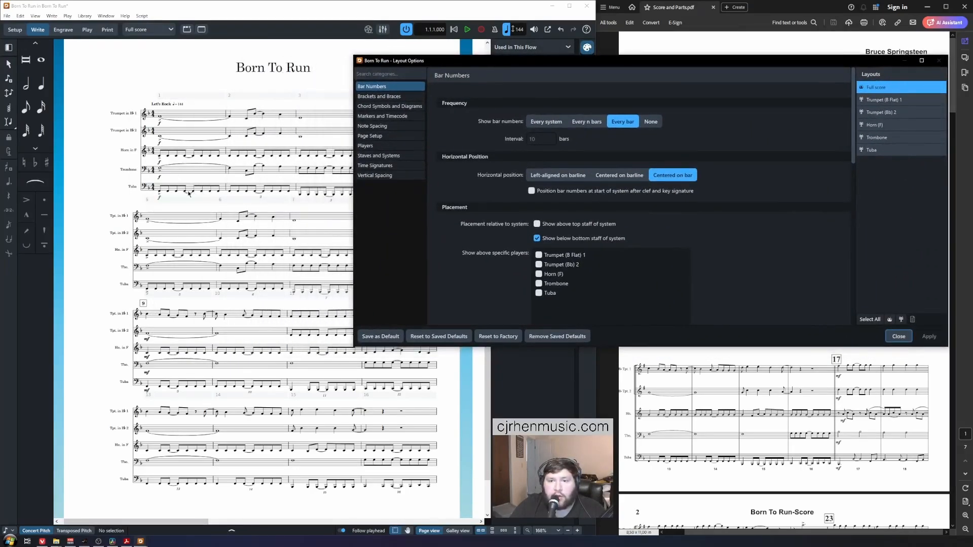
left_click_drag(488, 62, 272, 66)
left_click_drag(639, 104, 626, 286)
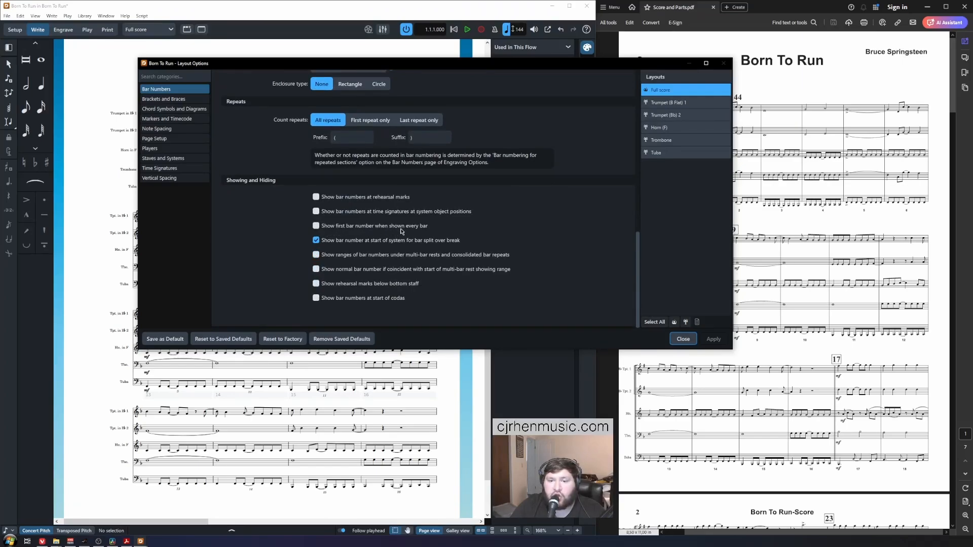
left_click(335, 226)
left_click(720, 340)
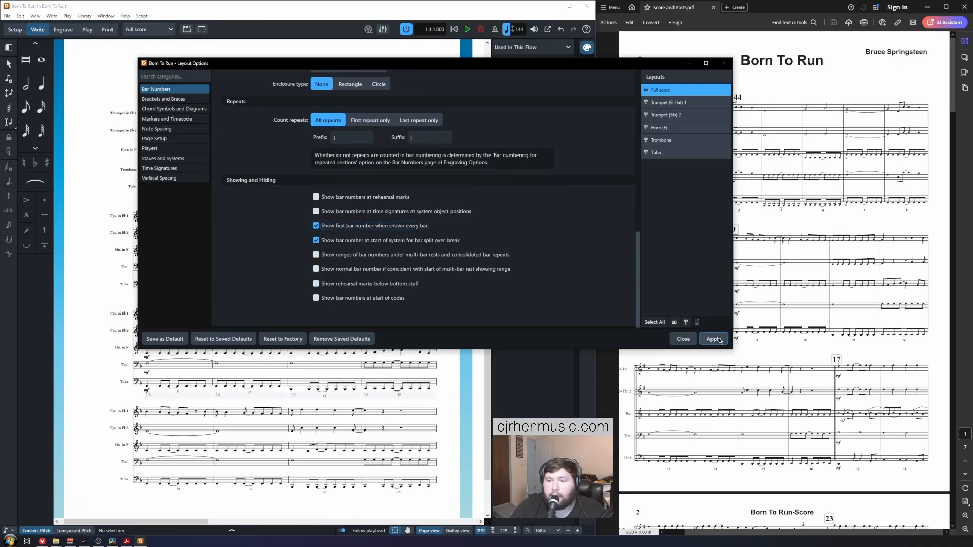
left_click(684, 340)
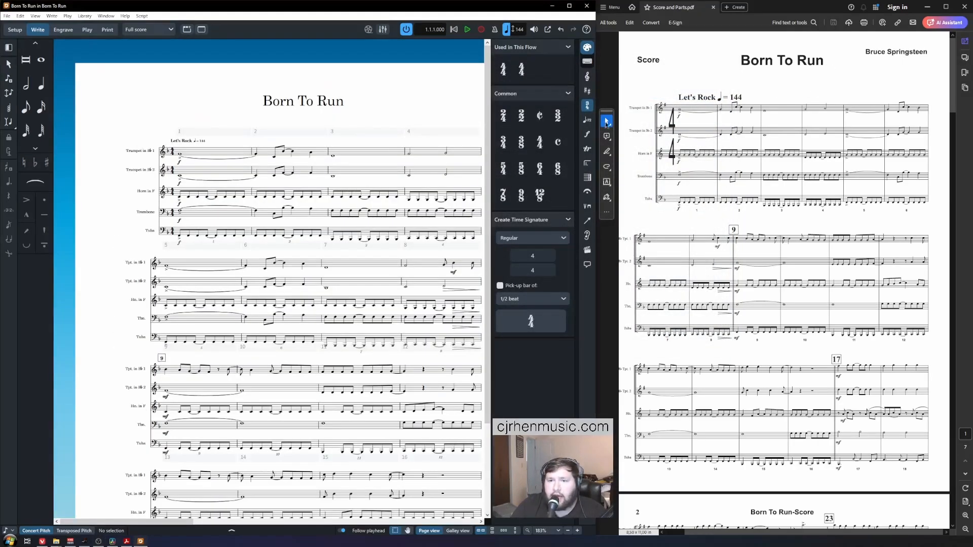
Step: Enter the composer's name in File > Project Info, then close it
left_click(810, 78)
left_click(229, 70)
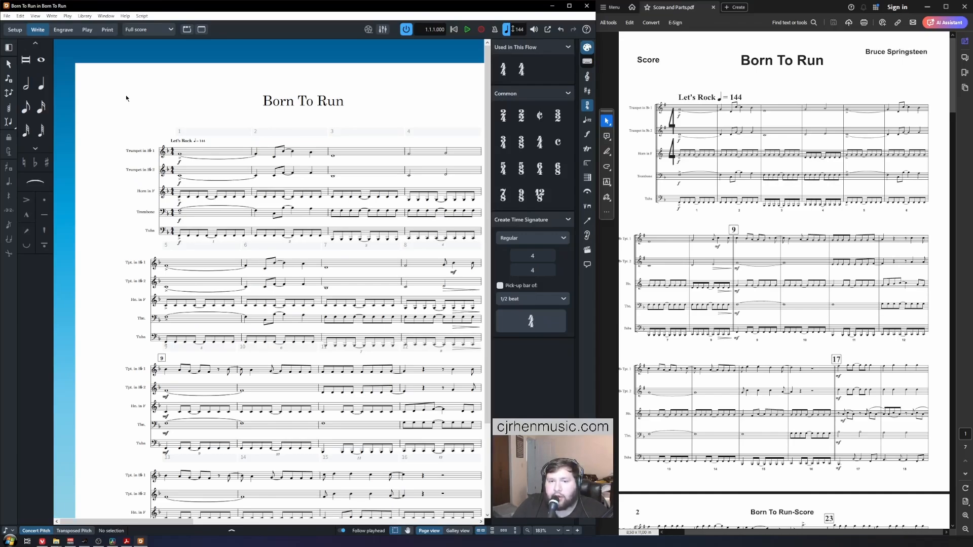
left_click(7, 16)
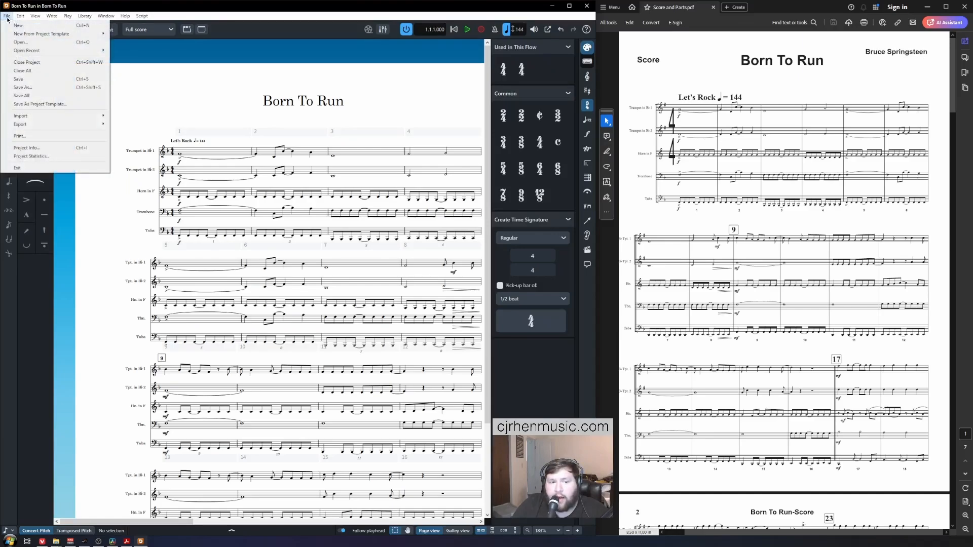
left_click(95, 147)
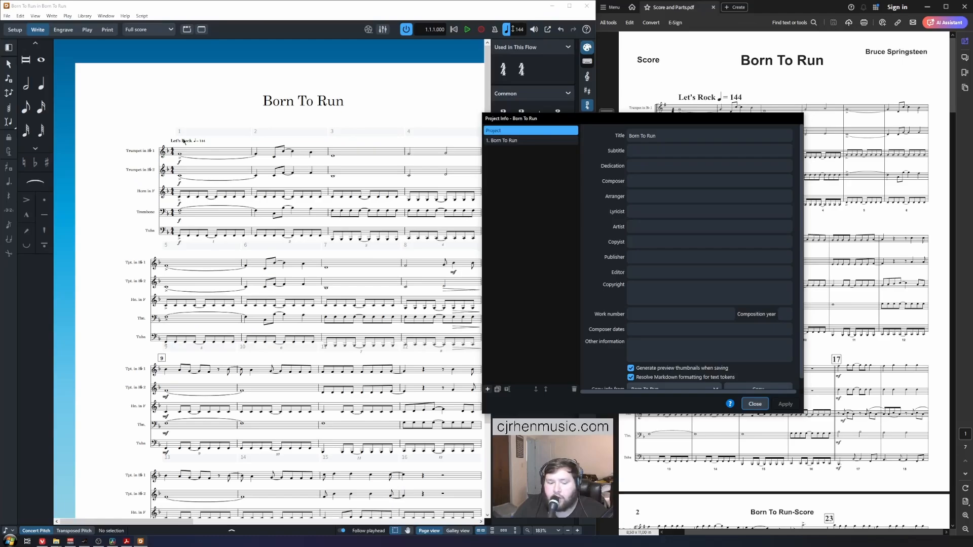
left_click_drag(537, 118, 190, 87)
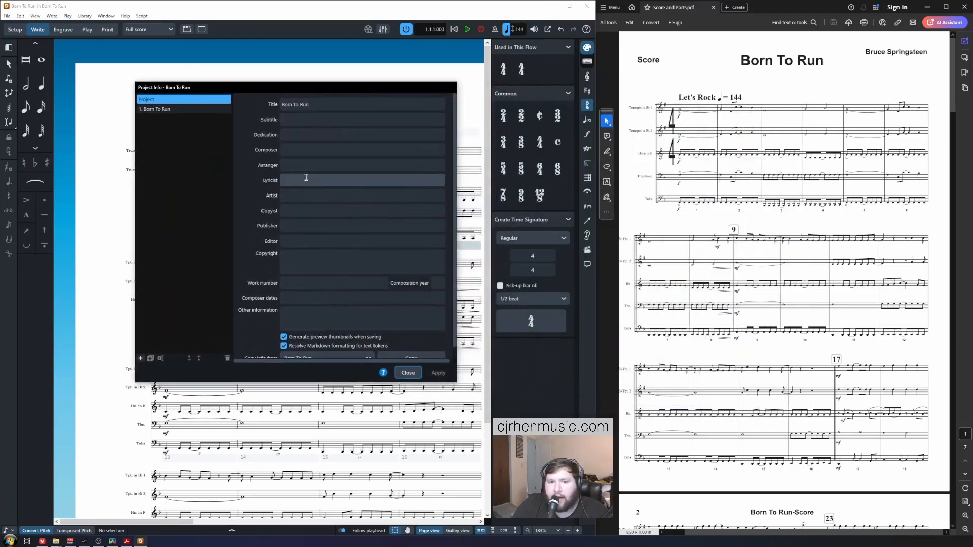
scroll(306, 178, "down", 1)
scroll(306, 177, "up", 1)
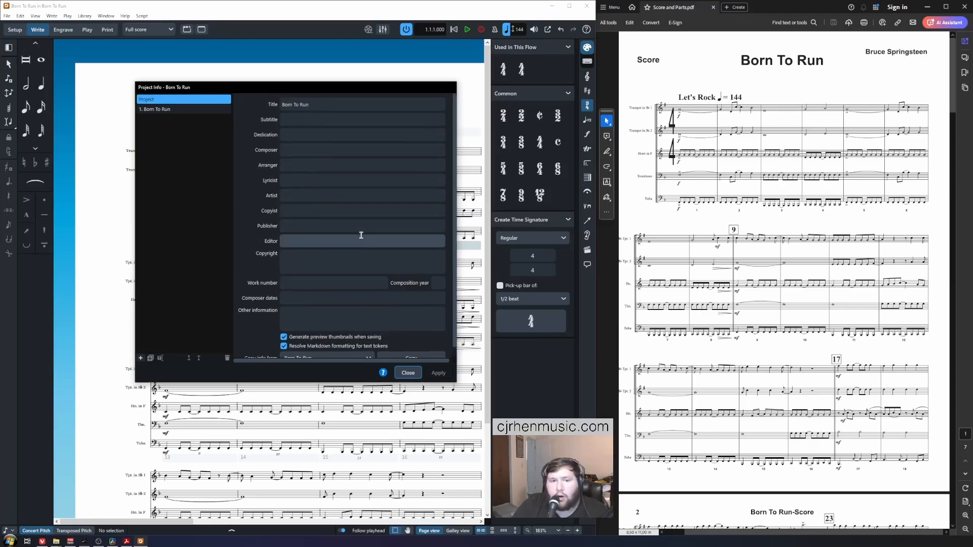
left_click(361, 152)
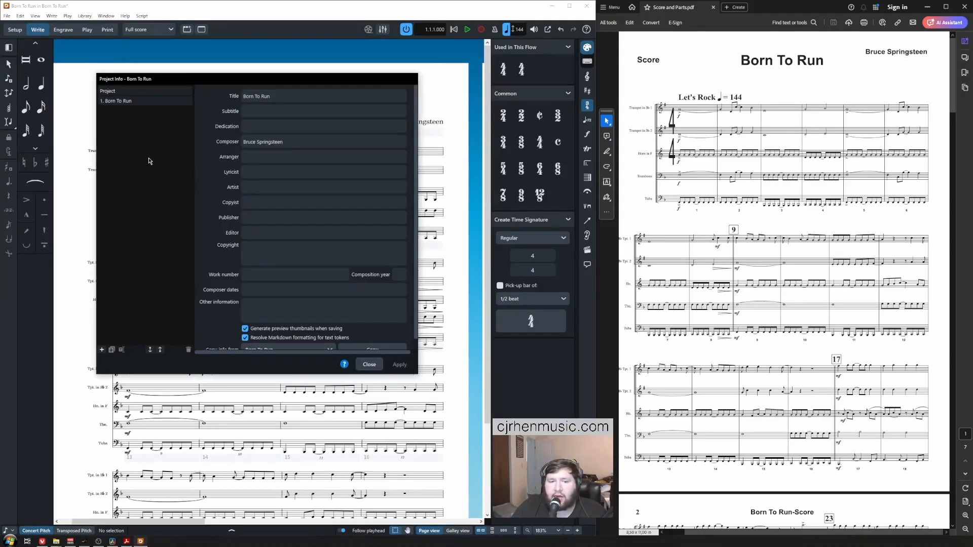
left_click(369, 364)
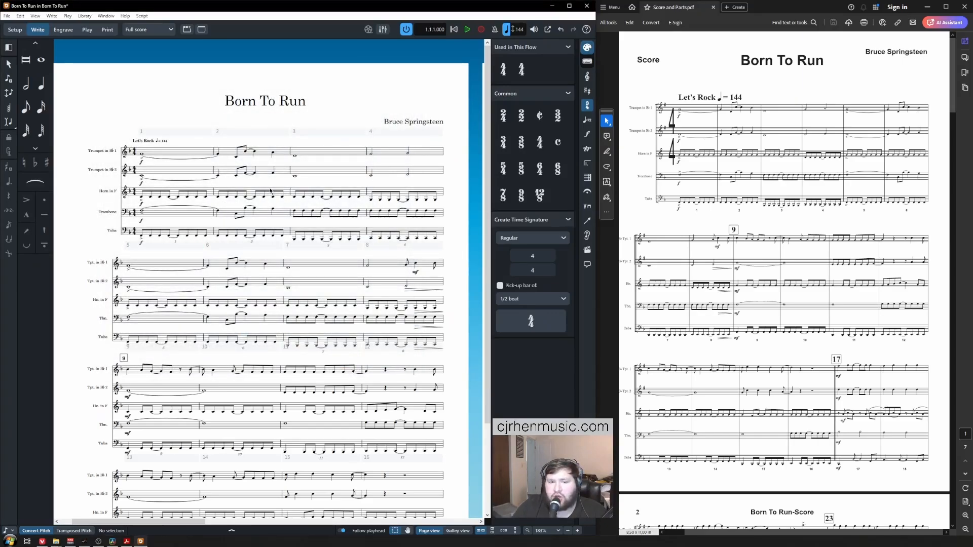
Step: Switch the score to transposed pitch and pan back to the title area
scroll(241, 175, "down", 3)
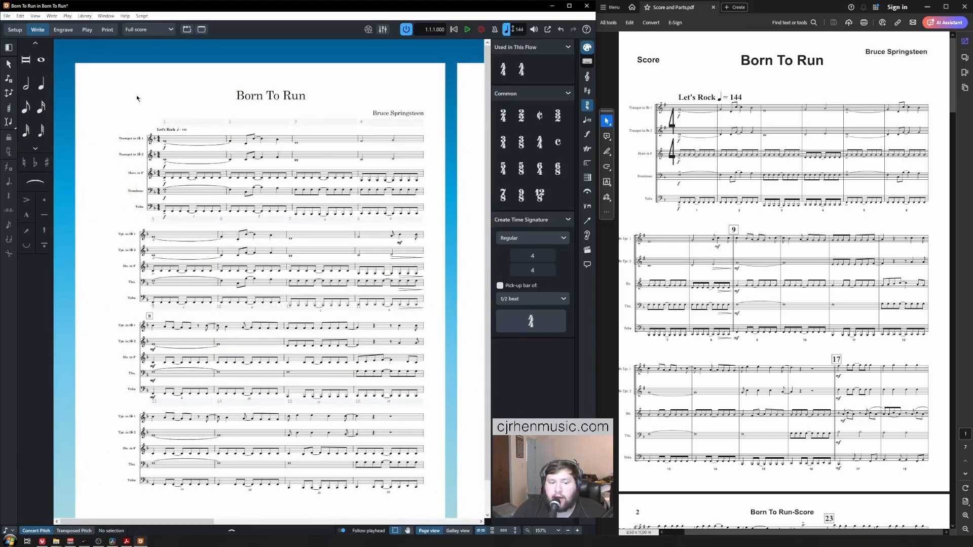
left_click(74, 530)
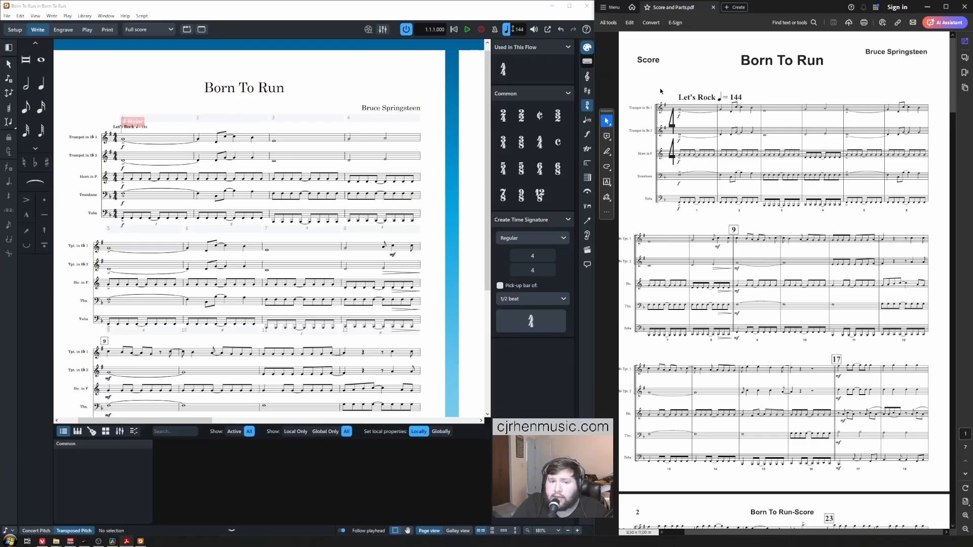
left_click(359, 83)
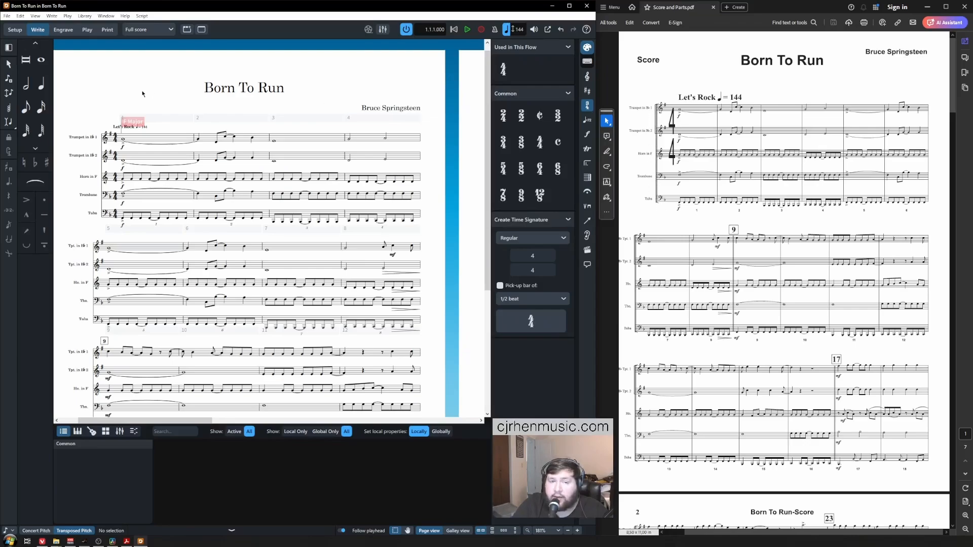
left_click_drag(143, 94, 198, 99)
scroll(210, 90, "down", 1)
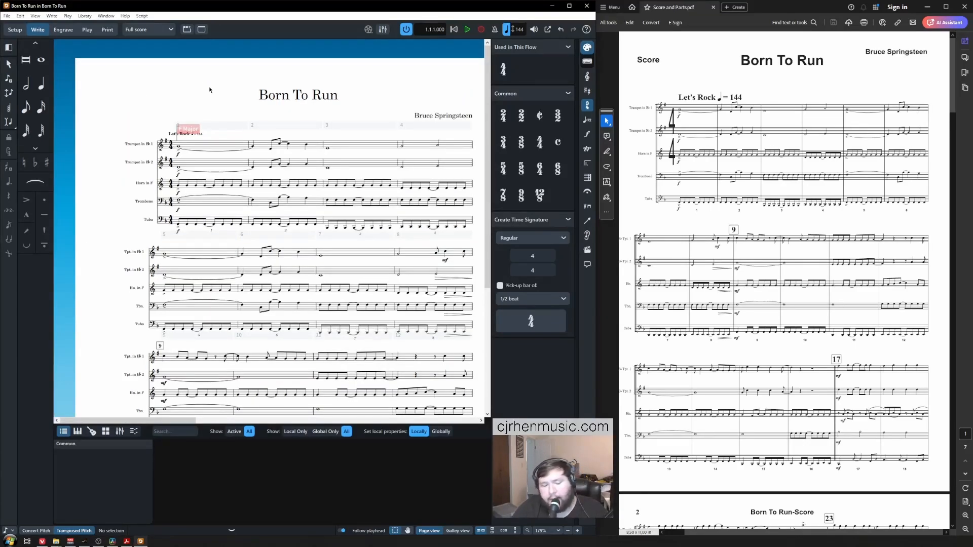
Step: Choose the Narrow, sans serif time signature design in Layout Options, apply and close
key("ctrl+shift+l")
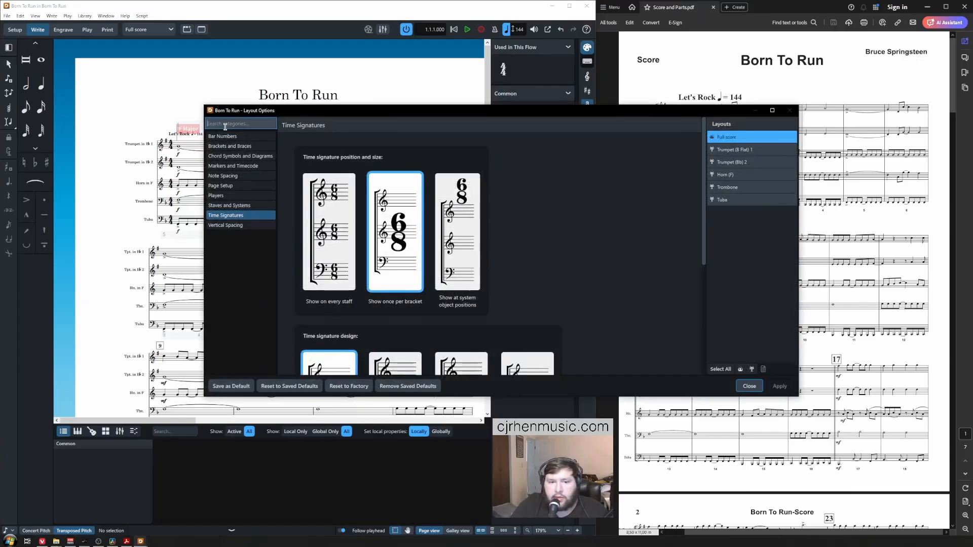
type("time")
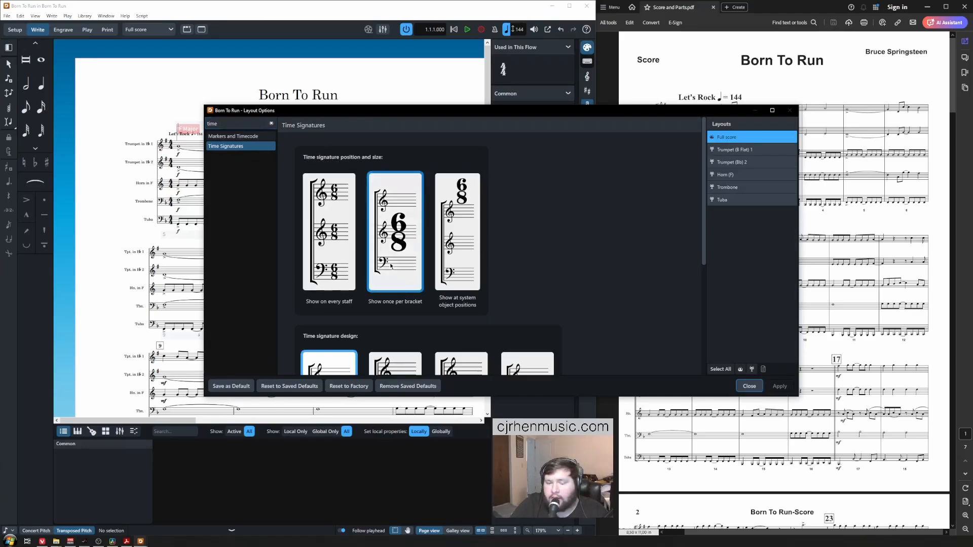
scroll(390, 266, "down", 6)
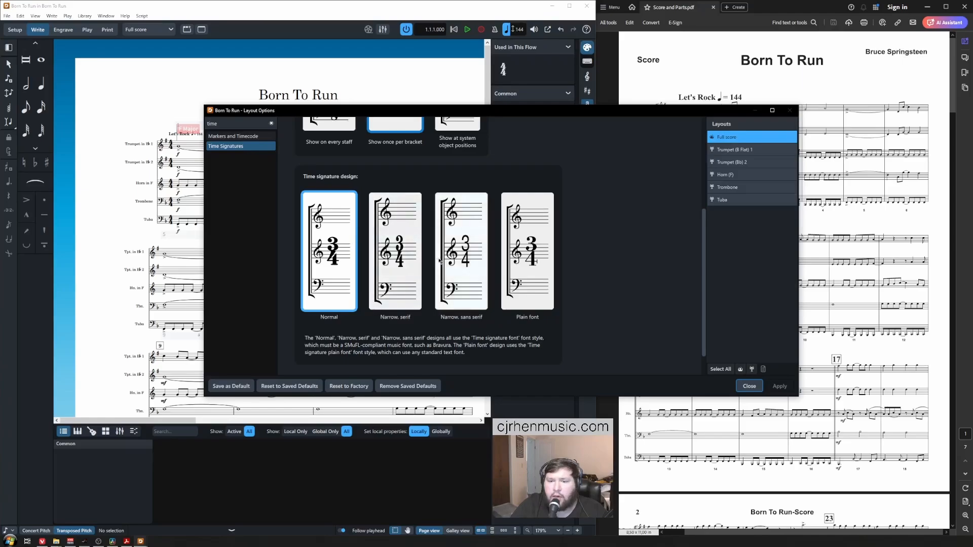
left_click(457, 261)
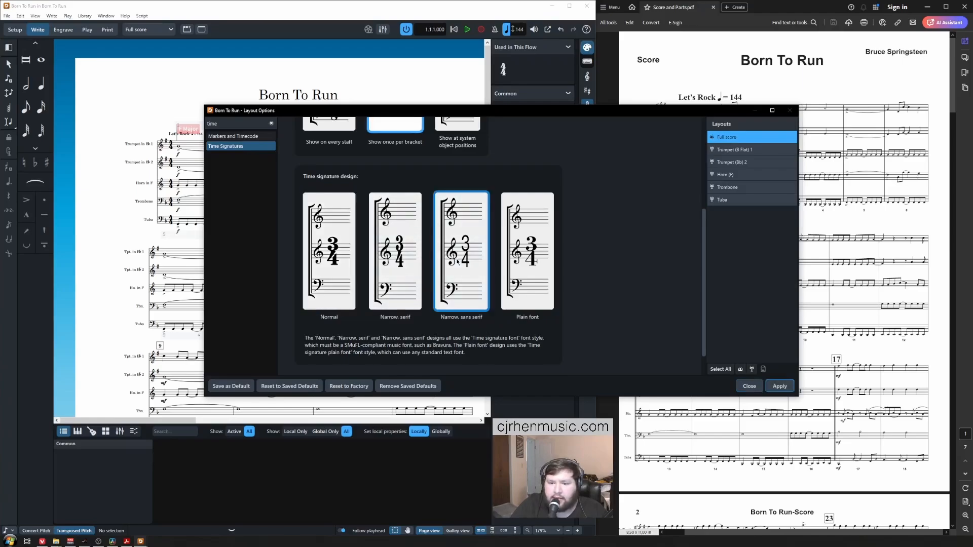
left_click(779, 386)
left_click(749, 386)
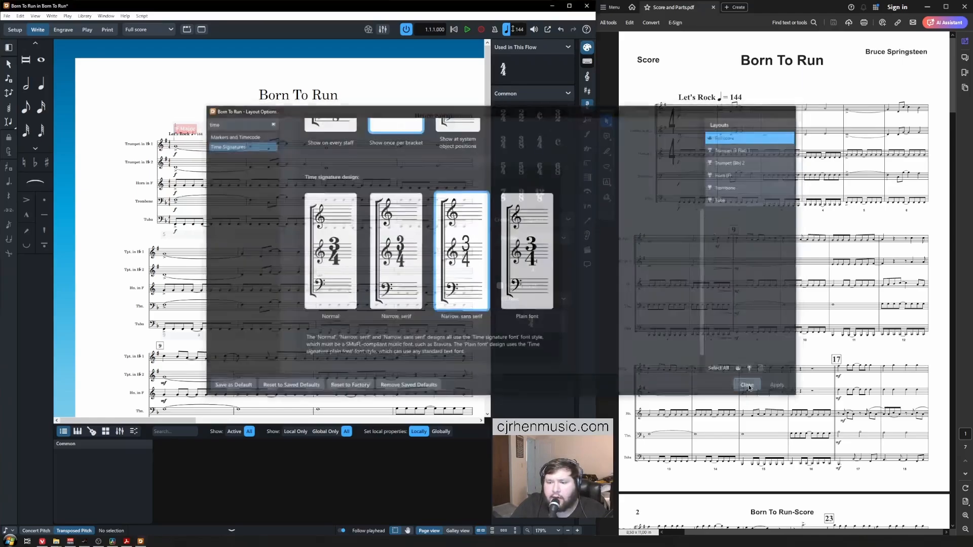
scroll(114, 150, "up", 5)
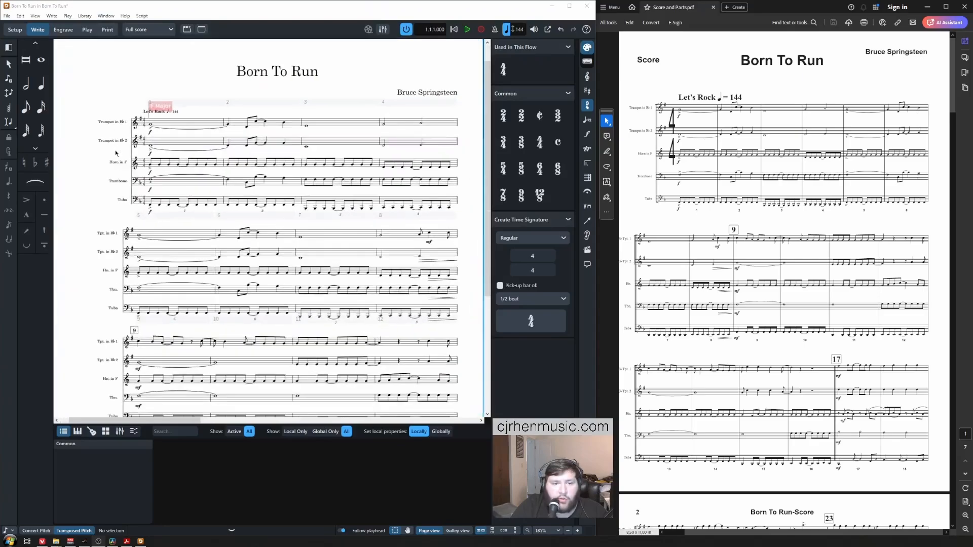
Step: In Engrave mode, bracket the five brass staves from Trumpet 1 to Tuba on the first system
scroll(322, 167, "up", 3)
left_click_drag(158, 176, 298, 256)
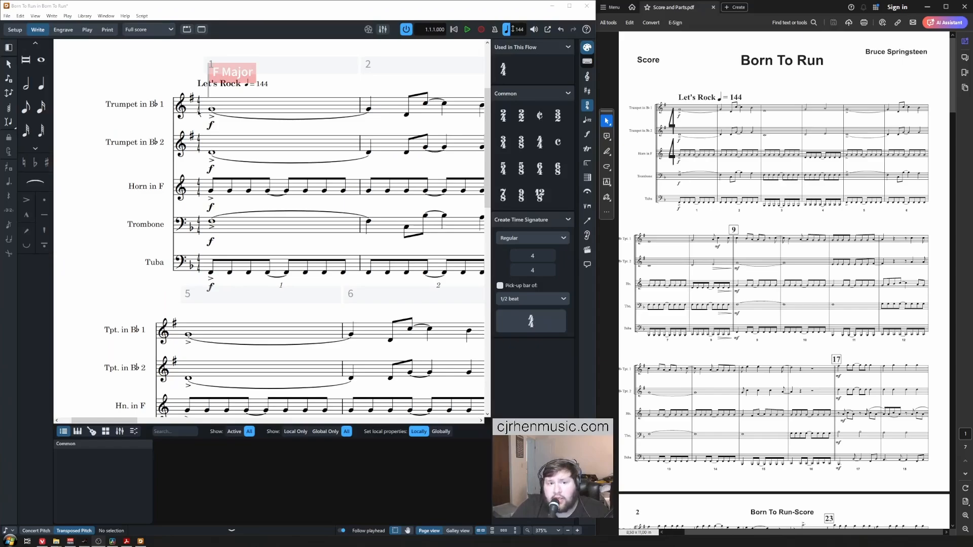
left_click(68, 32)
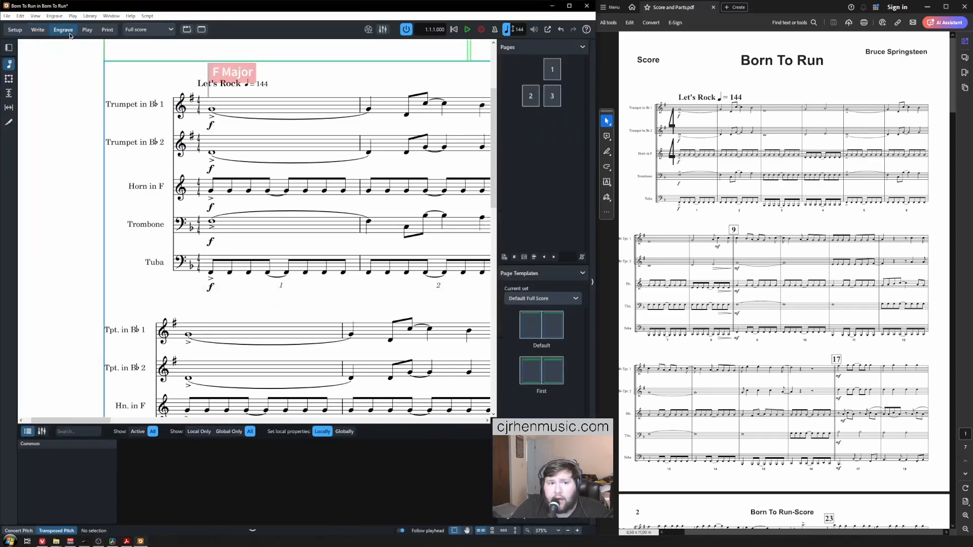
left_click(8, 48)
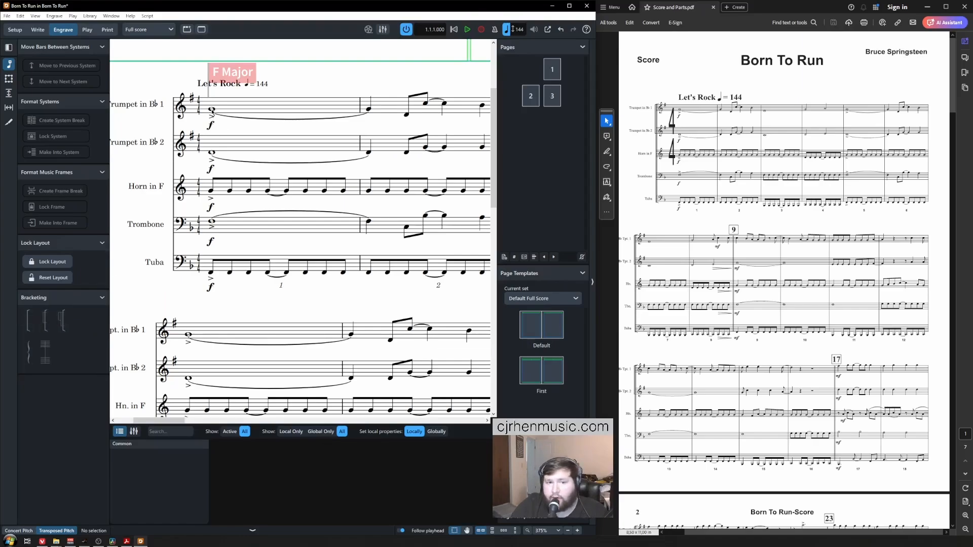
left_click(212, 109)
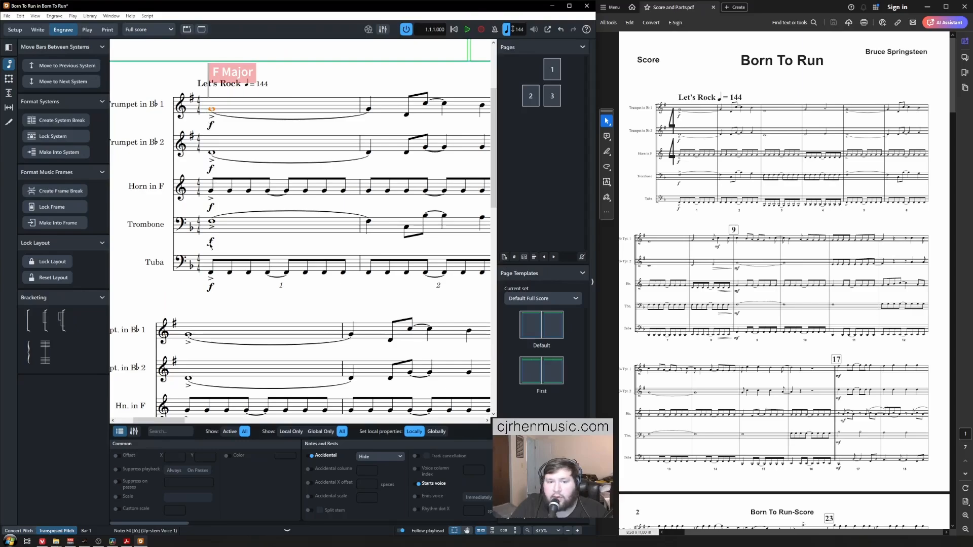
left_click(212, 275, "ctrl")
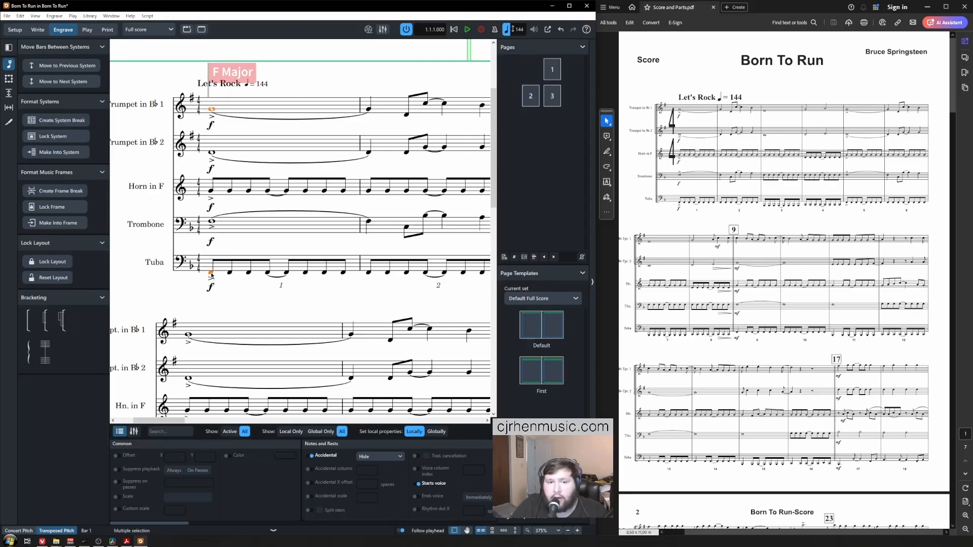
left_click(31, 317)
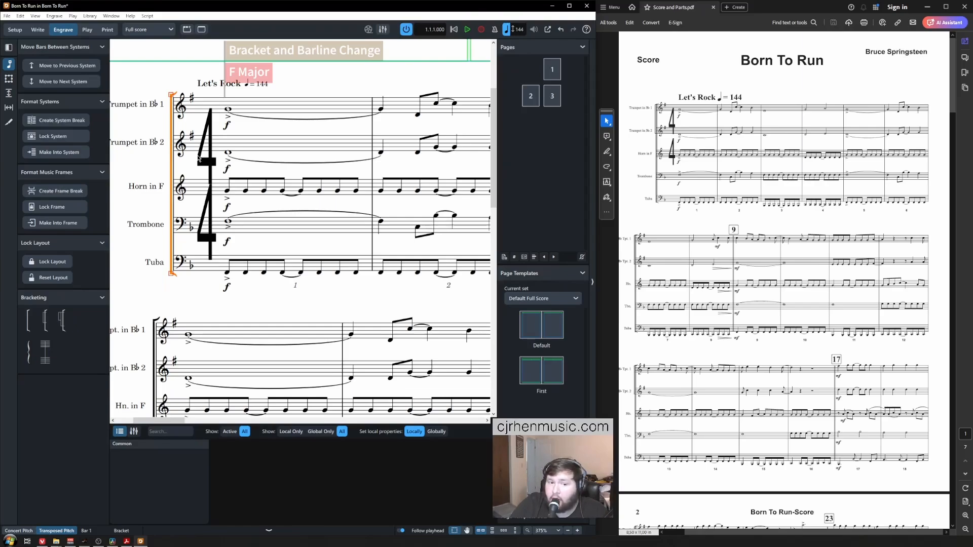
Step: Clear the selection and zoom the reference PDF onto the opening bars
key("Escape")
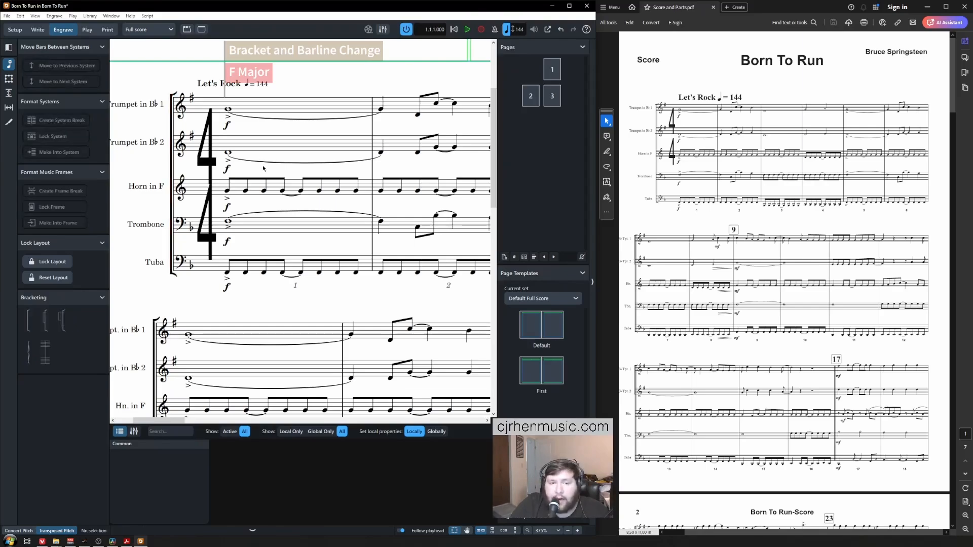
scroll(268, 173, "left", 2)
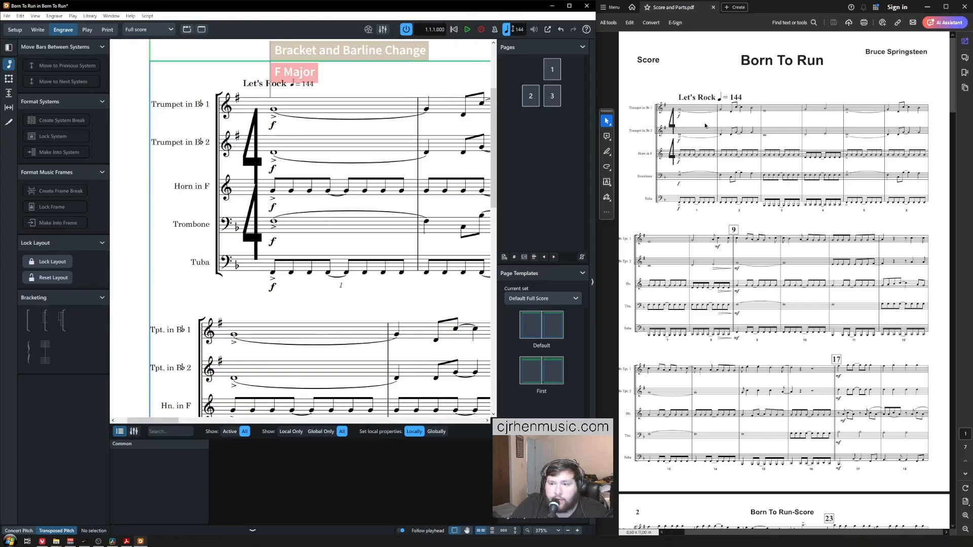
left_click(723, 150)
scroll(723, 150, "up", 5)
scroll(723, 149, "left", 8)
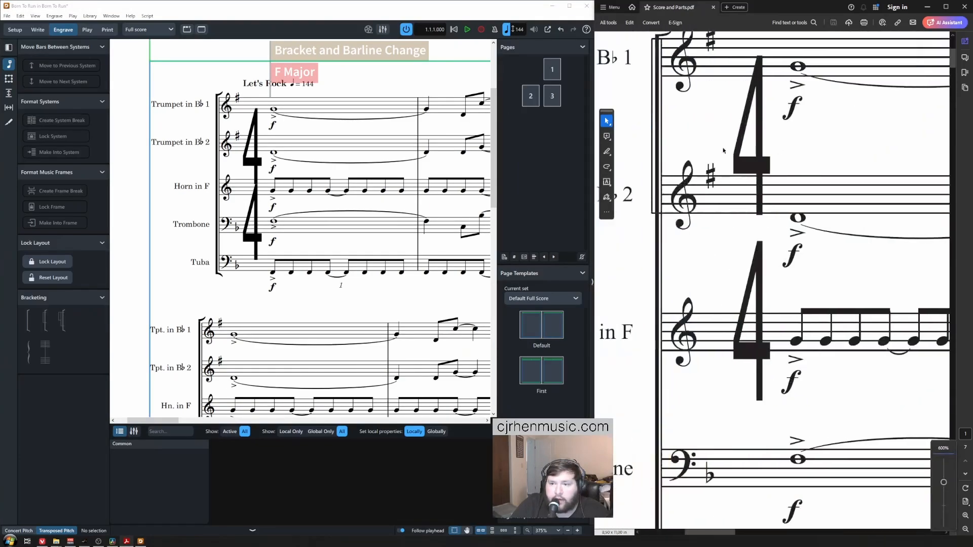
Step: Join the Trumpet 1 and Trumpet 2 staves with a sub-bracket
left_click(277, 117)
left_click(274, 111)
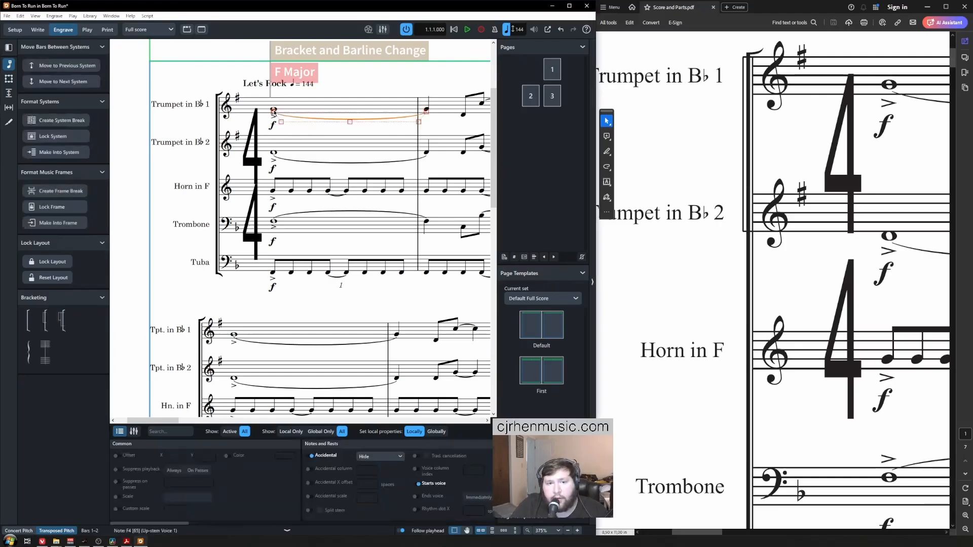
left_click(274, 110)
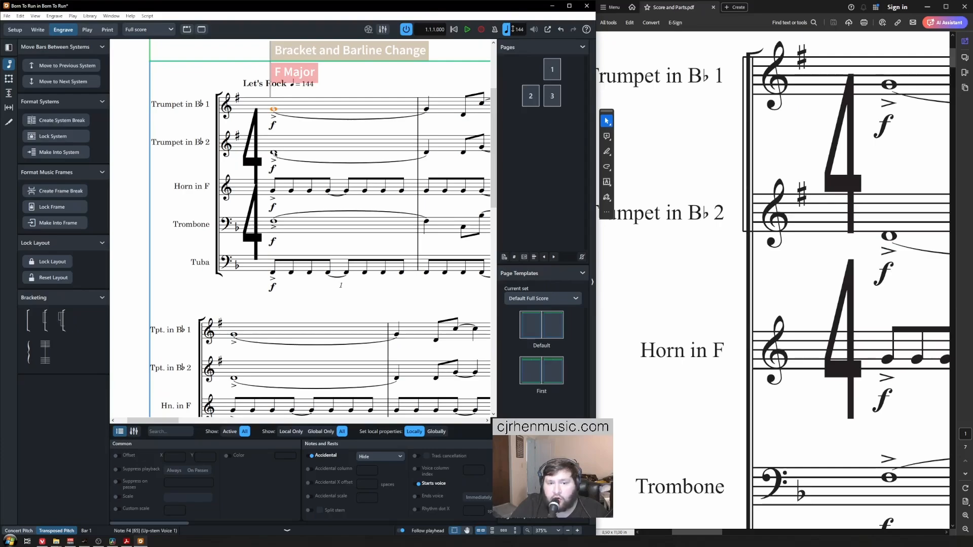
left_click(274, 153, "ctrl")
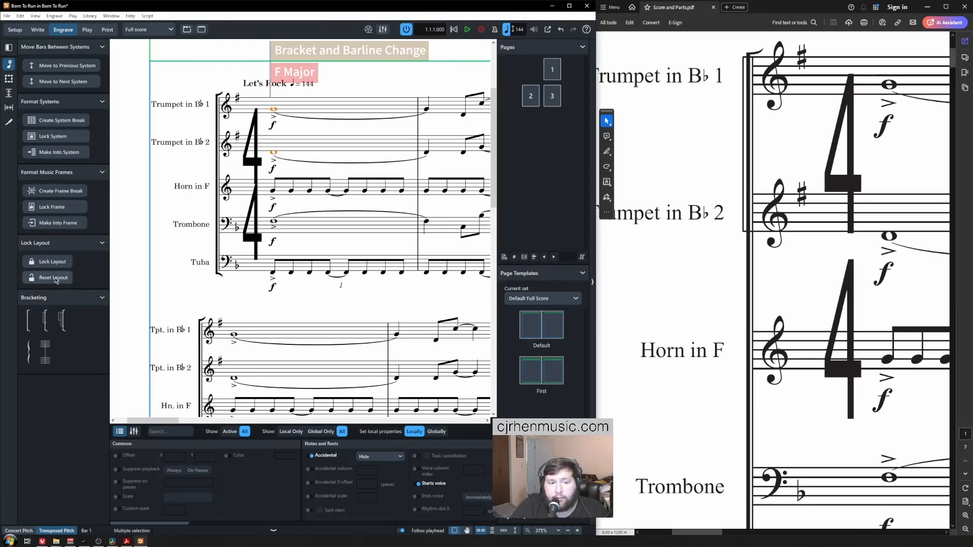
left_click(45, 319)
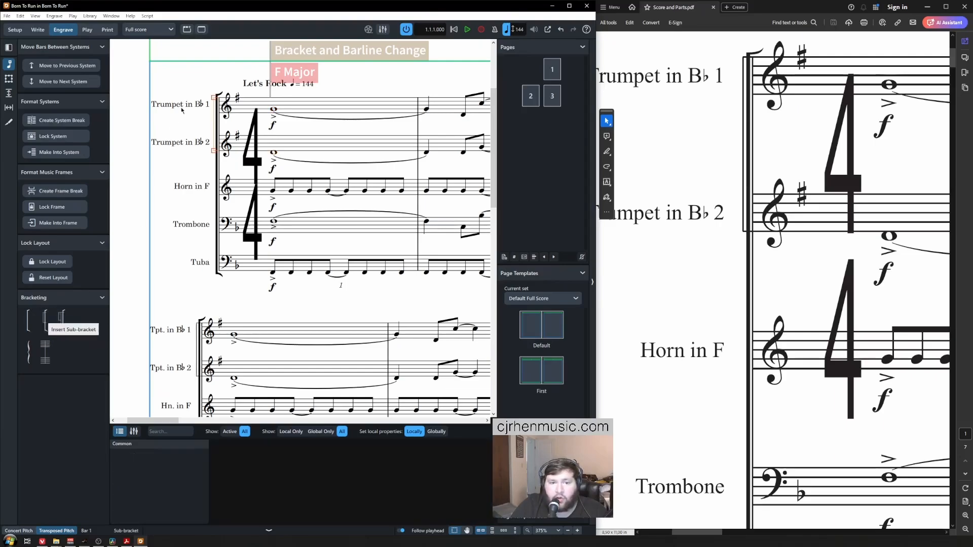
left_click(181, 127)
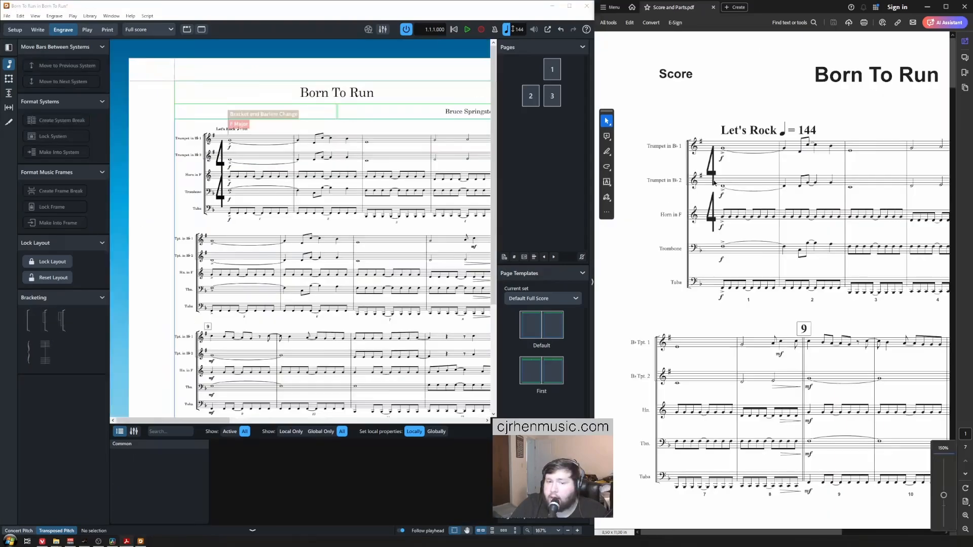
Step: Switch back to Write mode
scroll(688, 183, "up", 2)
scroll(688, 183, "down", 3)
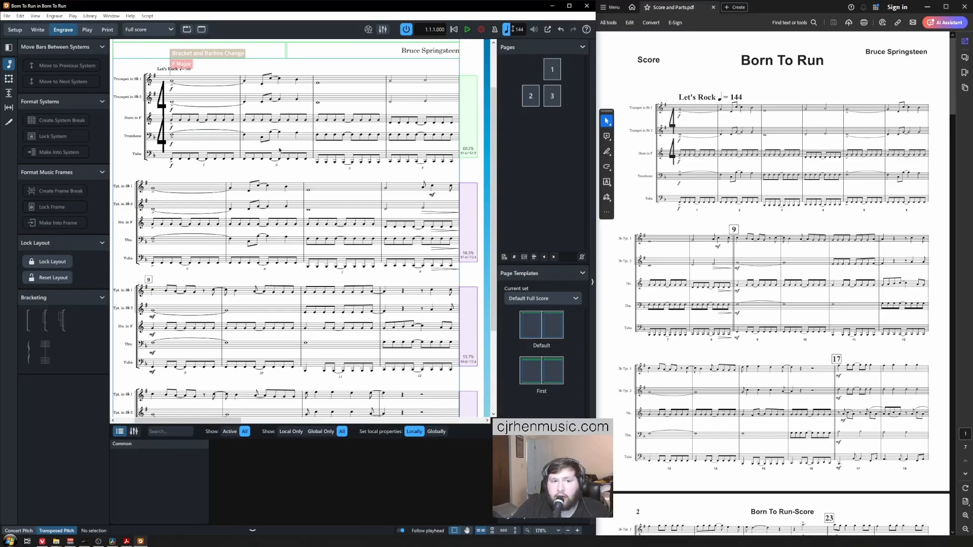
left_click(39, 30)
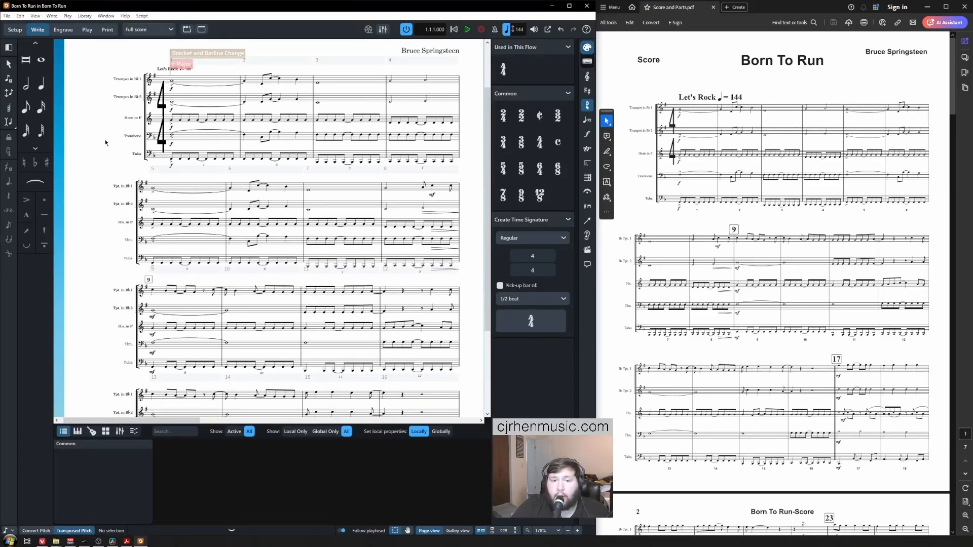
Step: Collapse the Properties panel with Ctrl+8 and select the barline leading into bar 9
key("ctrl+8")
scroll(119, 196, "down", 3)
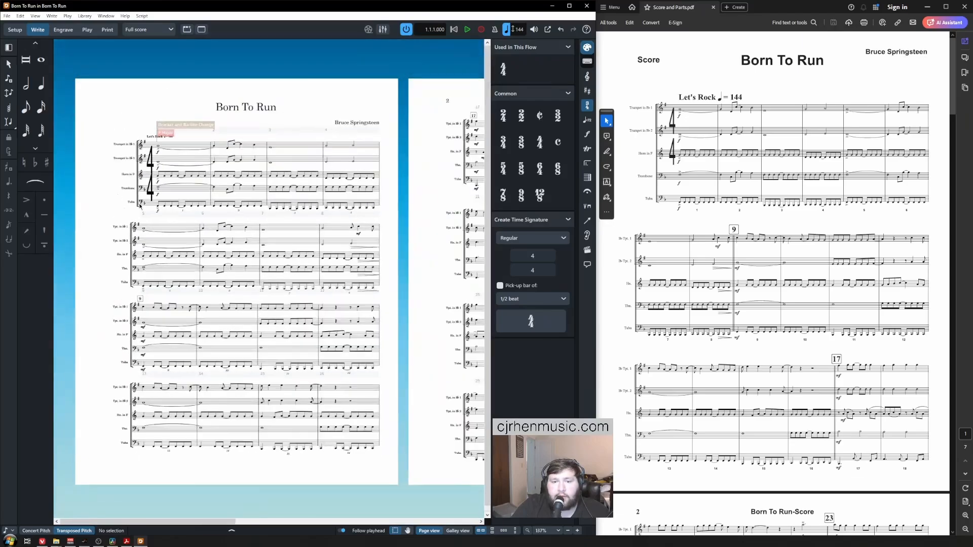
scroll(165, 217, "right", 4)
scroll(165, 216, "up", 4)
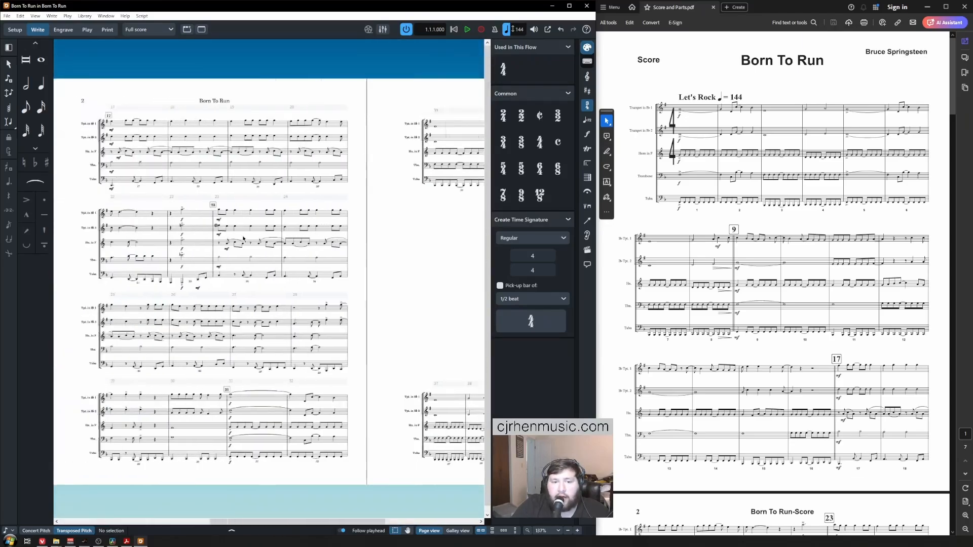
scroll(353, 221, "up", 2)
scroll(350, 228, "left", 6)
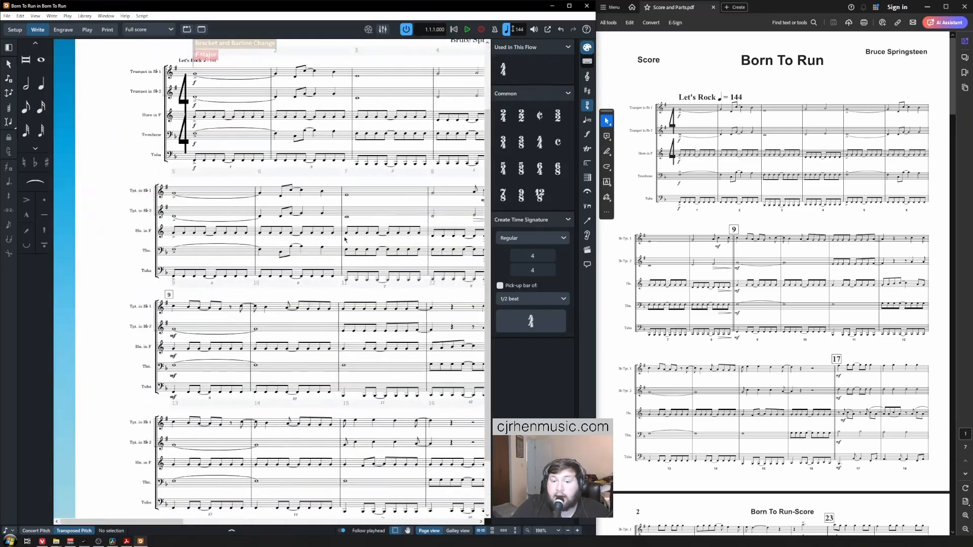
scroll(287, 234, "down", 3)
scroll(250, 247, "up", 1)
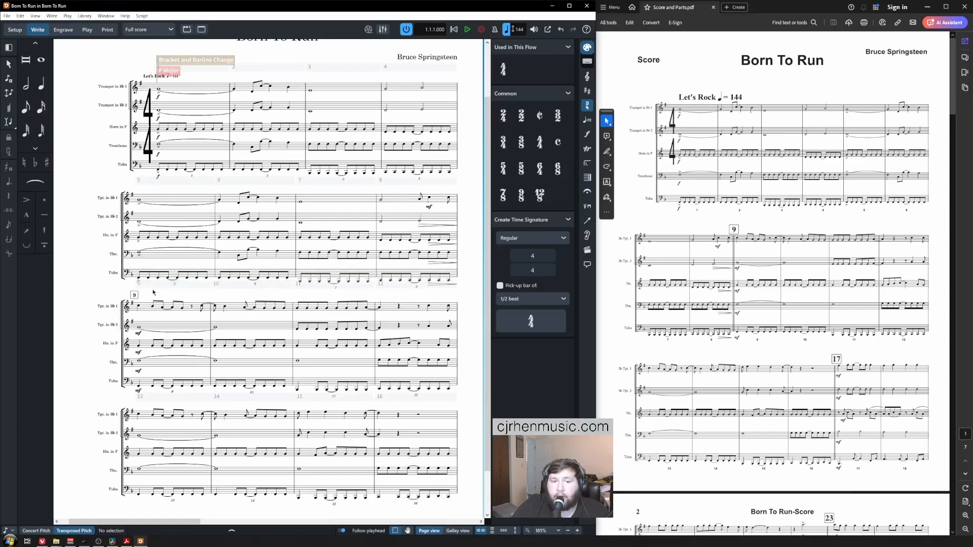
left_click(458, 208)
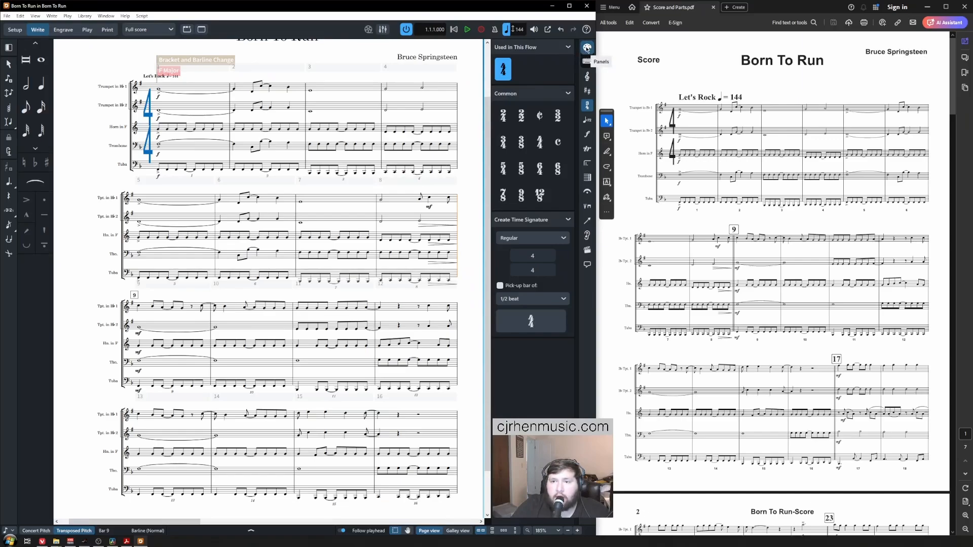
Step: Make the barline before bar 9 a double barline
left_click(587, 177)
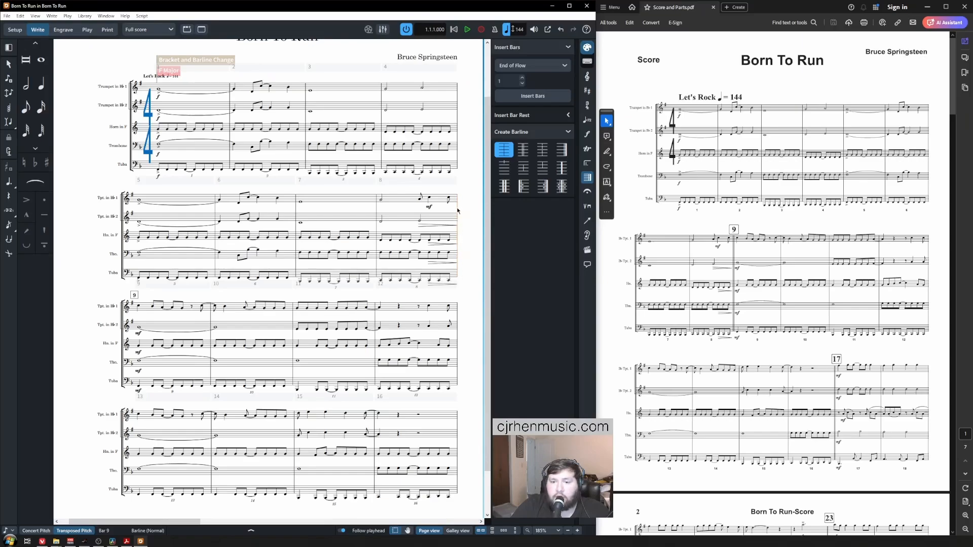
left_click(524, 151)
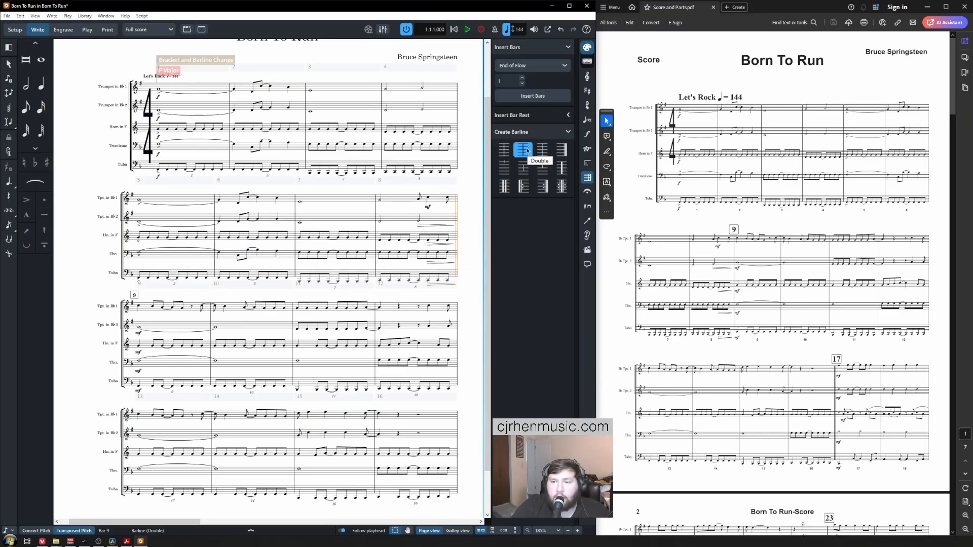
key("Escape")
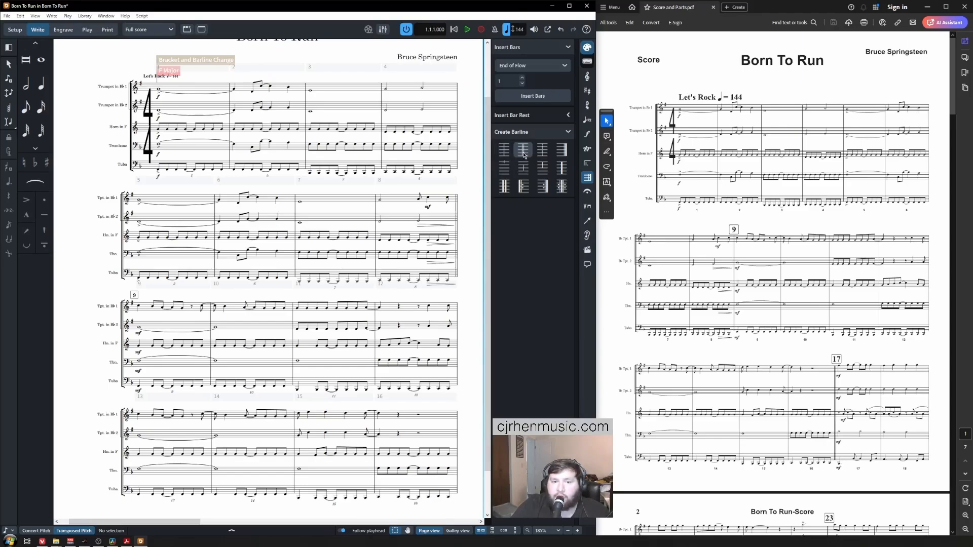
Step: Make the barline before bar 23 a double barline as well
scroll(268, 278, "right", 9)
scroll(268, 279, "left", 2)
left_click(137, 451)
left_click(523, 151)
scroll(269, 278, "right", 4)
left_click(224, 228)
left_click(524, 151)
left_click(243, 458)
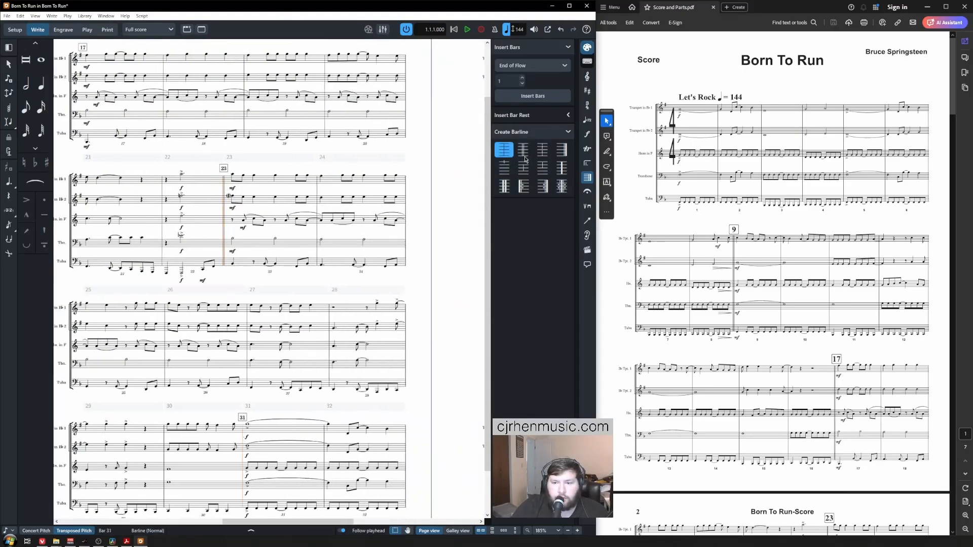
left_click(523, 152)
key("Escape")
Step: Save the Born To Run project with Ctrl+S
scroll(287, 271, "right", 4)
scroll(287, 272, "down", 3)
key("ctrl+s")
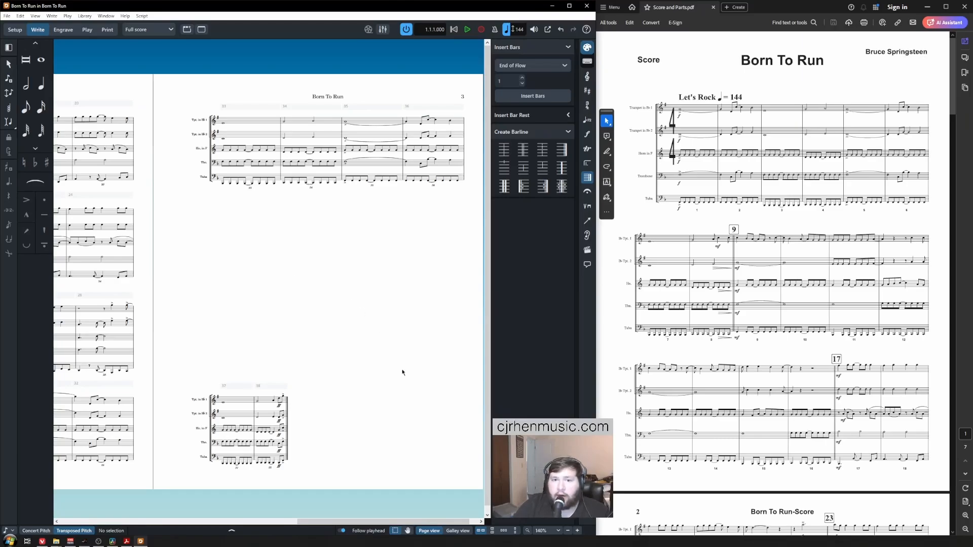
scroll(355, 298, "left", 10)
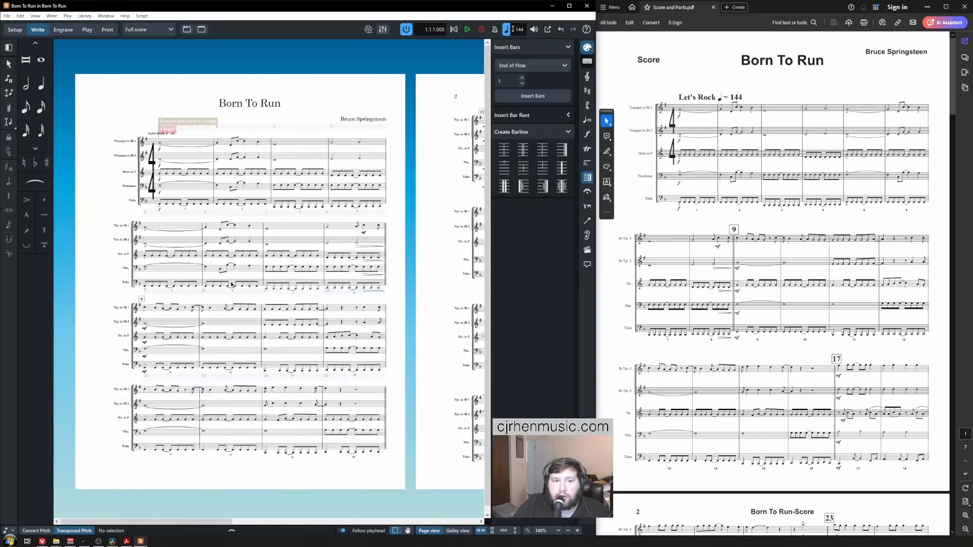
scroll(118, 278, "up", 1)
scroll(118, 278, "up", 2)
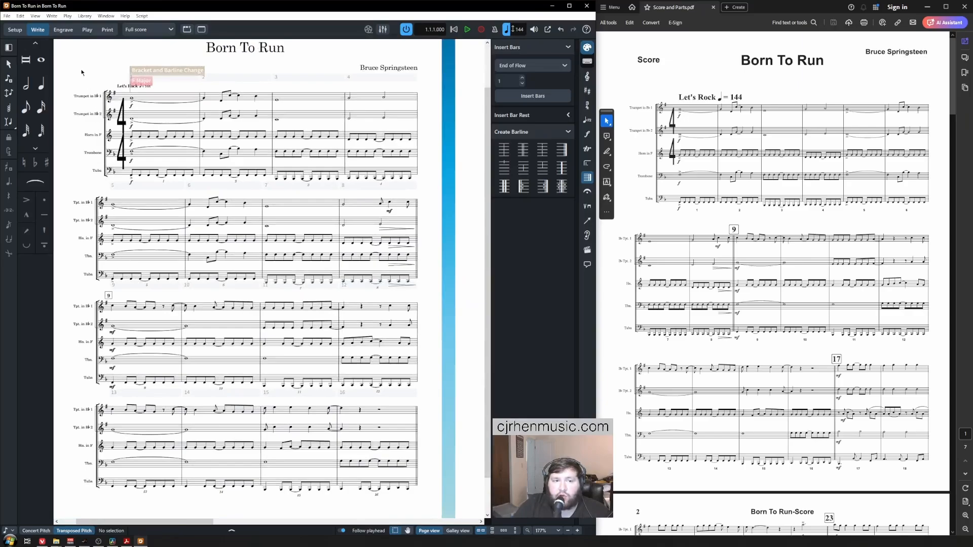
Step: In Engrave mode, start a new system at bar 7
left_click(63, 30)
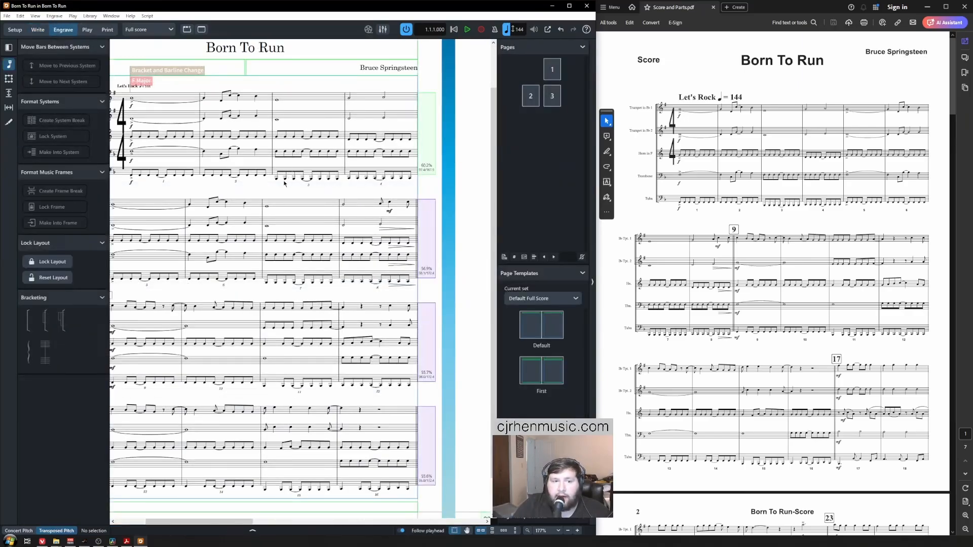
scroll(285, 184, "down", 1)
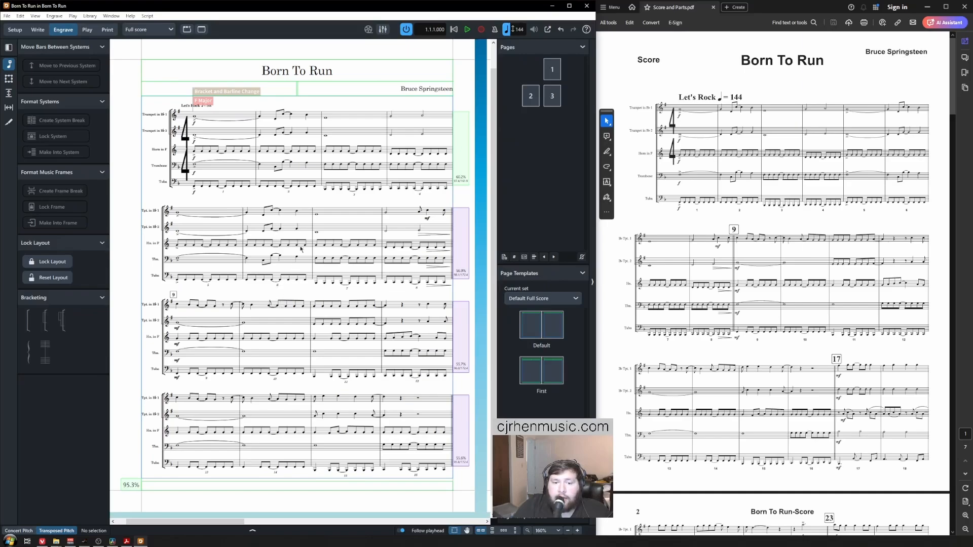
left_click(310, 221)
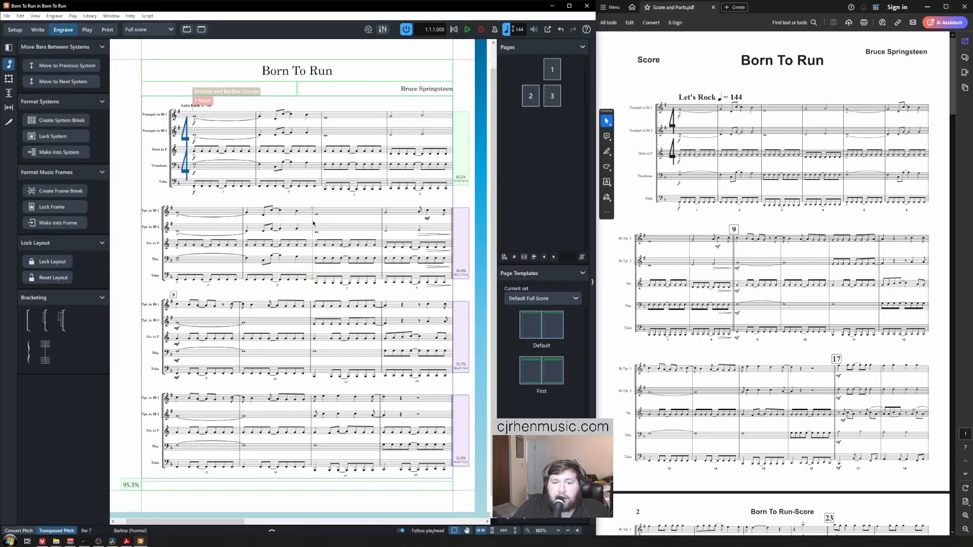
left_click(79, 123)
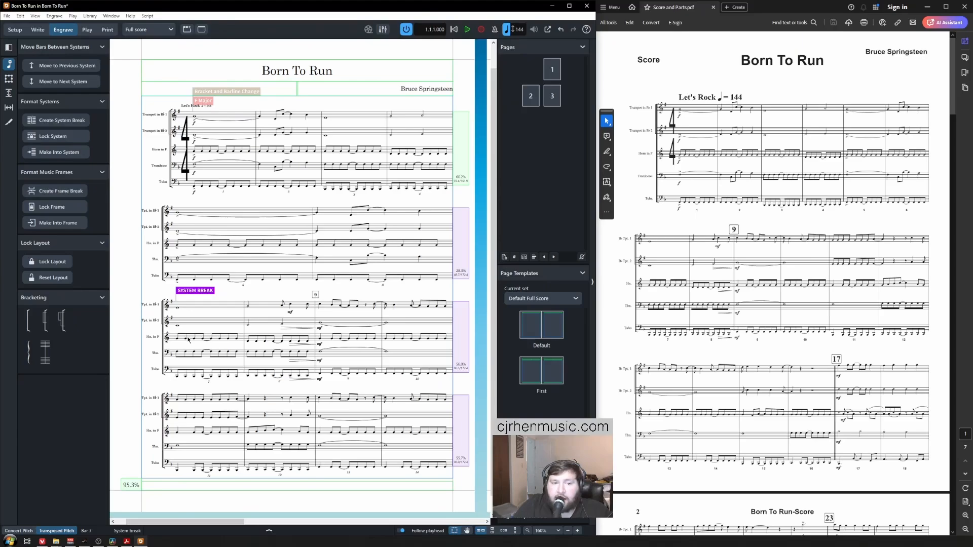
left_click(246, 235)
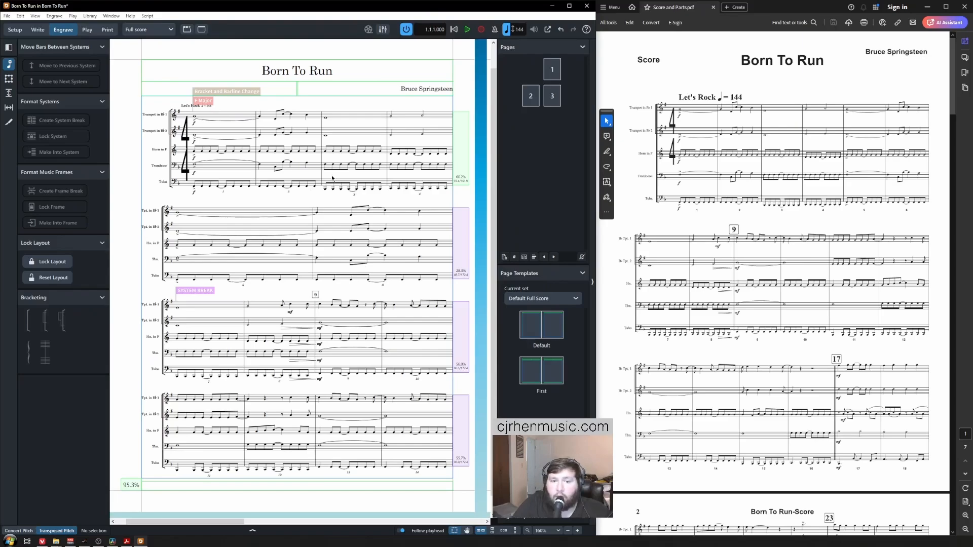
Step: Add a system break at the score's start, then select bar 13
left_click(452, 236)
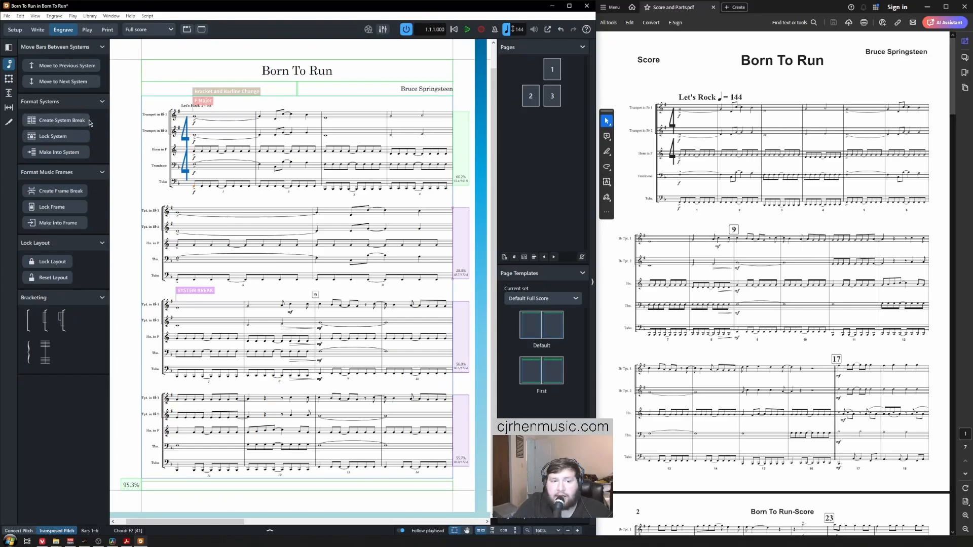
left_click(56, 152)
left_click(261, 204)
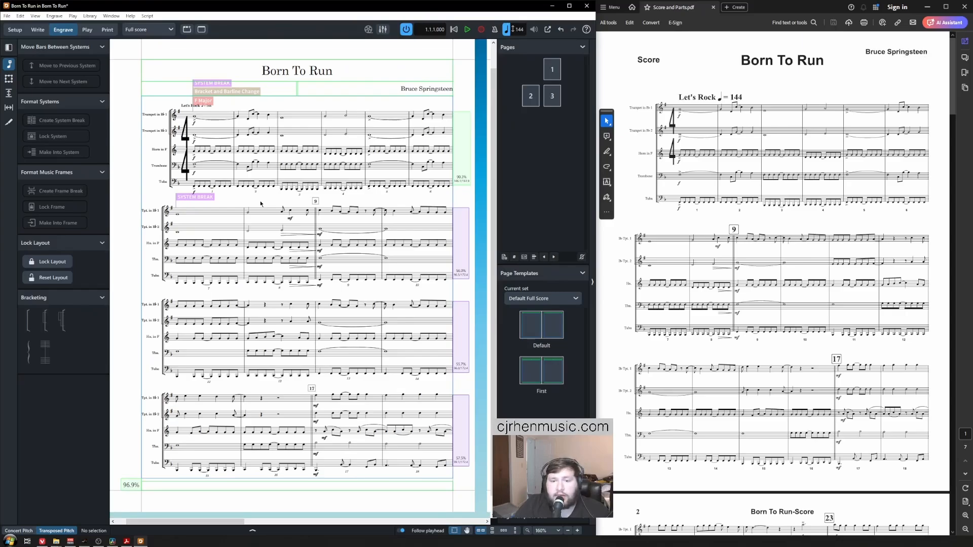
left_click(315, 322)
Step: Add system breaks at bars 13 and 19 with Shift+S
key("shift+s")
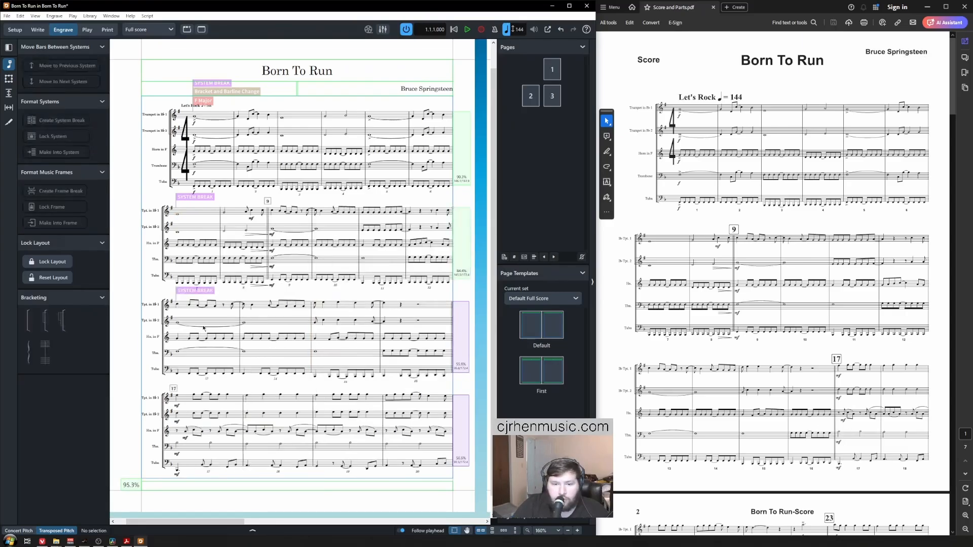
left_click(313, 411)
key("shift+s")
scroll(760, 304, "down", 4)
scroll(254, 283, "down", 3)
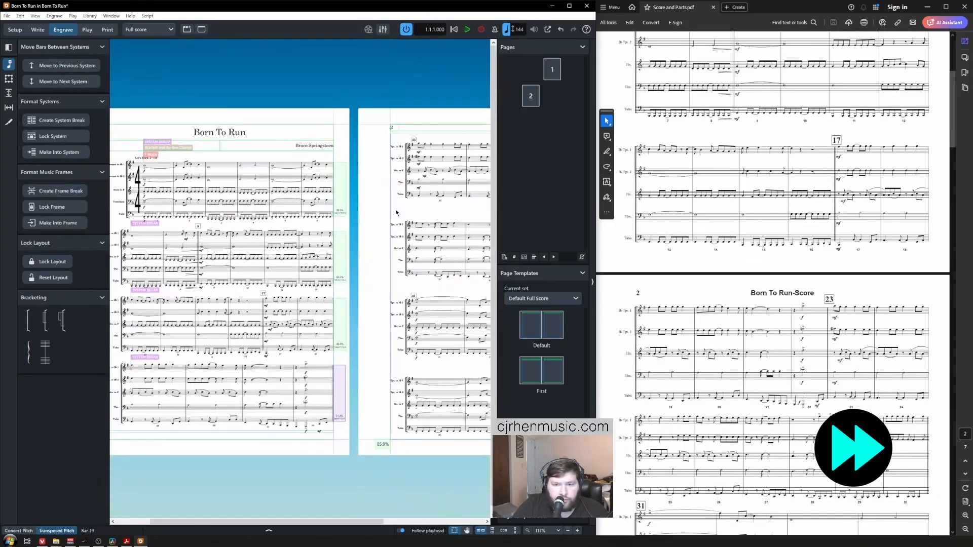
scroll(319, 127, "up", 5)
Step: Add system breaks at bars 25, 31 and 35
left_click(380, 127, "ctrl")
key("shift+s")
scroll(318, 202, "down", 3)
scroll(710, 324, "down", 3)
left_click(319, 201)
key("shift+s")
Step: Select the first trumpet note in bar 19
scroll(684, 326, "down", 4)
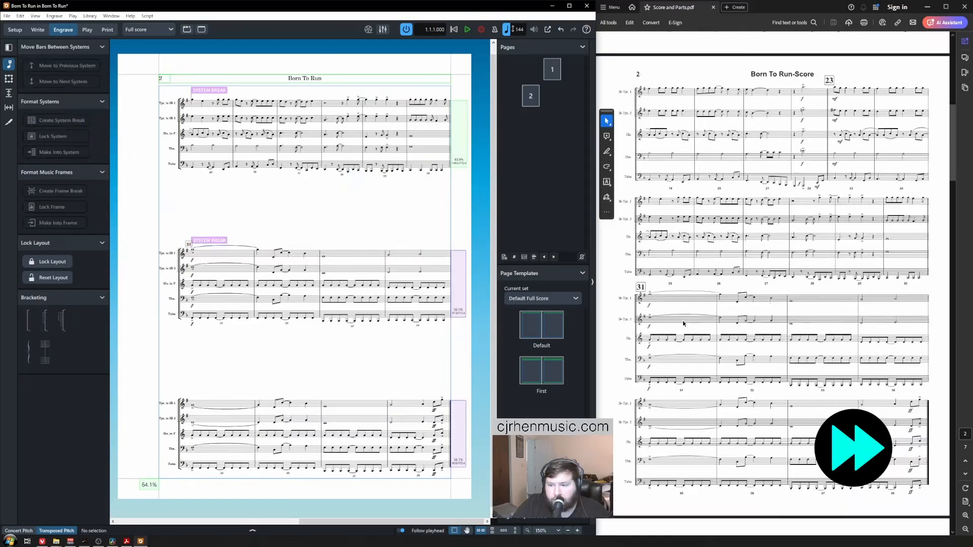
left_click(195, 409)
key("shift+s")
scroll(338, 374, "down", 2)
scroll(709, 249, "up", 10)
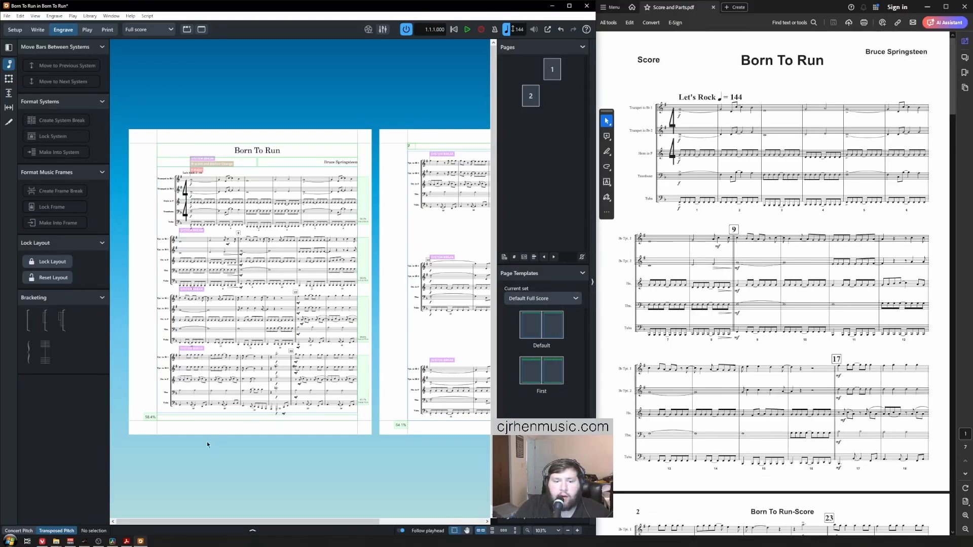
scroll(207, 445, "up", 10)
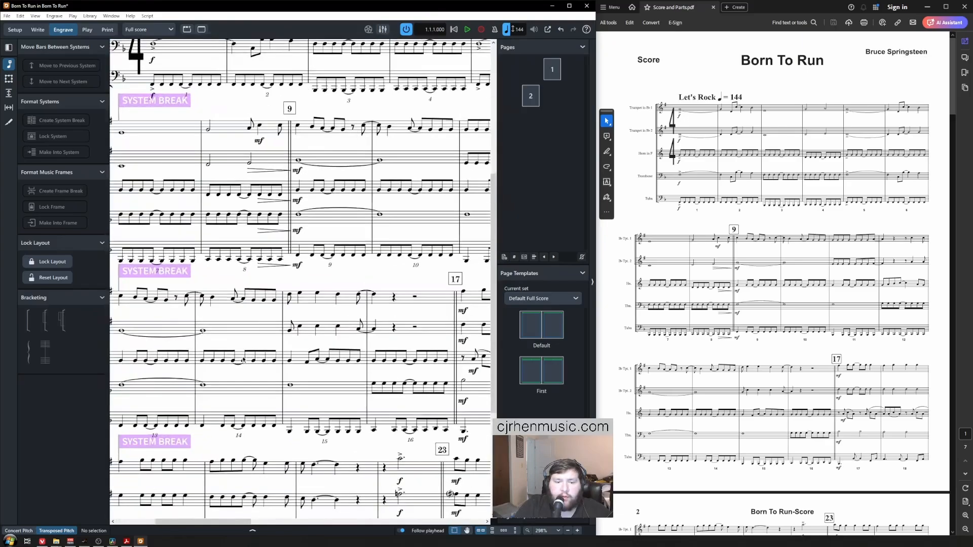
scroll(242, 360, "down", 3)
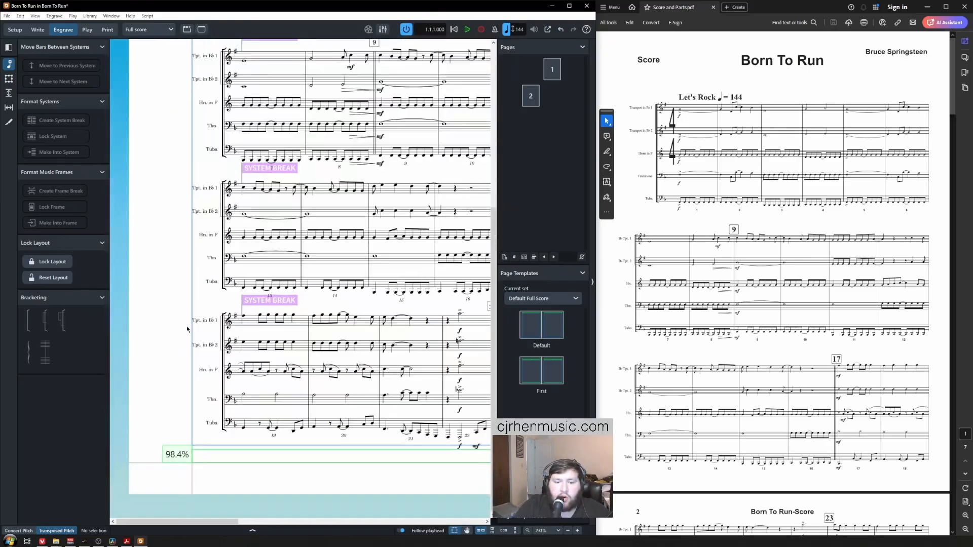
scroll(684, 405, "down", 7)
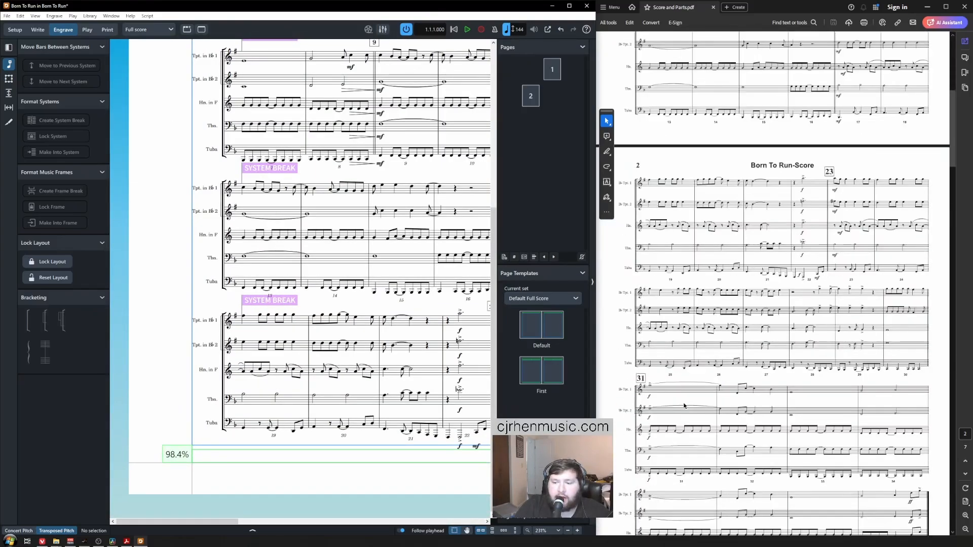
left_click(244, 318)
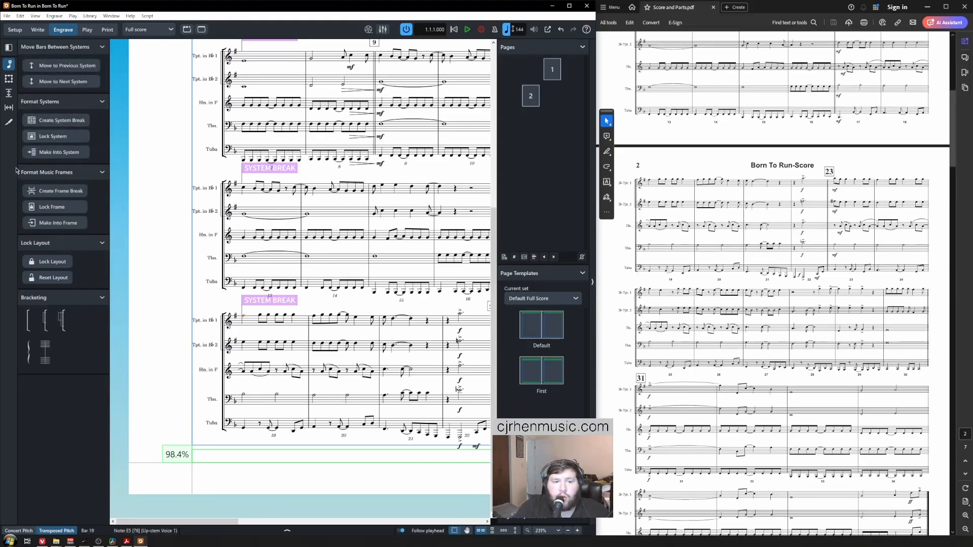
left_click(79, 192)
scroll(325, 285, "down", 6)
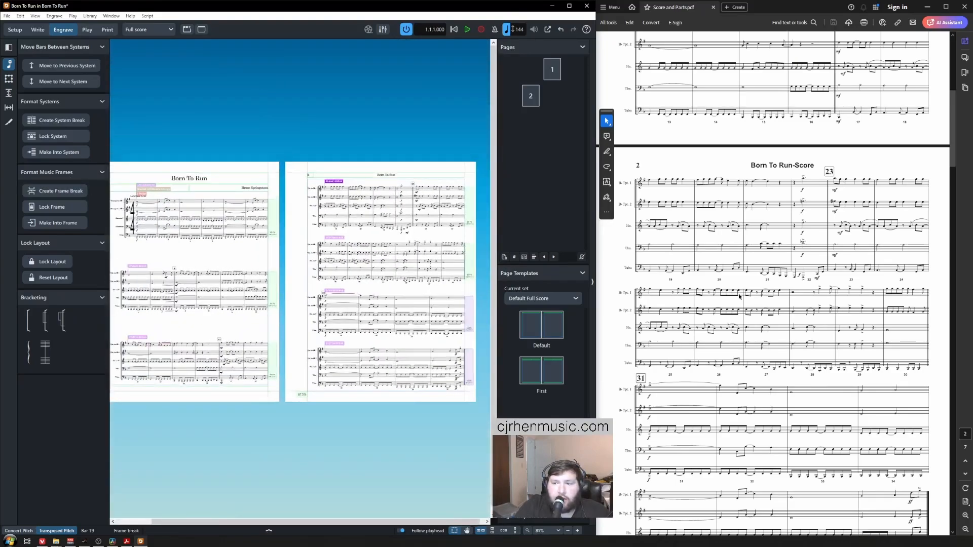
scroll(738, 294, "down", 5)
scroll(738, 296, "up", 15)
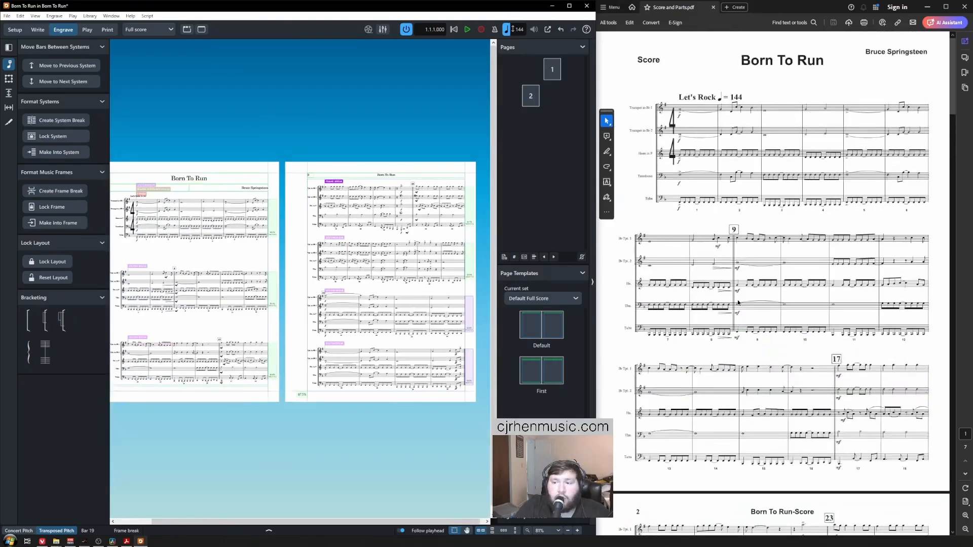
left_click(288, 230)
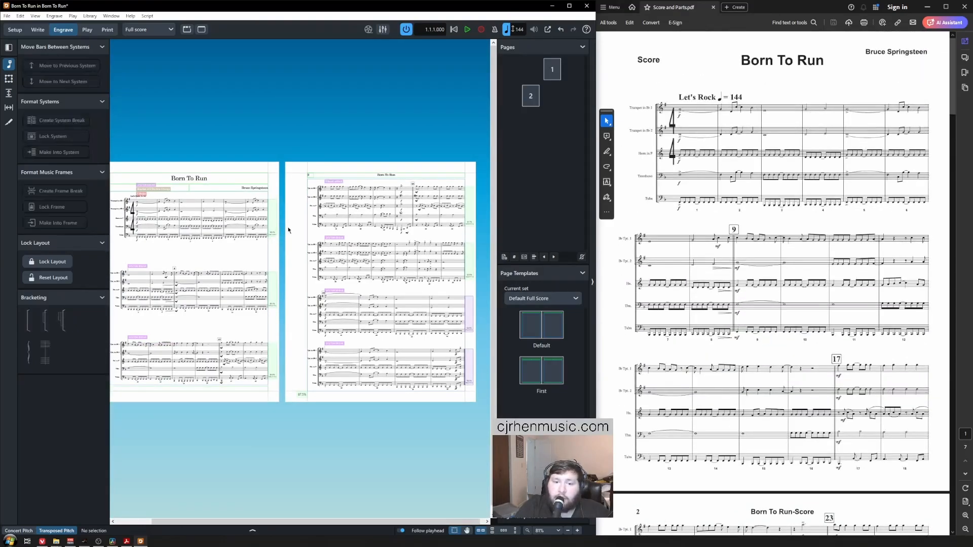
scroll(734, 289, "down", 8)
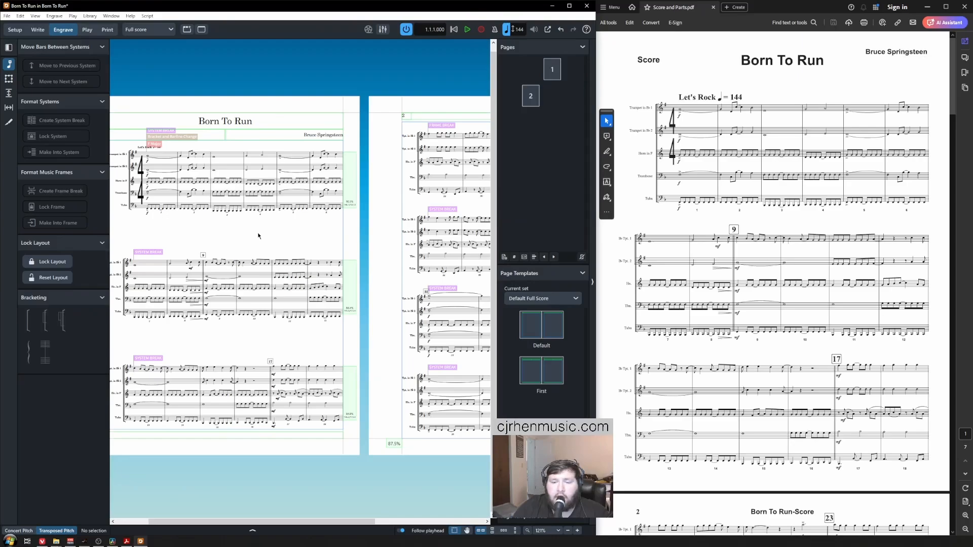
scroll(707, 296, "down", 6)
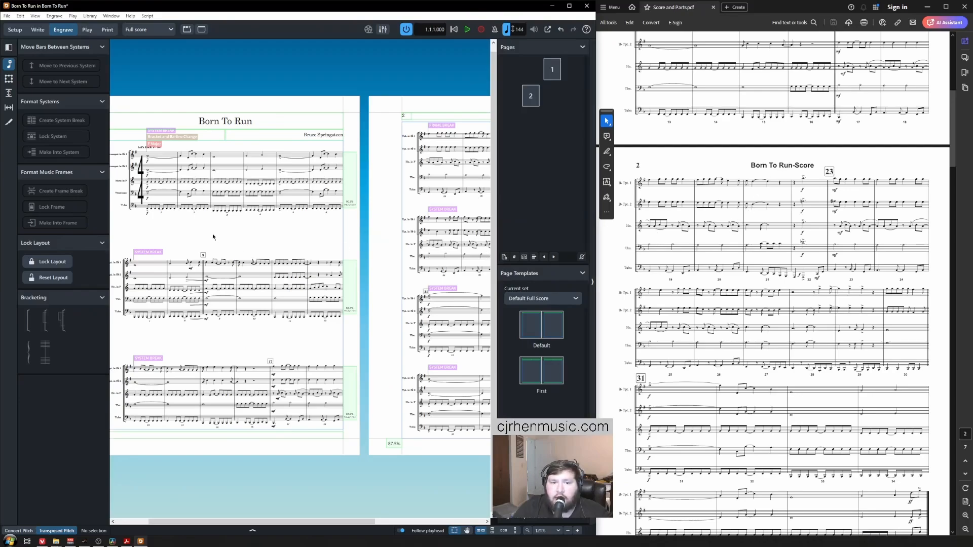
scroll(212, 233, "up", 1)
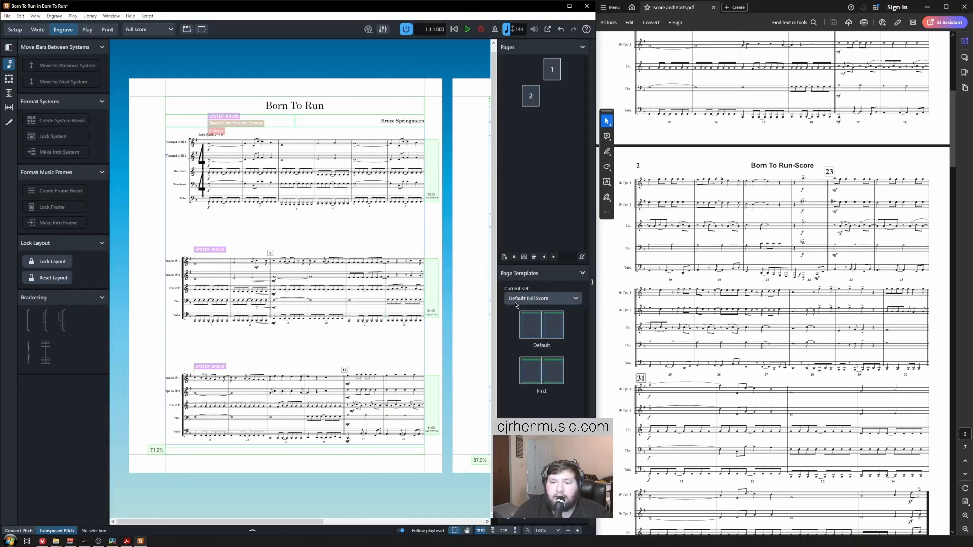
scroll(254, 220, "up", 1)
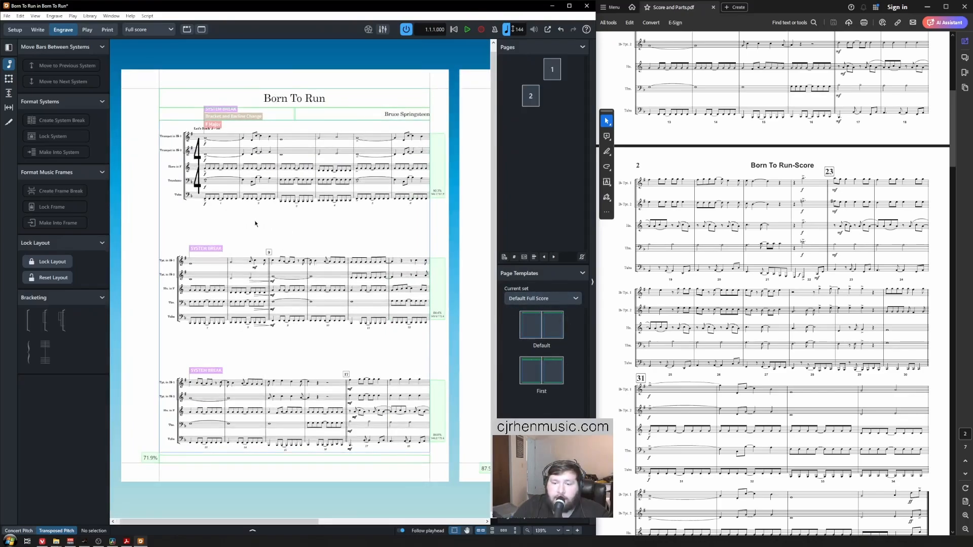
scroll(230, 234, "right", 5)
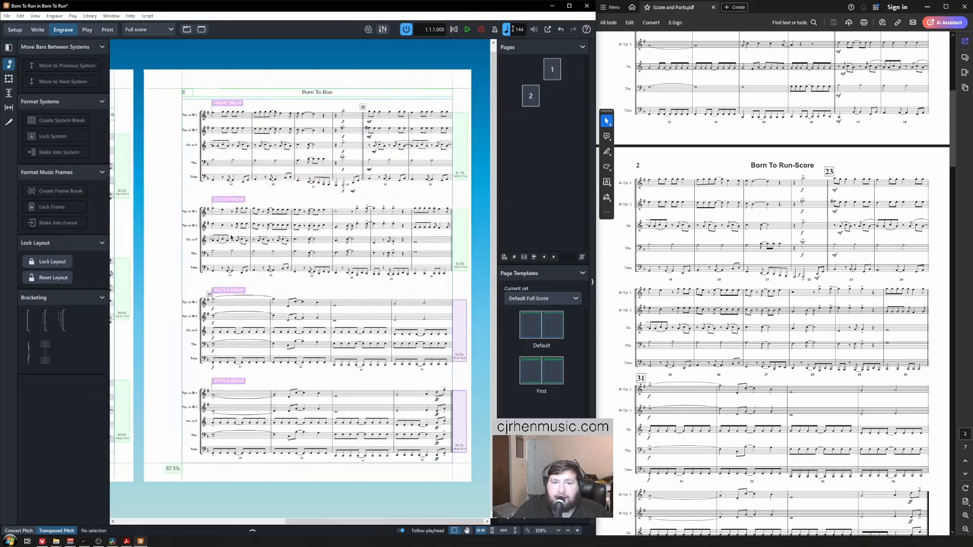
scroll(231, 236, "up", 1)
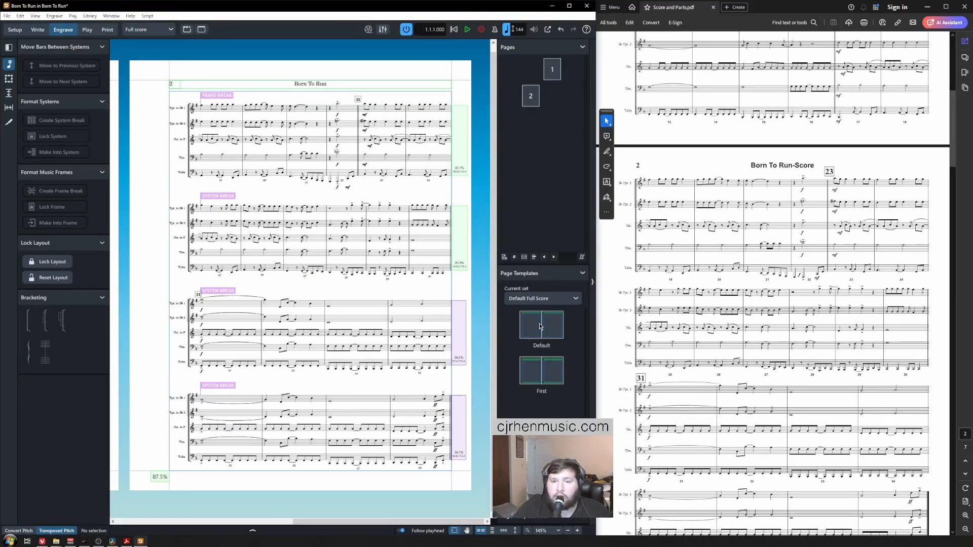
Step: Try the Default Part template set, then keep Default Full Score as the current set
left_click(546, 302)
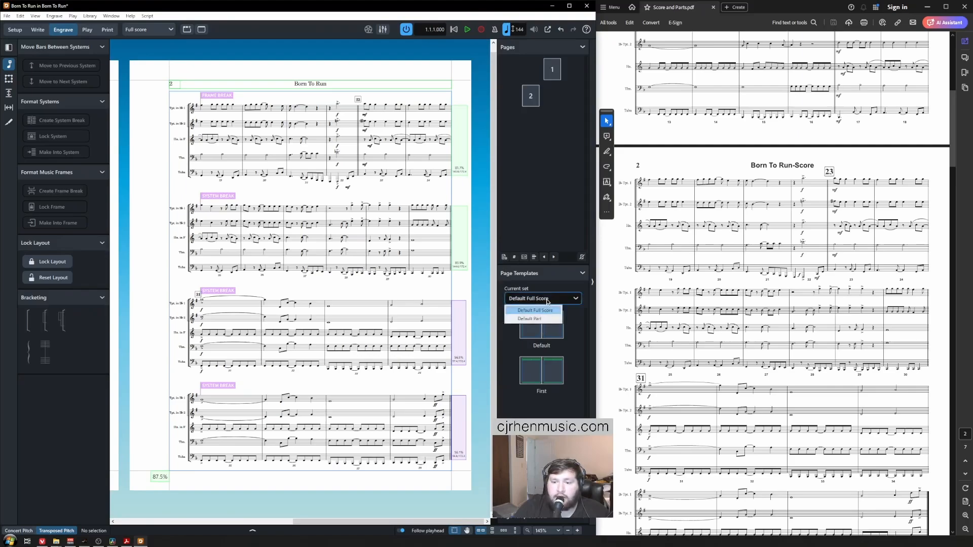
left_click(542, 319)
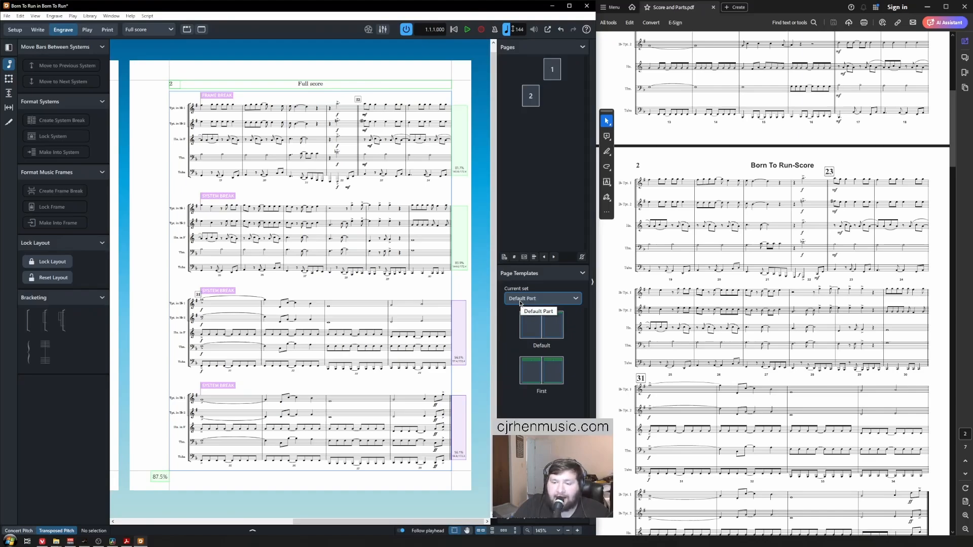
left_click(520, 303)
left_click(522, 310)
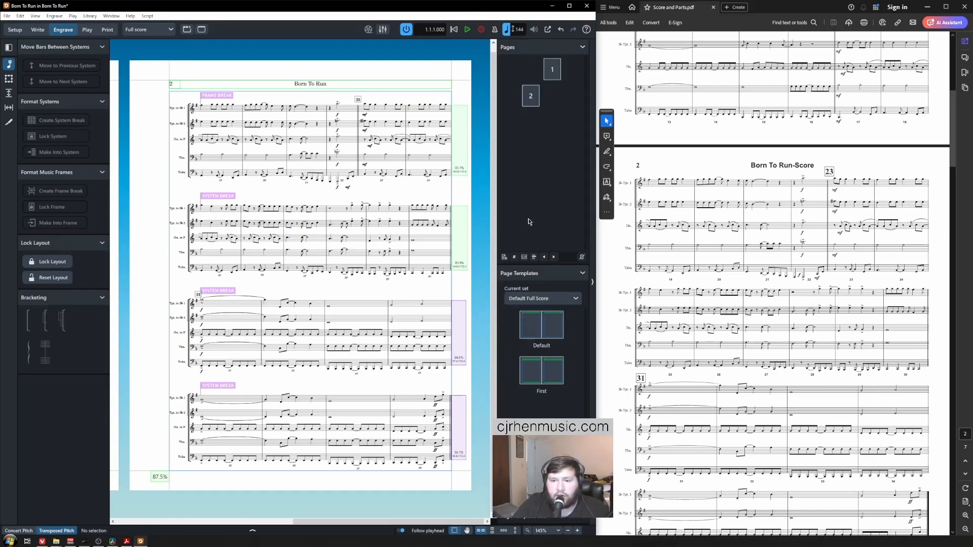
left_click(534, 300)
left_click(540, 309)
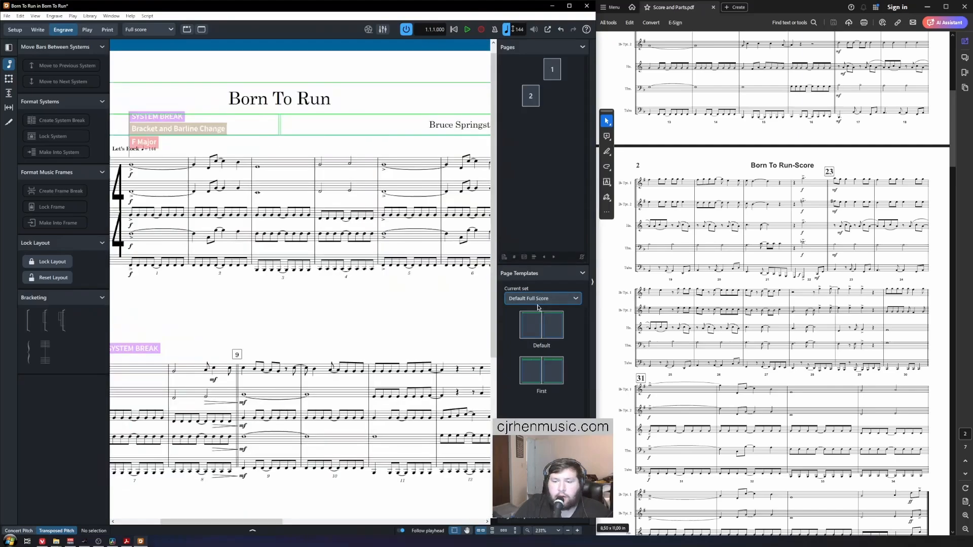
double_click(531, 327)
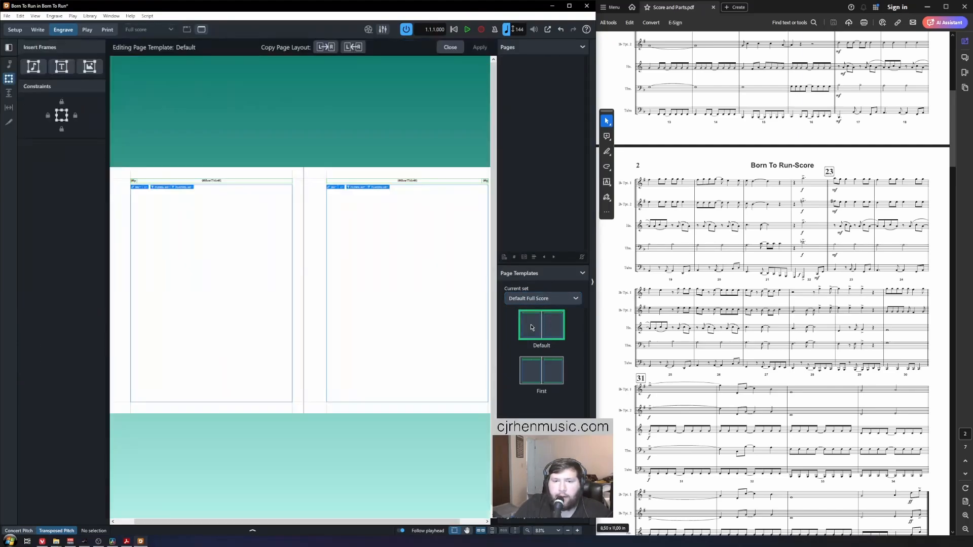
scroll(174, 167, "up", 8)
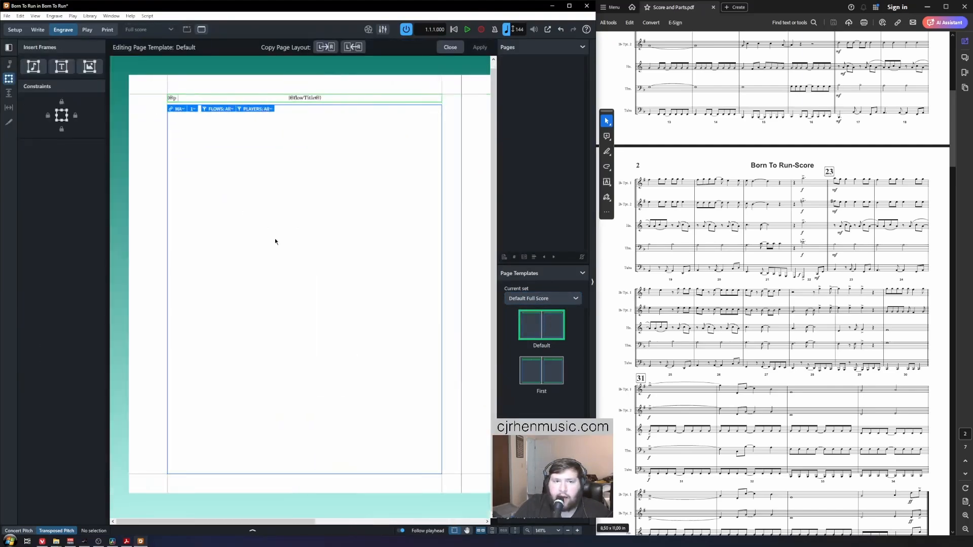
scroll(304, 112, "up", 4)
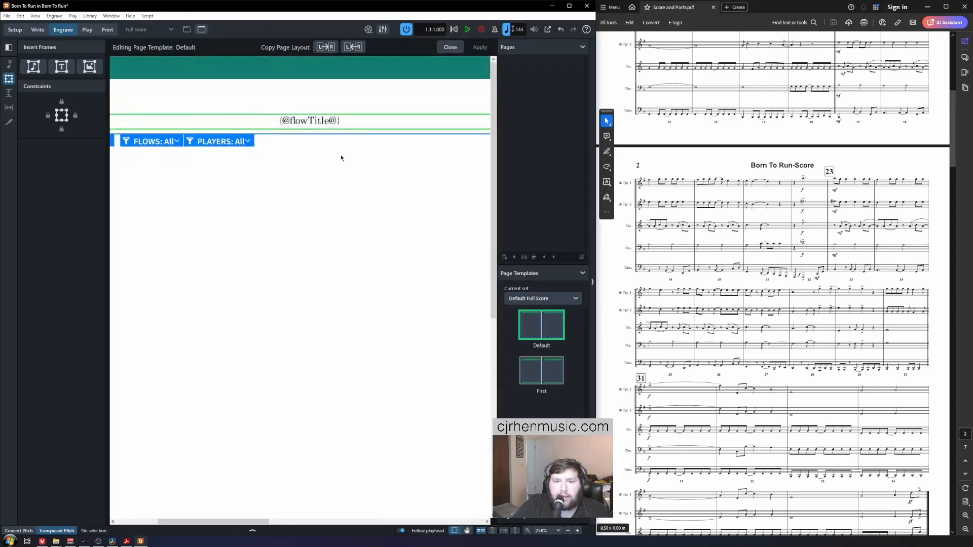
scroll(353, 114, "up", 2)
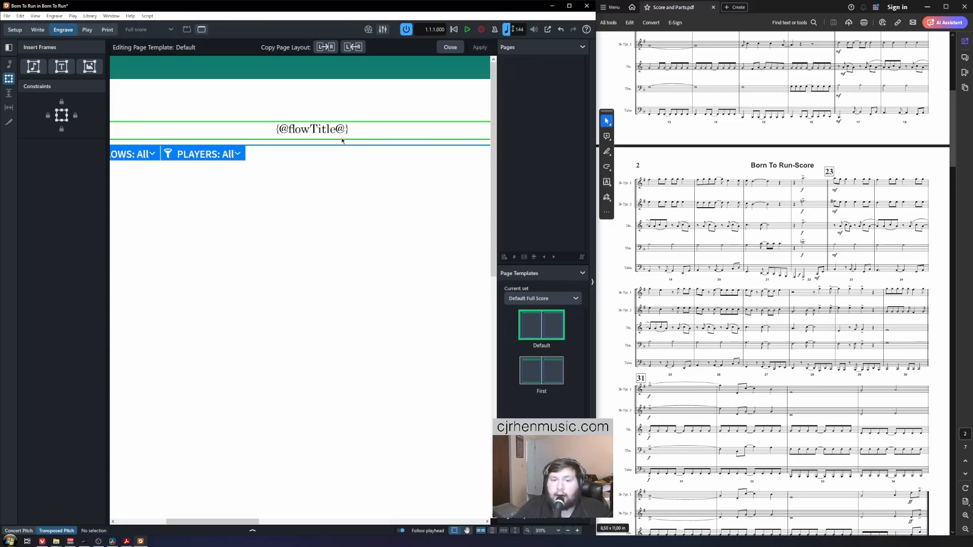
double_click(348, 131)
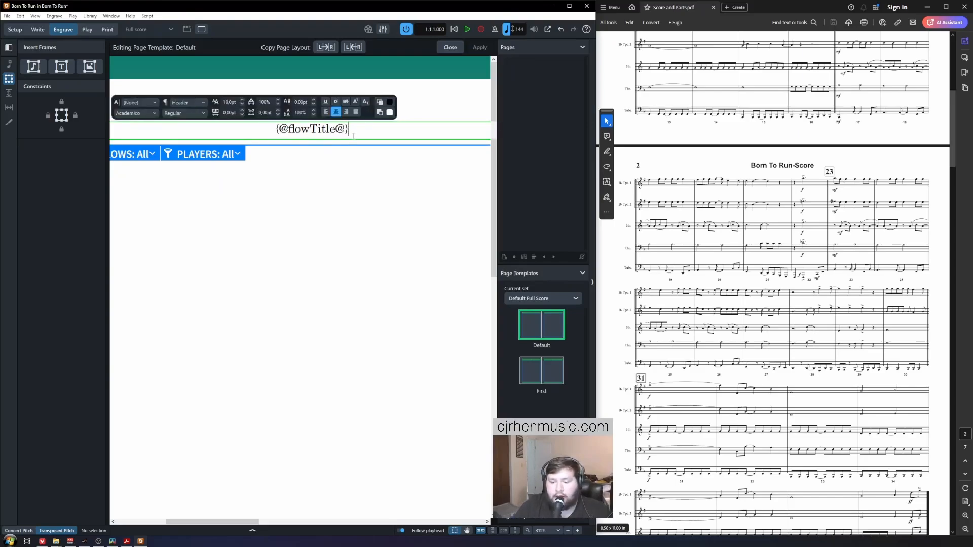
type("-")
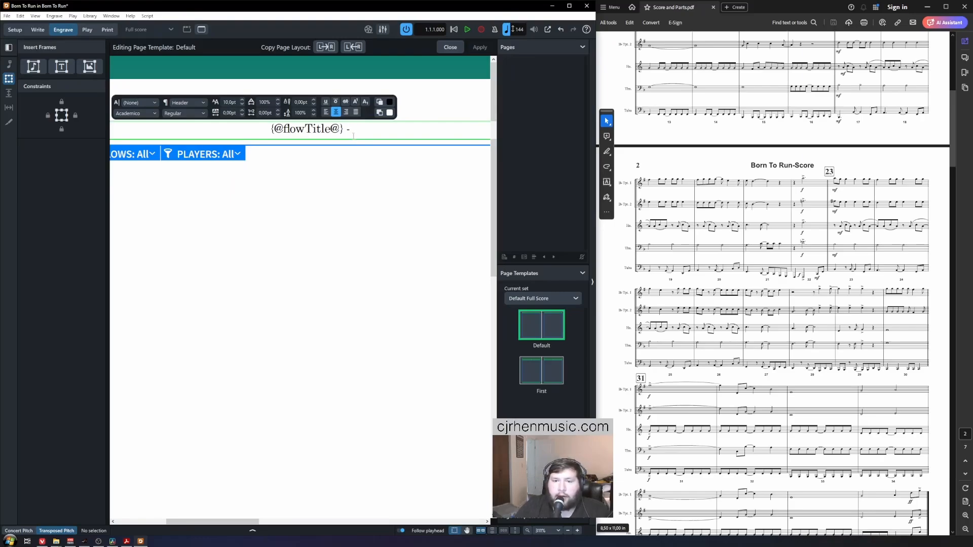
type("{@")
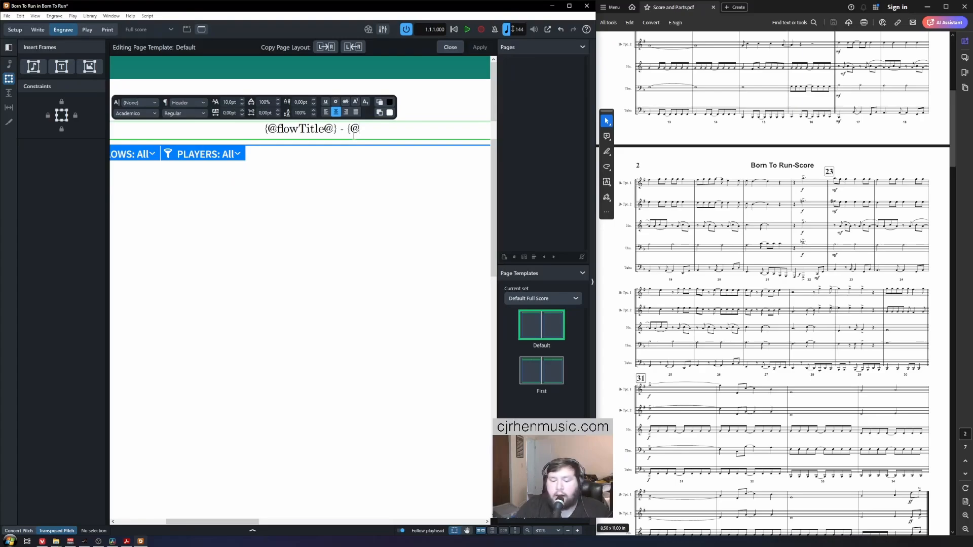
type("layoutname")
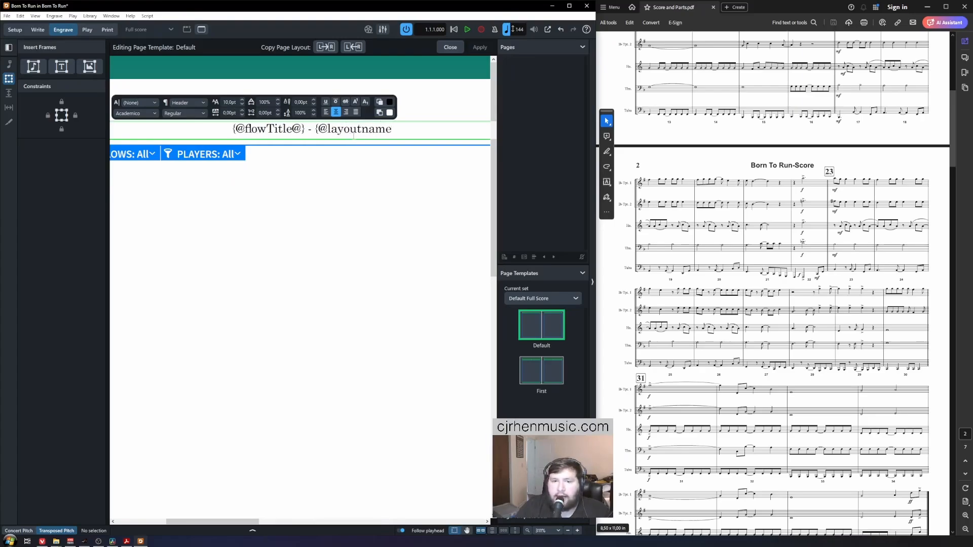
type("@}")
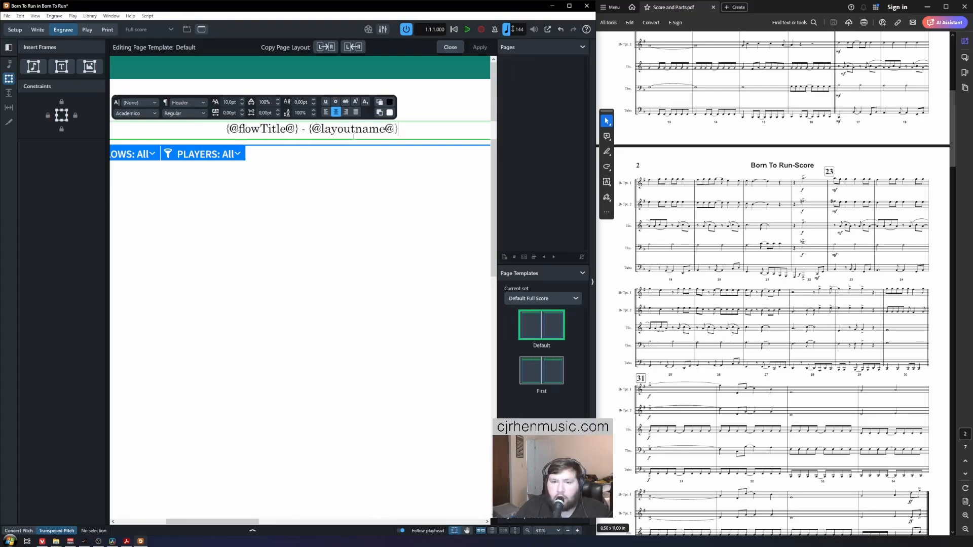
left_click(293, 190)
scroll(289, 147, "down", 3)
scroll(285, 136, "left", 3)
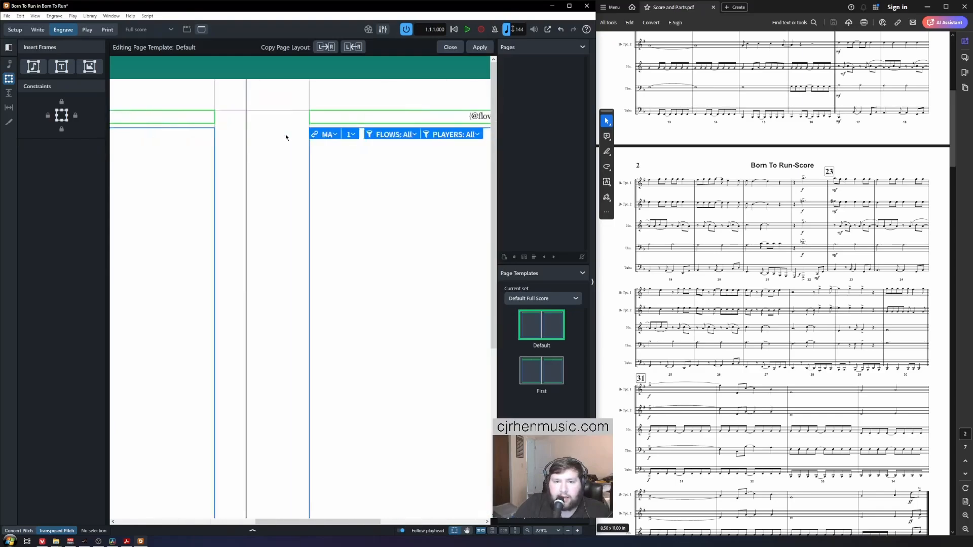
scroll(285, 136, "right", 4)
scroll(285, 135, "left", 2)
scroll(375, 152, "down", 1)
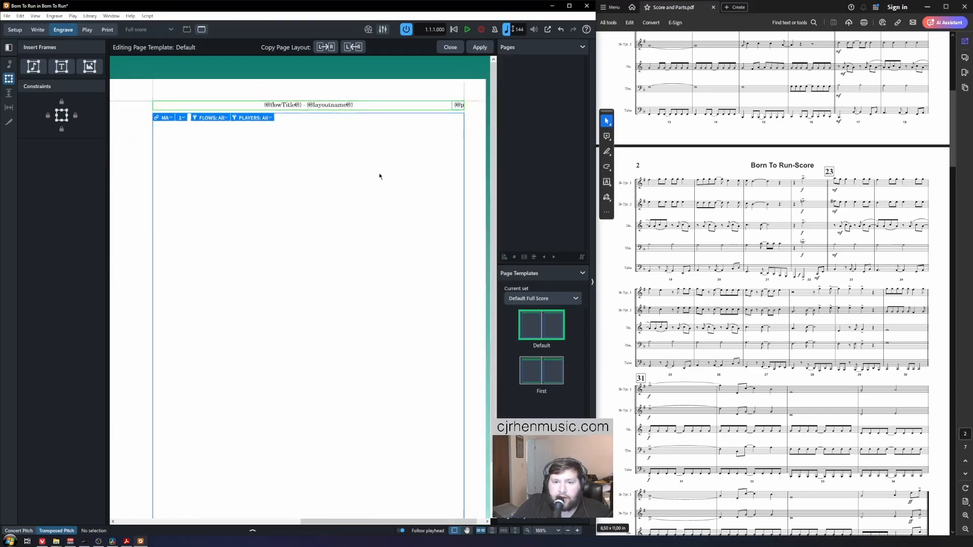
scroll(379, 175, "left", 5)
scroll(243, 178, "down", 1)
scroll(358, 178, "down", 2)
scroll(400, 175, "left", 3)
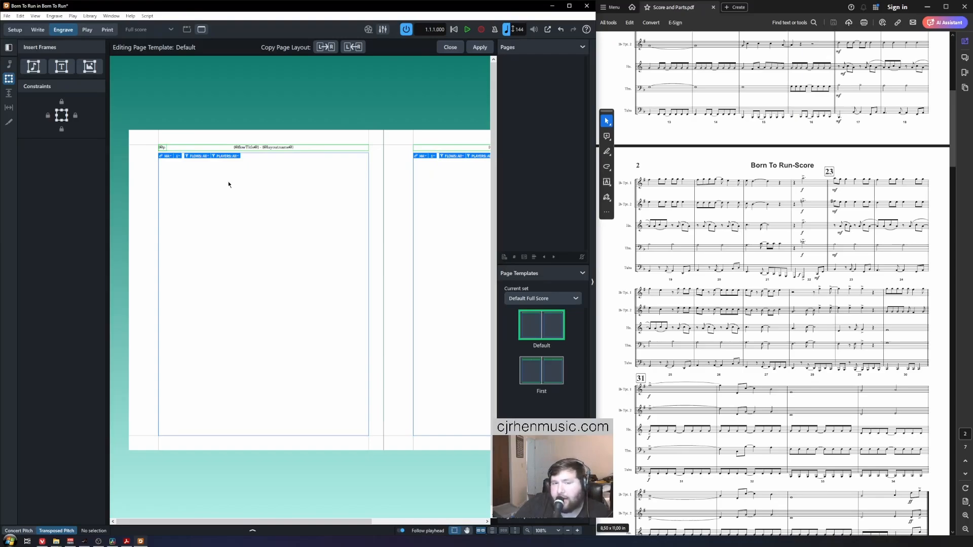
scroll(228, 184, "right", 4)
scroll(321, 179, "up", 1)
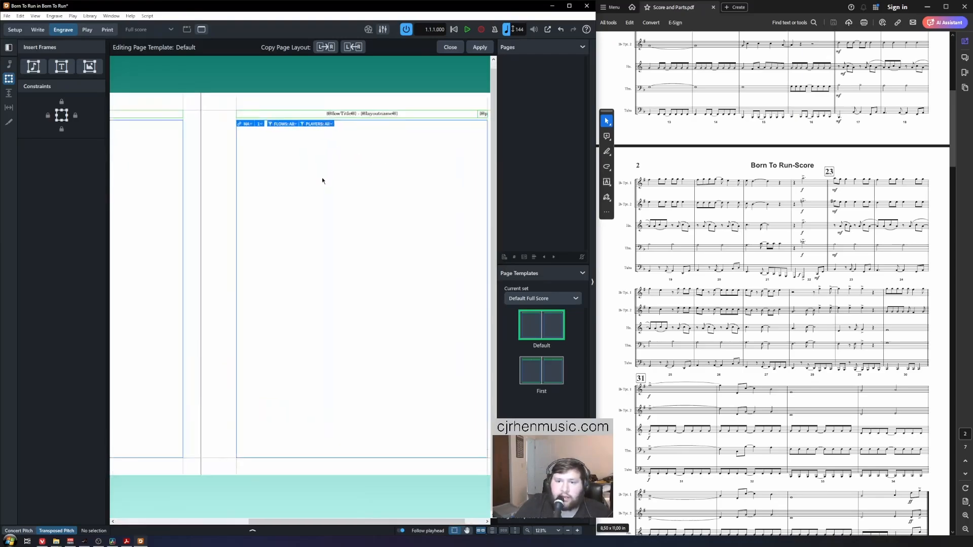
scroll(322, 179, "down", 1)
scroll(336, 184, "left", 3)
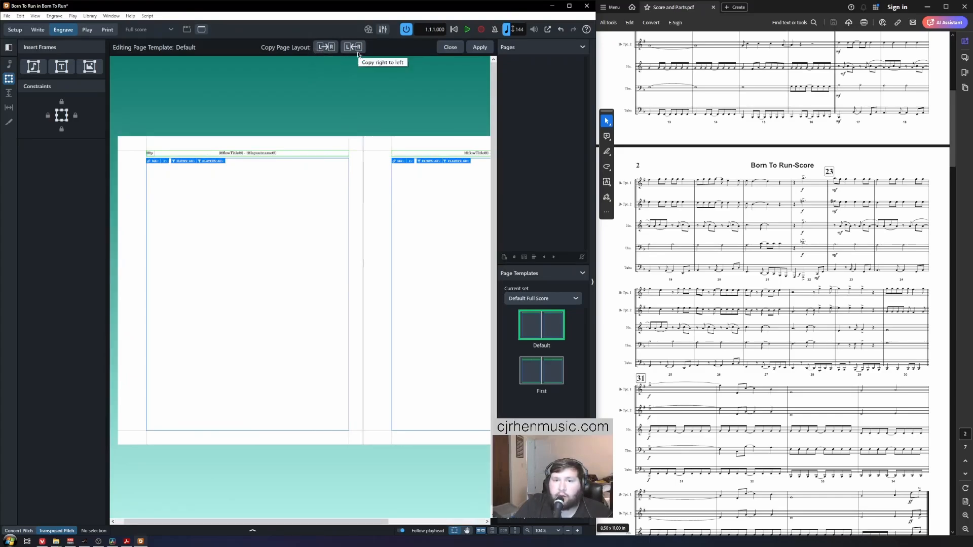
scroll(261, 192, "down", 1)
scroll(256, 193, "right", 3)
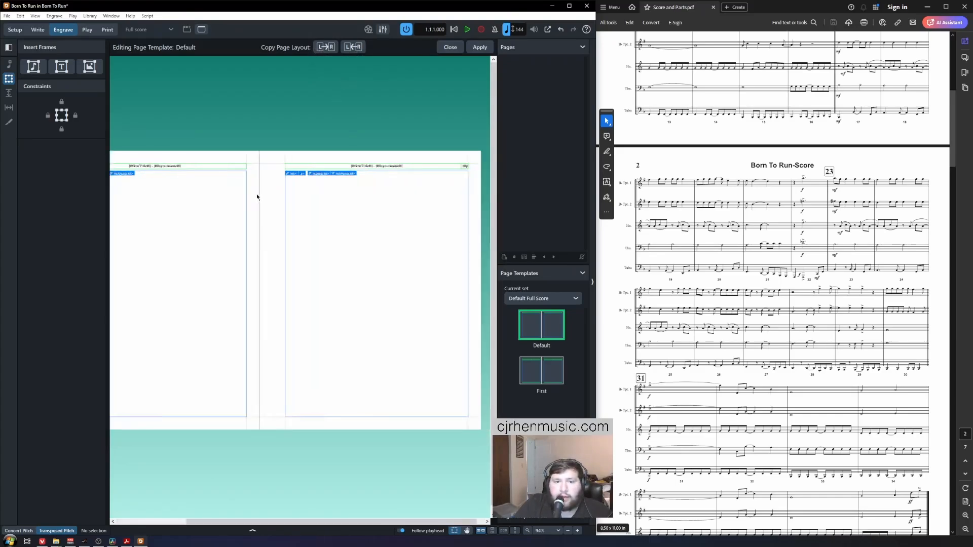
scroll(256, 193, "left", 3)
scroll(213, 202, "up", 2)
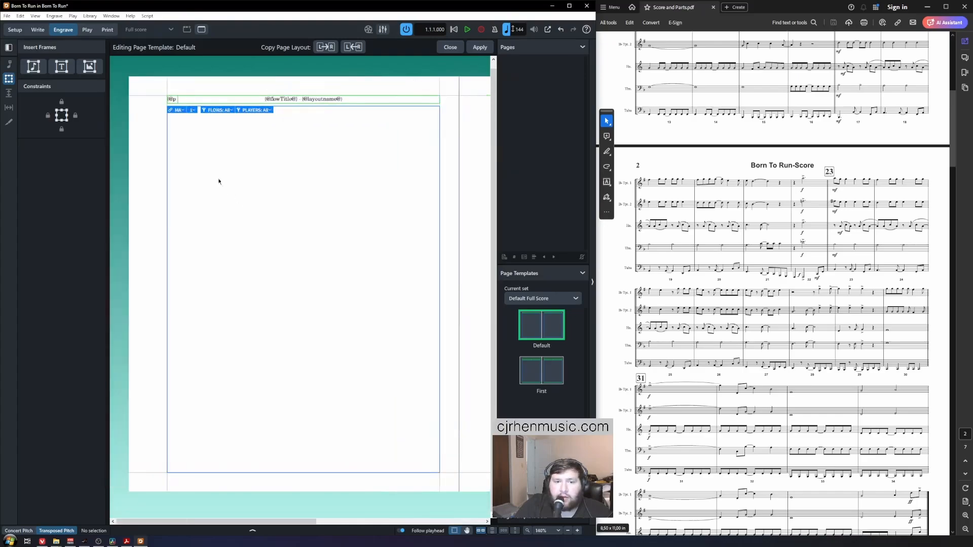
scroll(258, 189, "right", 4)
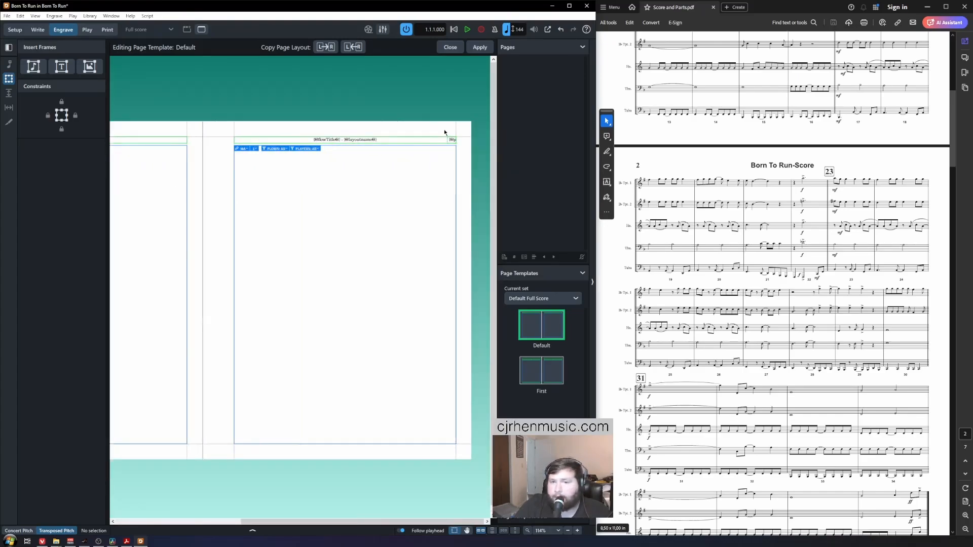
left_click(479, 51)
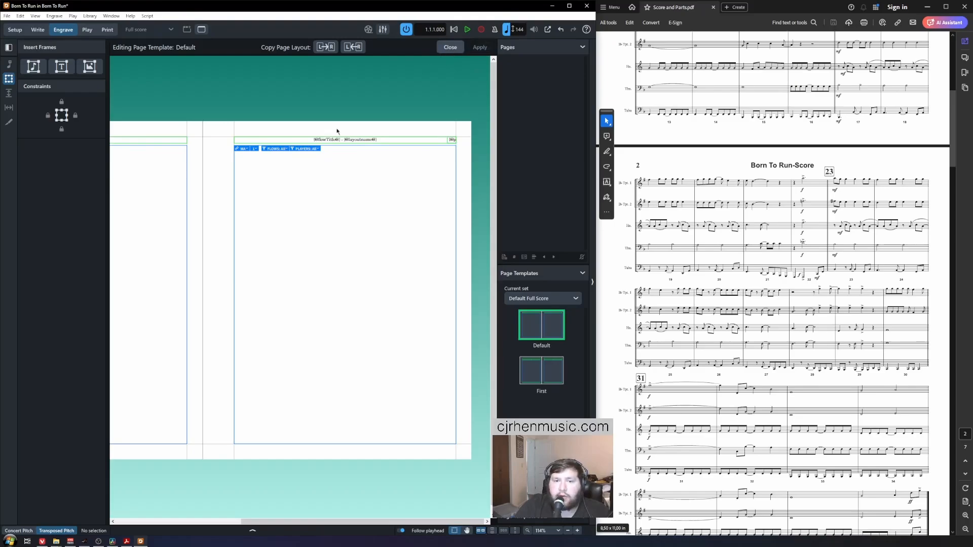
scroll(337, 173, "up", 4)
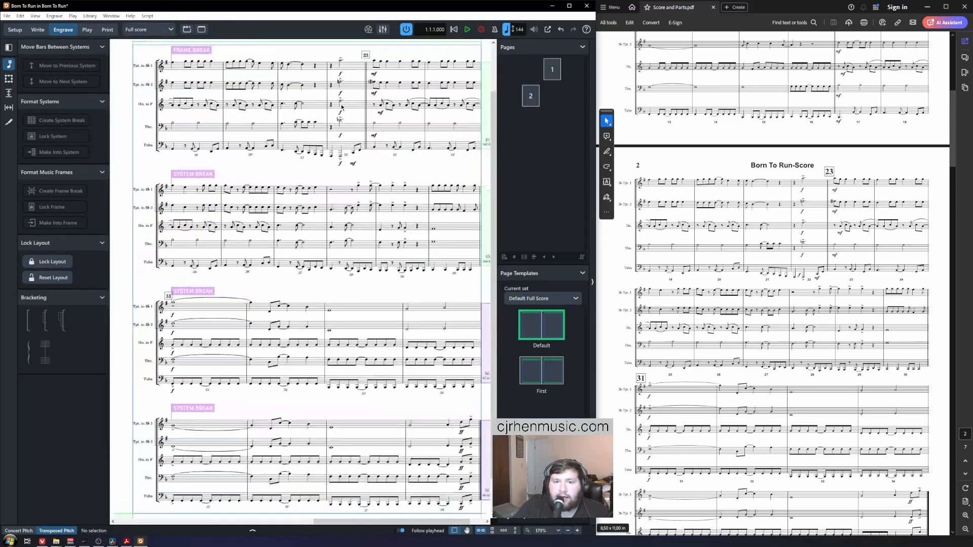
scroll(296, 76, "up", 1)
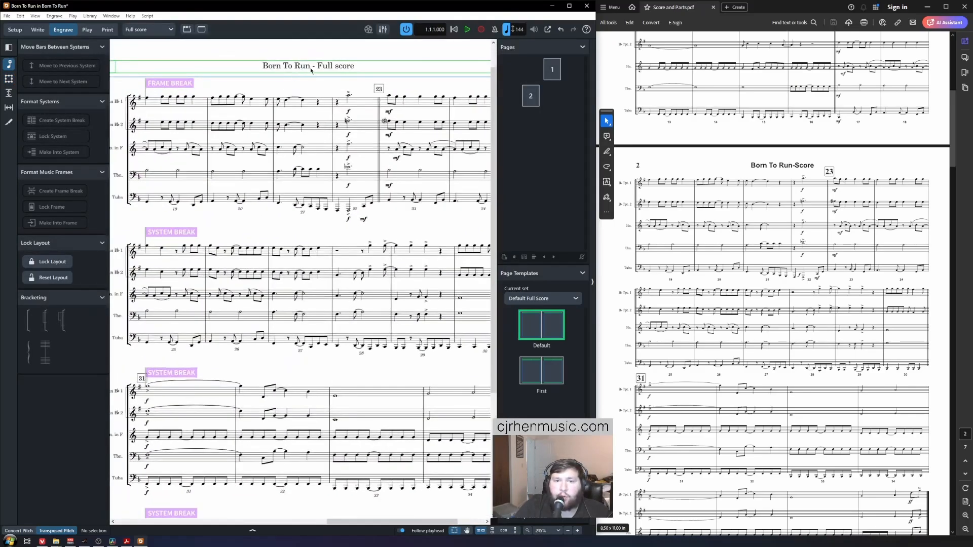
scroll(435, 166, "down", 1)
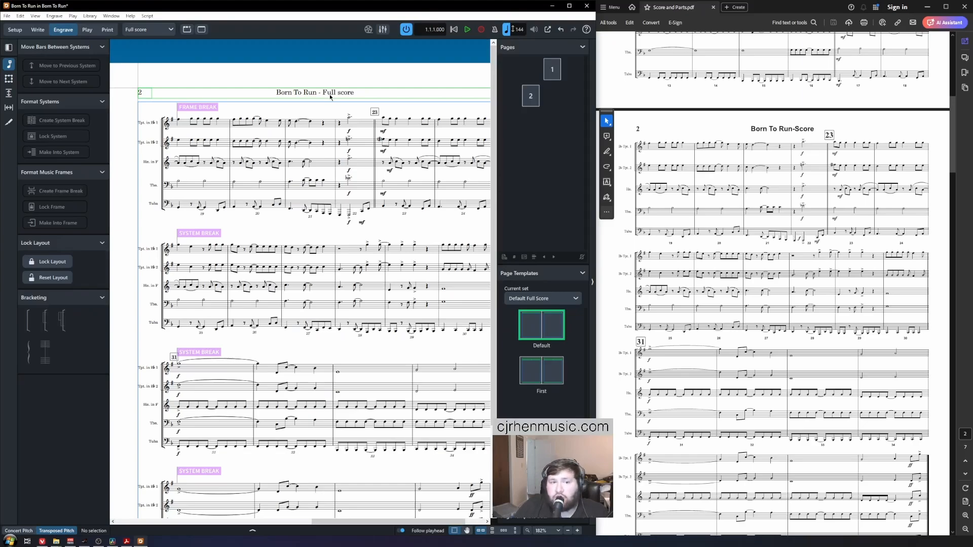
Step: In Setup mode, rename the Full score layout to 'Score'
left_click(16, 31)
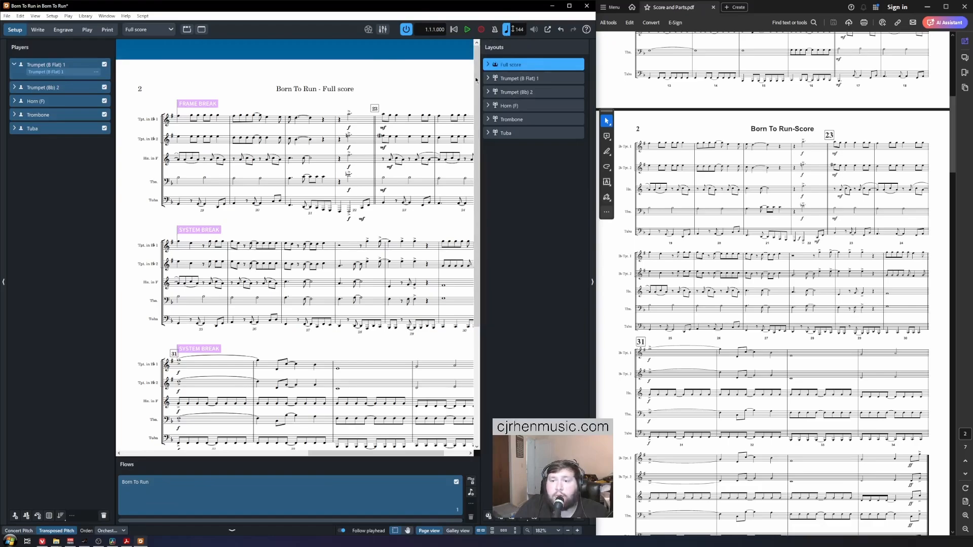
left_click(590, 284)
left_click(593, 286)
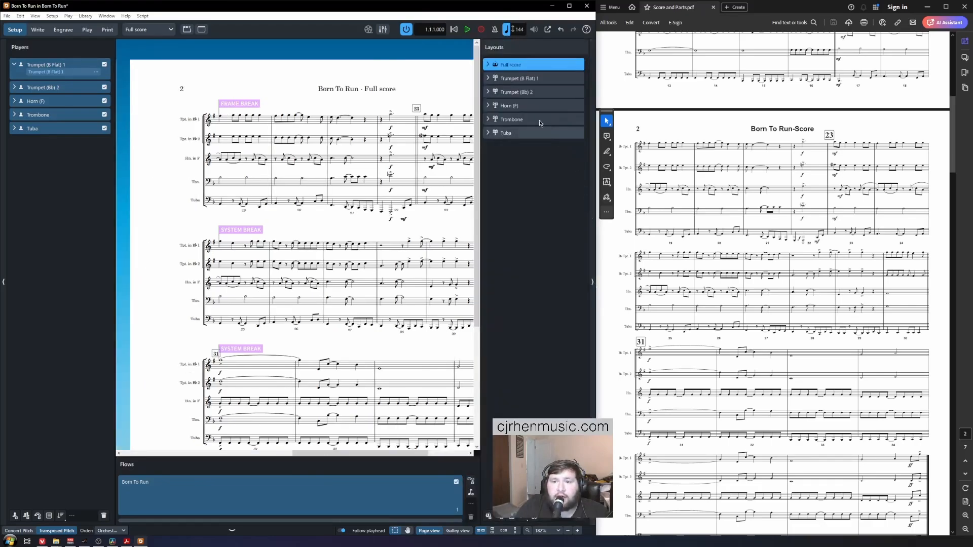
right_click(514, 68)
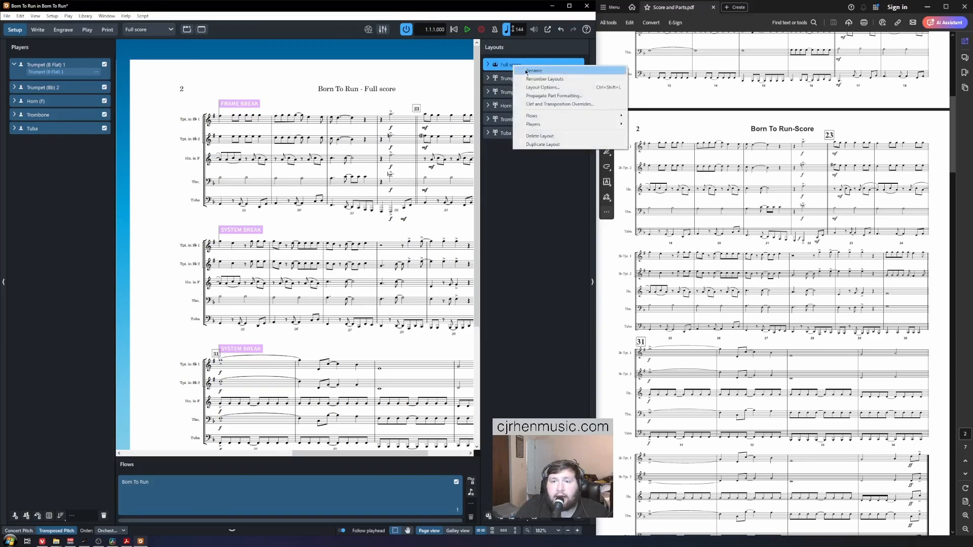
left_click(525, 71)
type("Score")
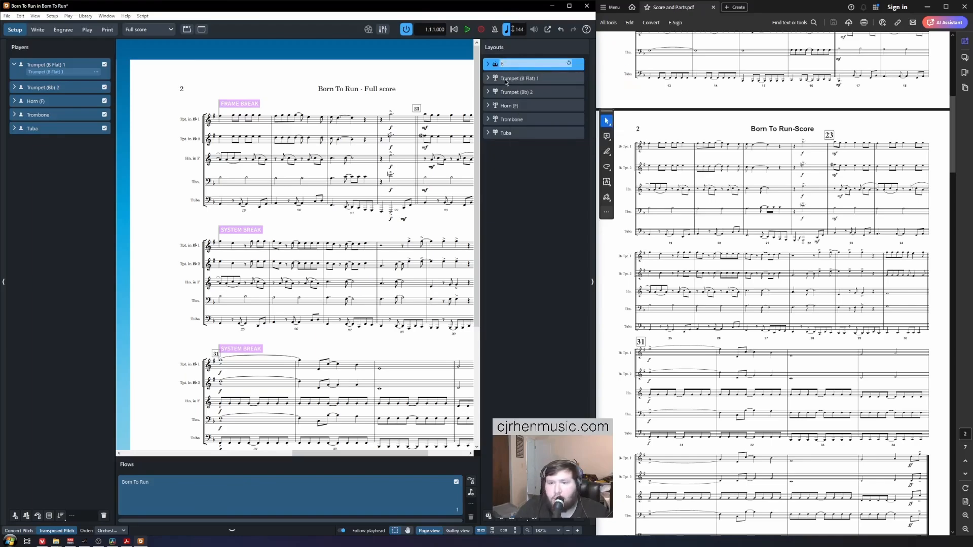
key("Return")
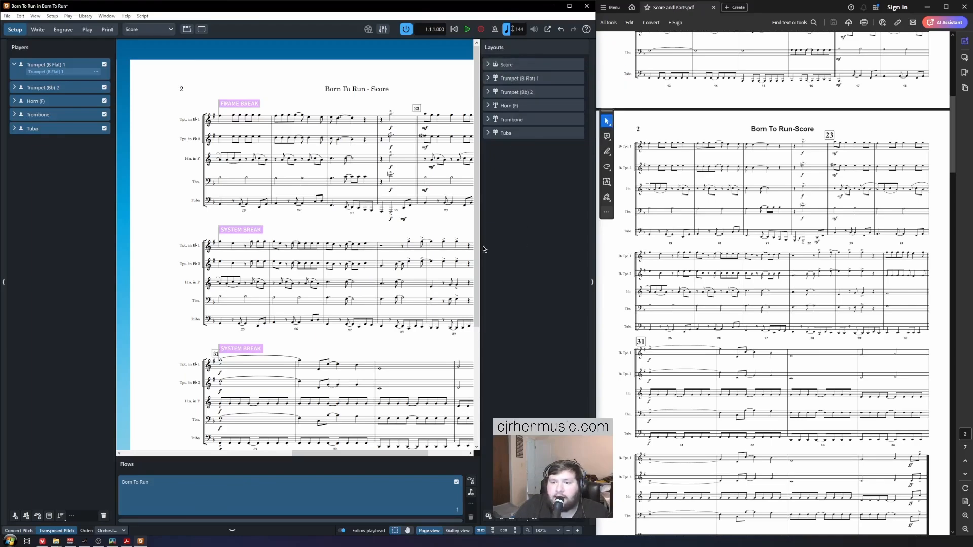
scroll(302, 89, "right", 1)
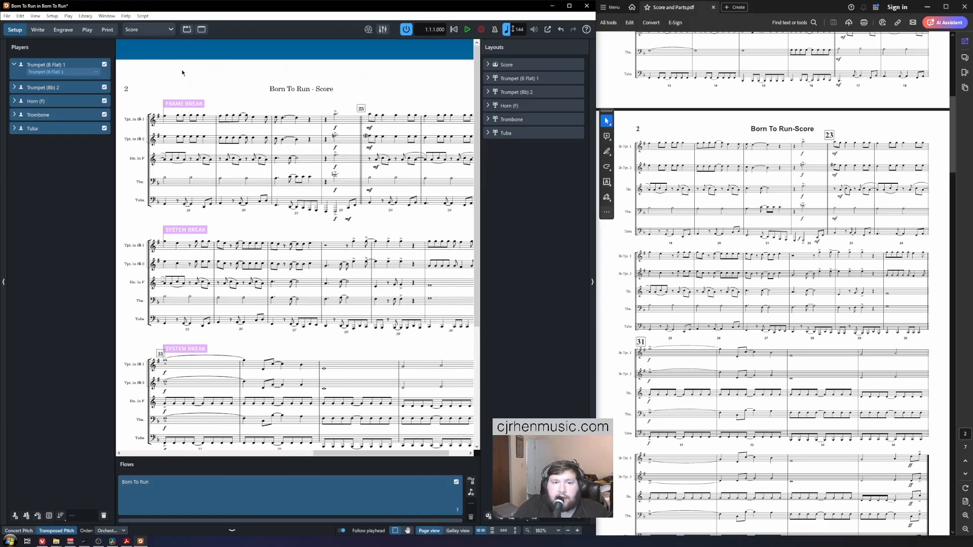
Step: Return to Engrave mode and save the project
left_click(65, 32)
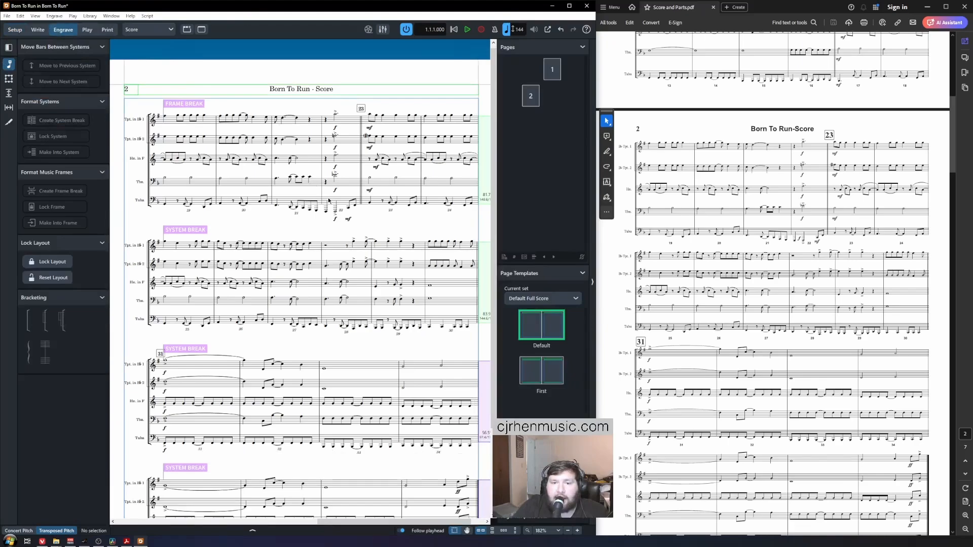
scroll(328, 200, "right", 1)
scroll(328, 200, "left", 15)
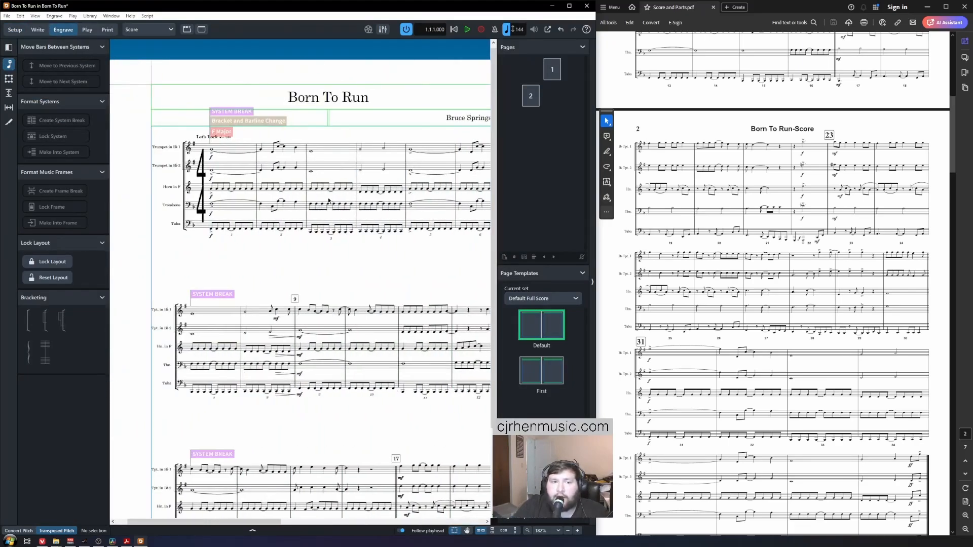
key("ctrl+s")
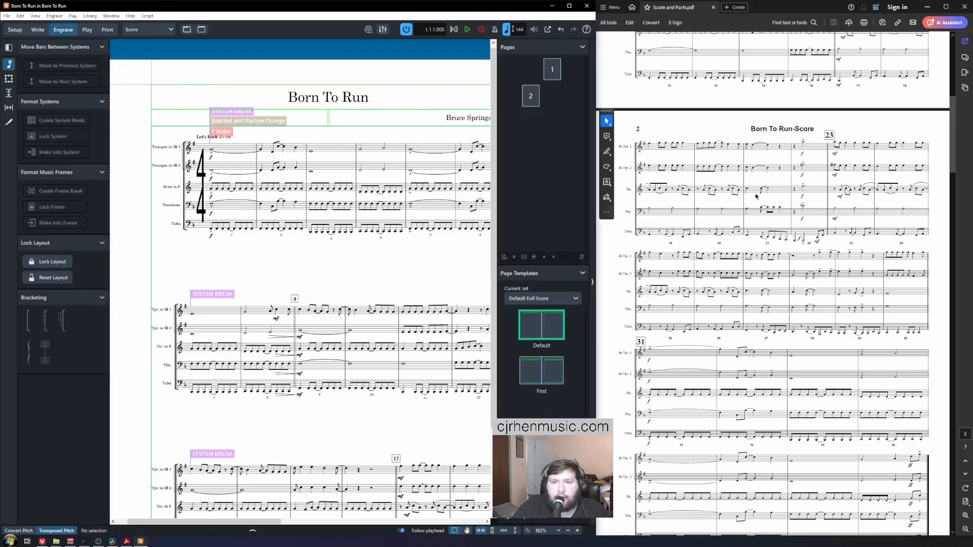
Step: Compare the score pages against page one of the reference PDF
scroll(709, 198, "up", 8)
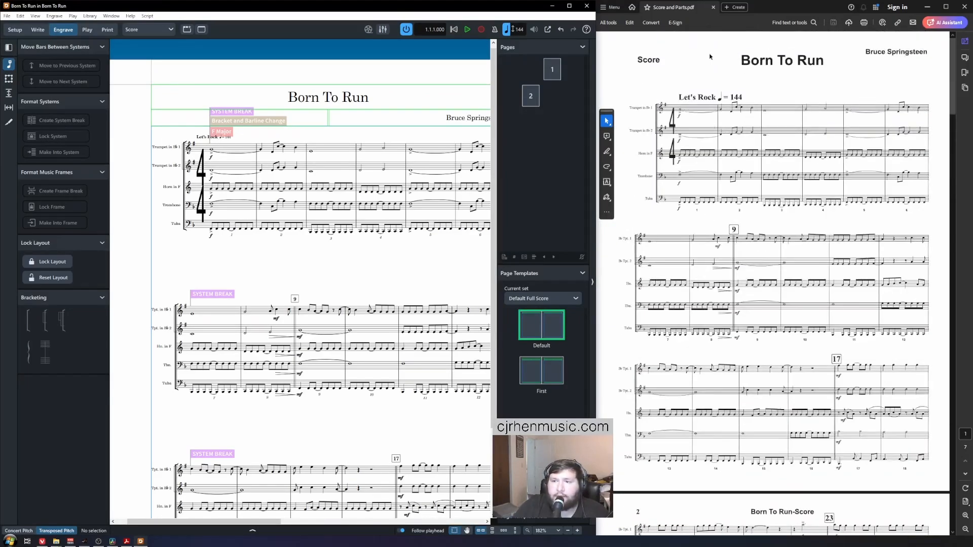
left_click(629, 76)
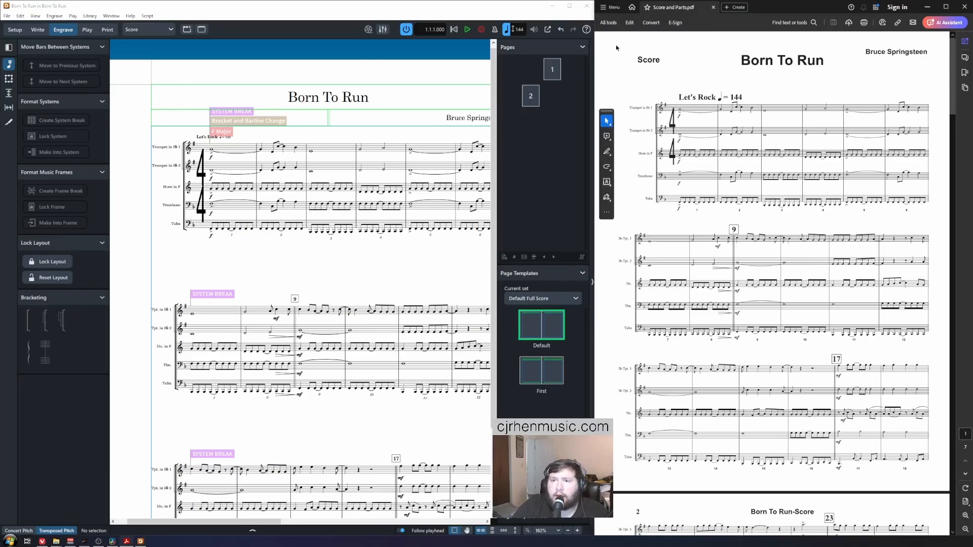
scroll(270, 211, "down", 3)
left_click(259, 237)
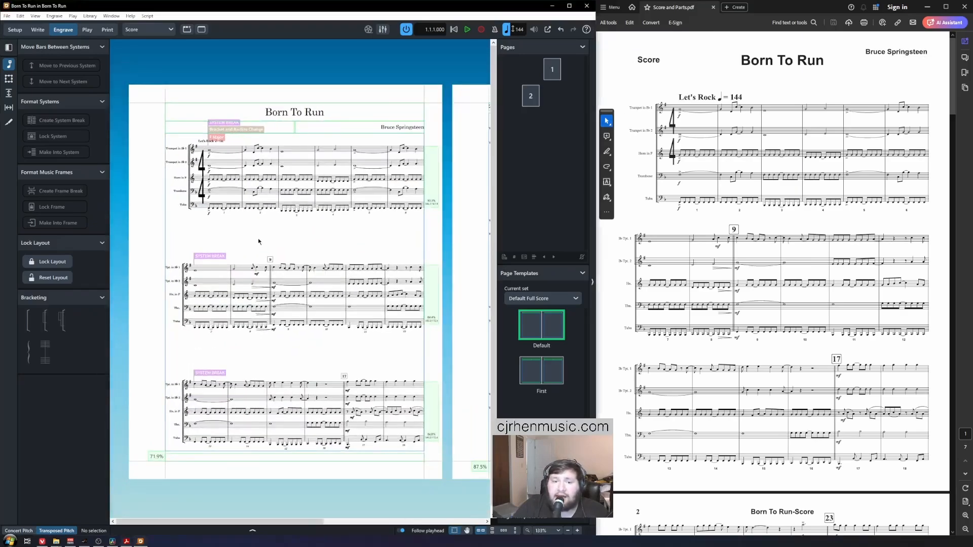
key("End")
key("Home")
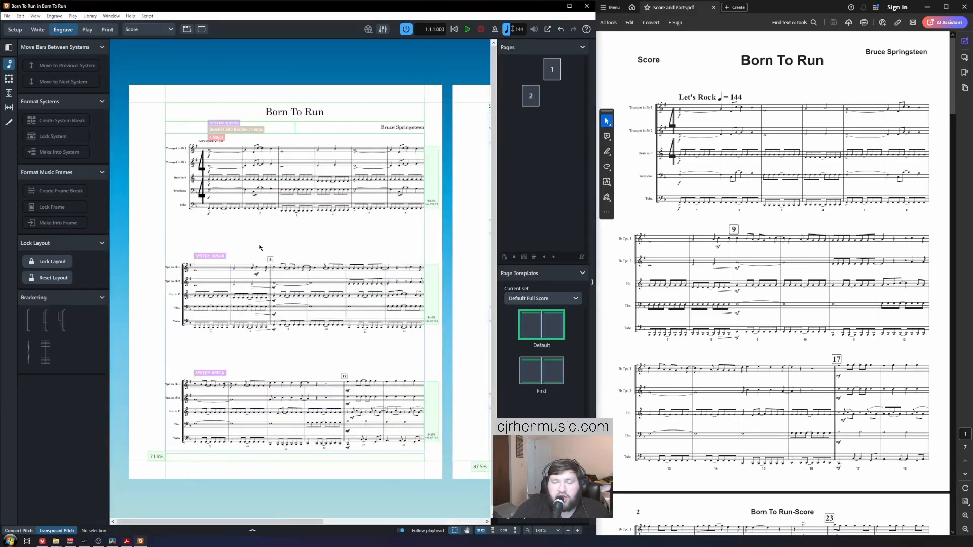
scroll(260, 247, "up", 1)
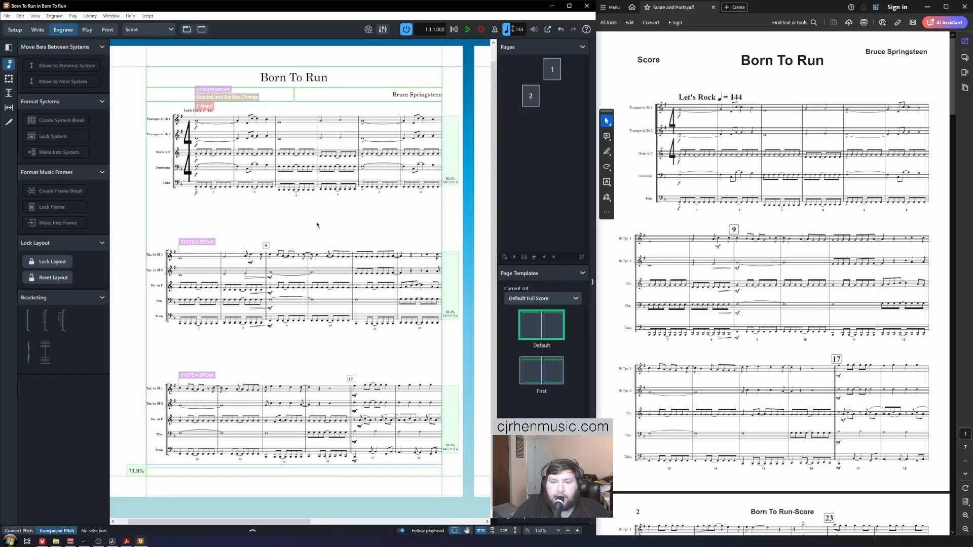
scroll(244, 218, "right", 5)
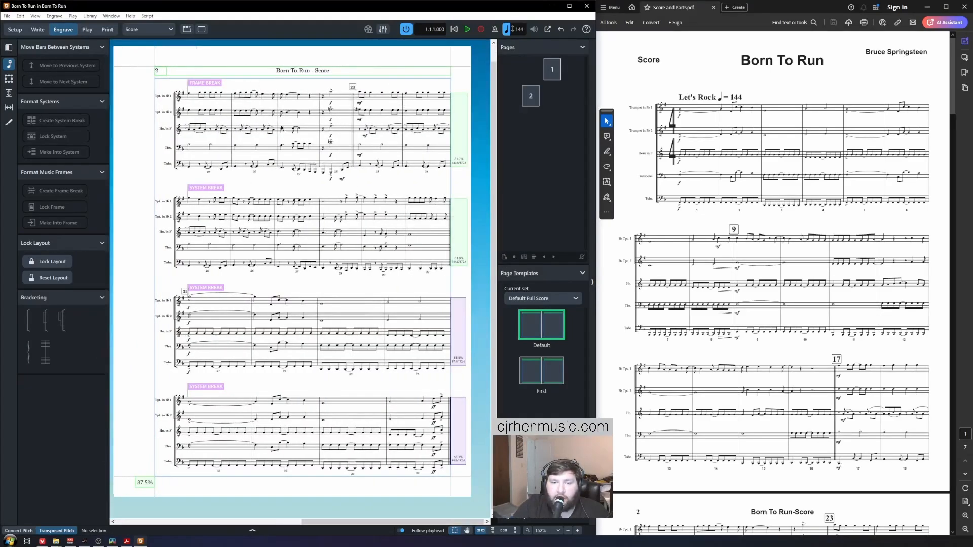
scroll(273, 223, "left", 5)
scroll(272, 227, "up", 2)
scroll(297, 240, "up", 2)
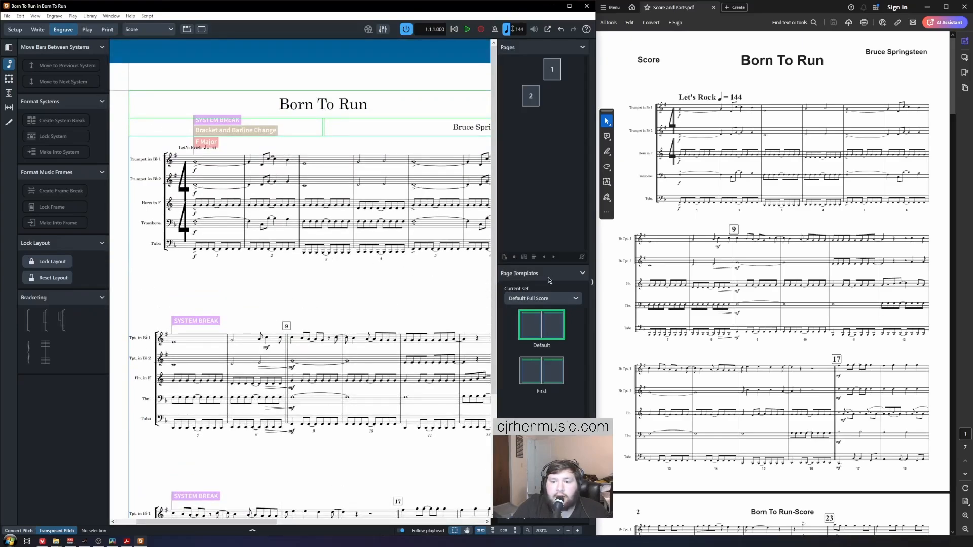
Step: Toggle the Pages panel and open the First page template for editing
left_click(593, 292)
left_click(592, 282)
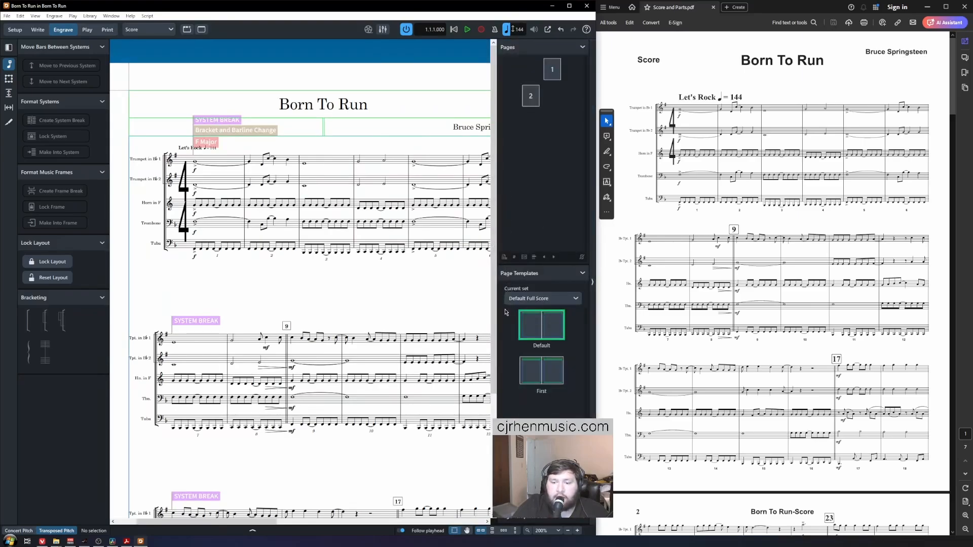
double_click(534, 374)
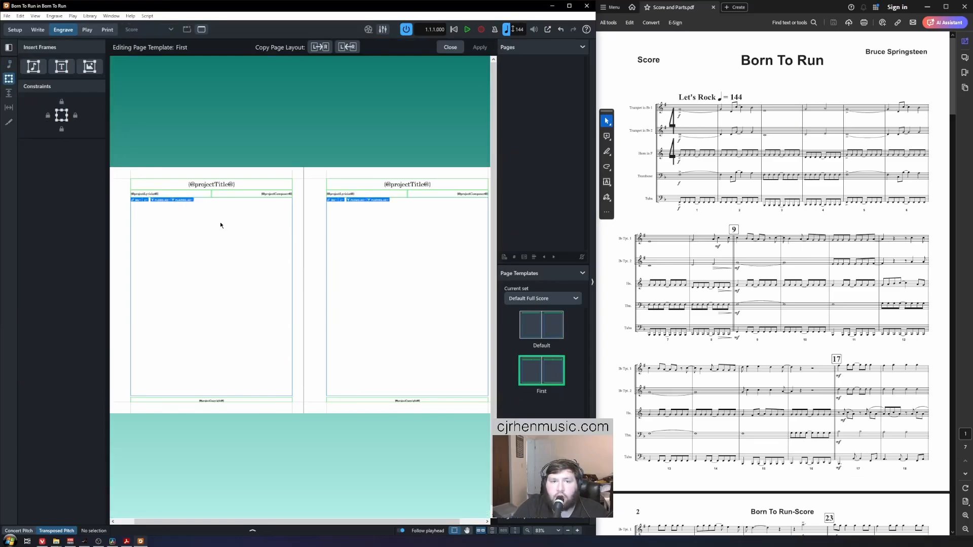
Step: Bring the First template's title, lyricist and composer frames into view with the Insert Frames panel shown
scroll(202, 233, "up", 5)
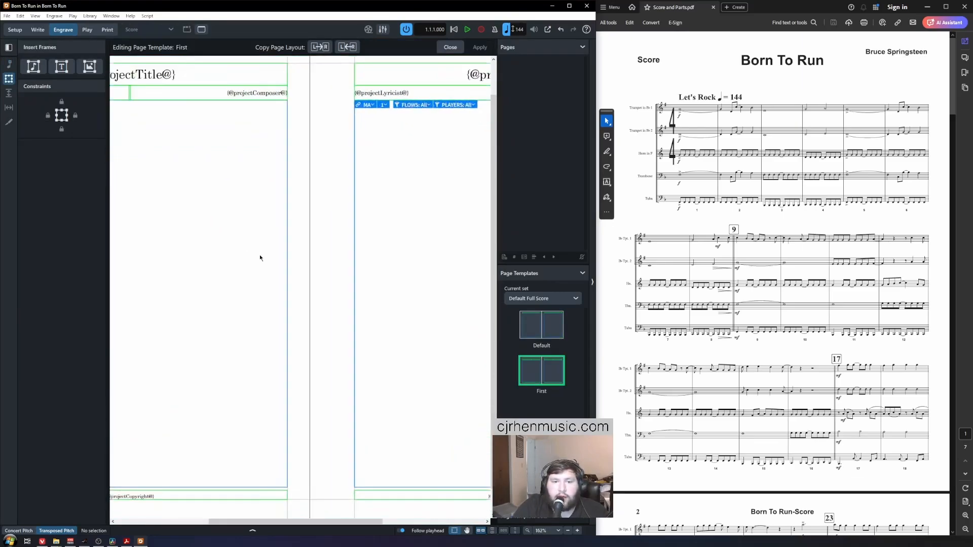
scroll(350, 279, "up", 3)
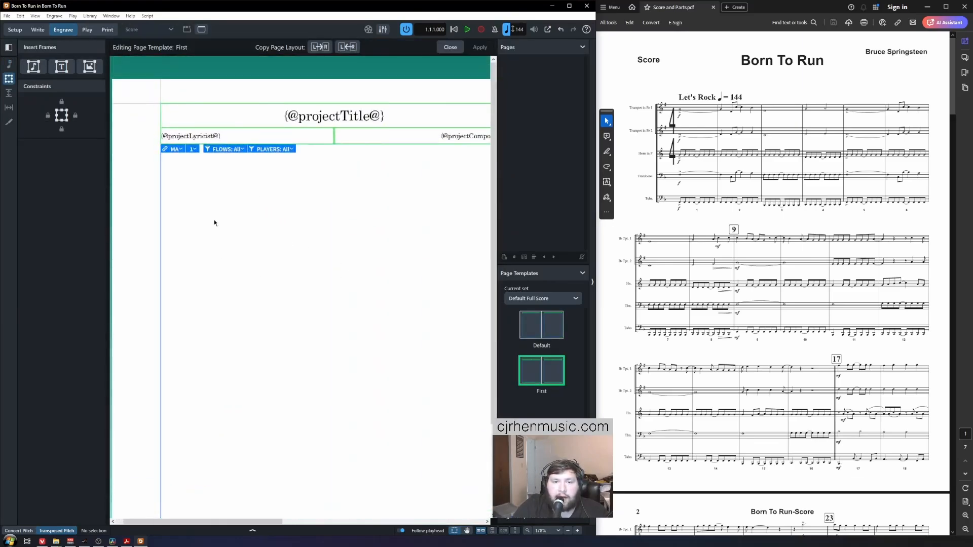
scroll(166, 103, "down", 1)
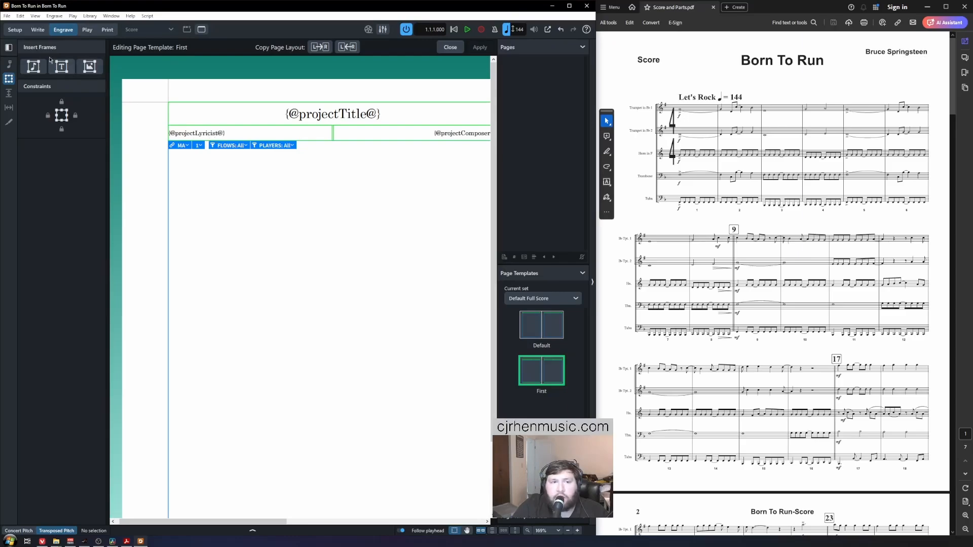
left_click(10, 48)
left_click(10, 49)
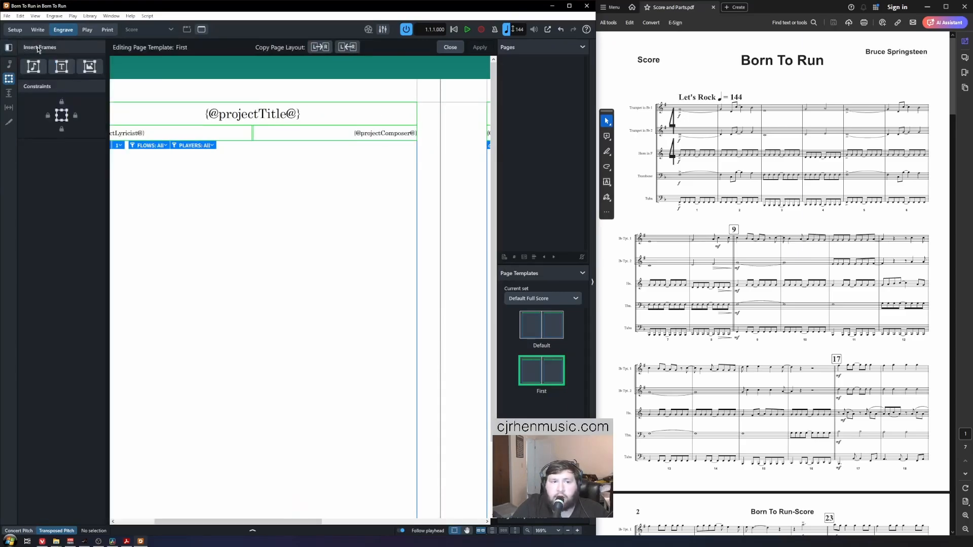
left_click(62, 69)
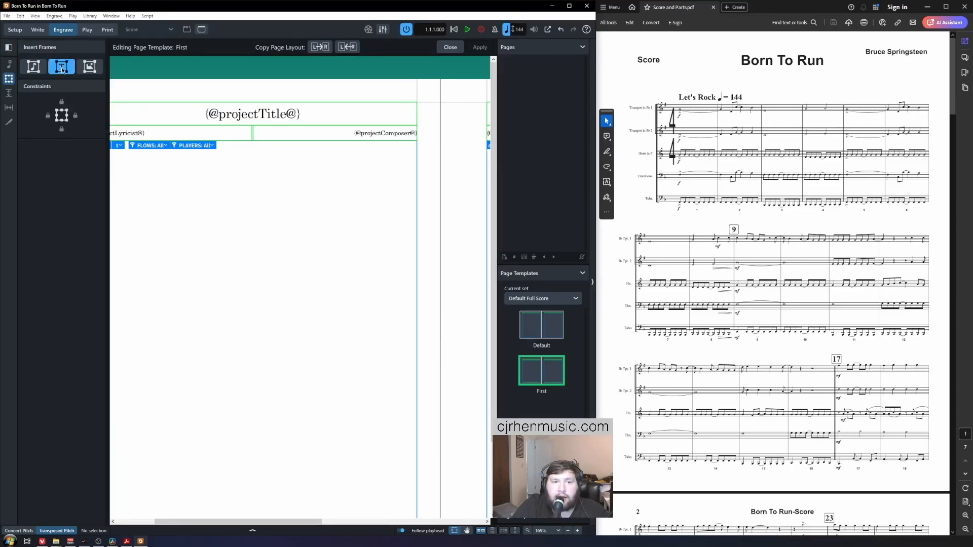
left_click_drag(144, 187, 309, 232)
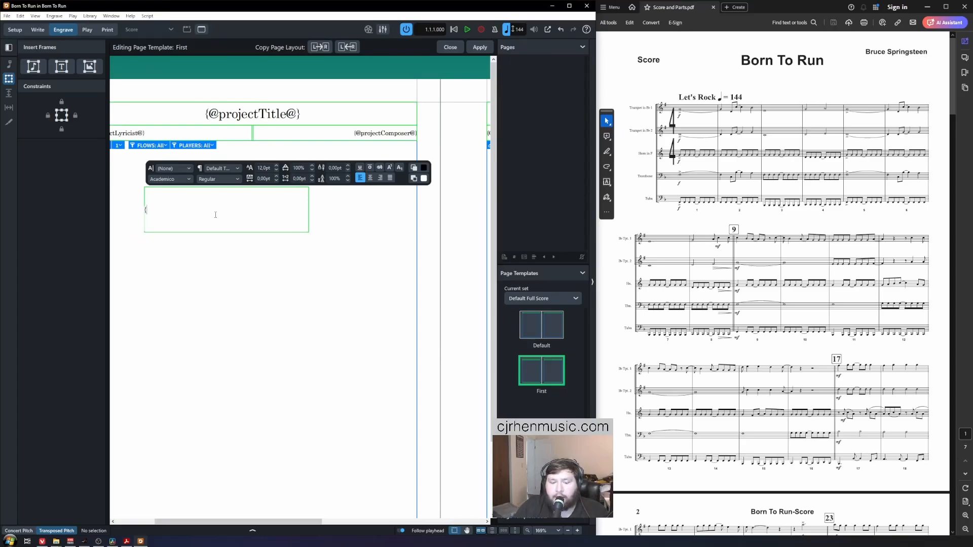
type("{@layoutname@}")
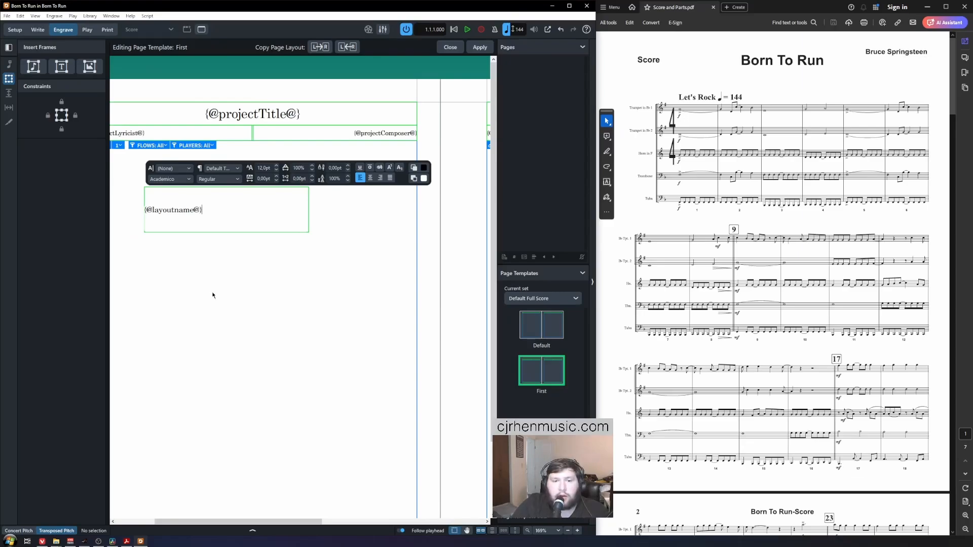
key("Escape")
scroll(192, 262, "up", 5)
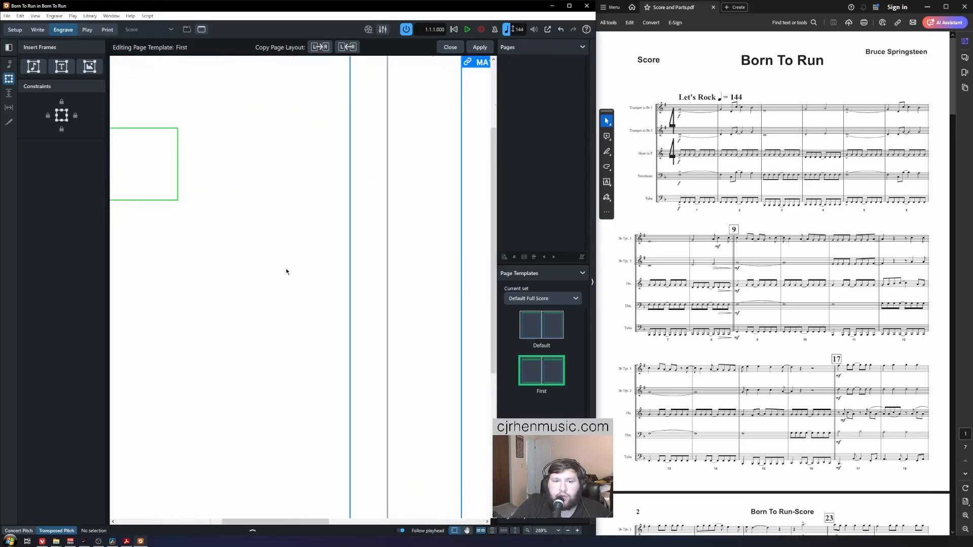
left_click(300, 200)
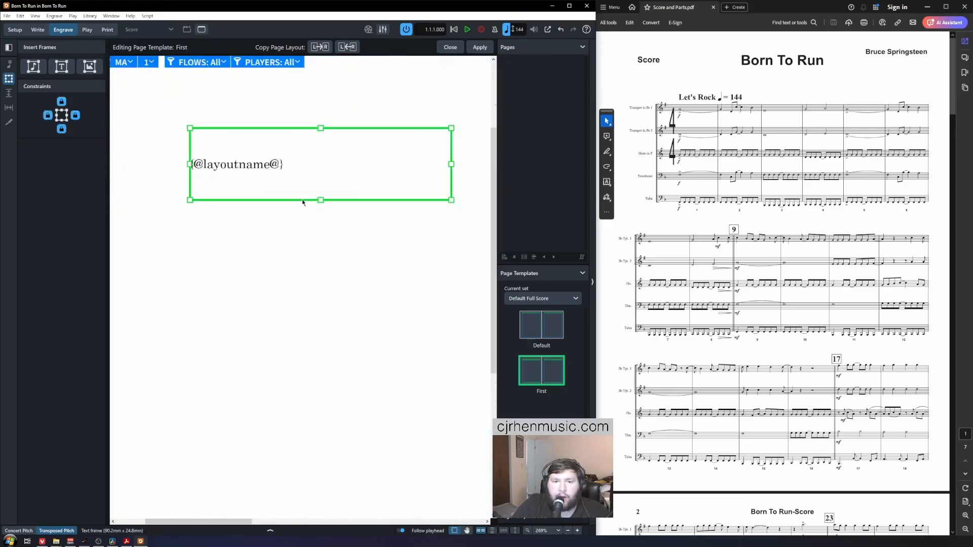
left_click(191, 226)
left_click(208, 200)
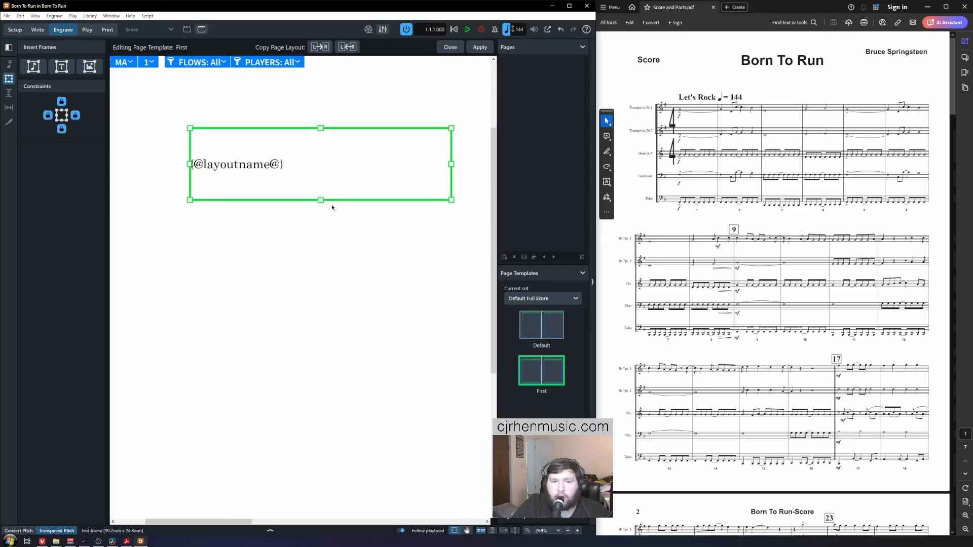
left_click_drag(321, 199, 320, 153)
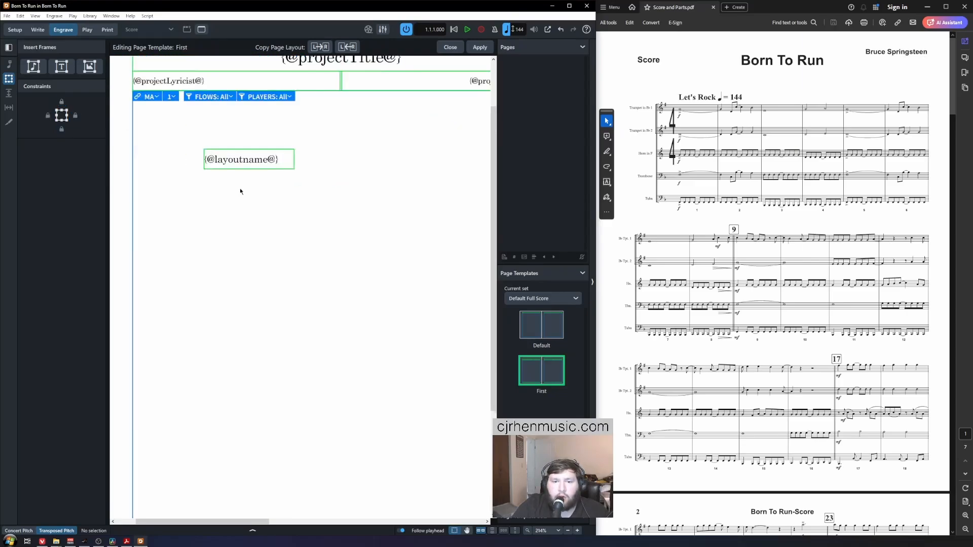
key("x")
left_click(241, 187)
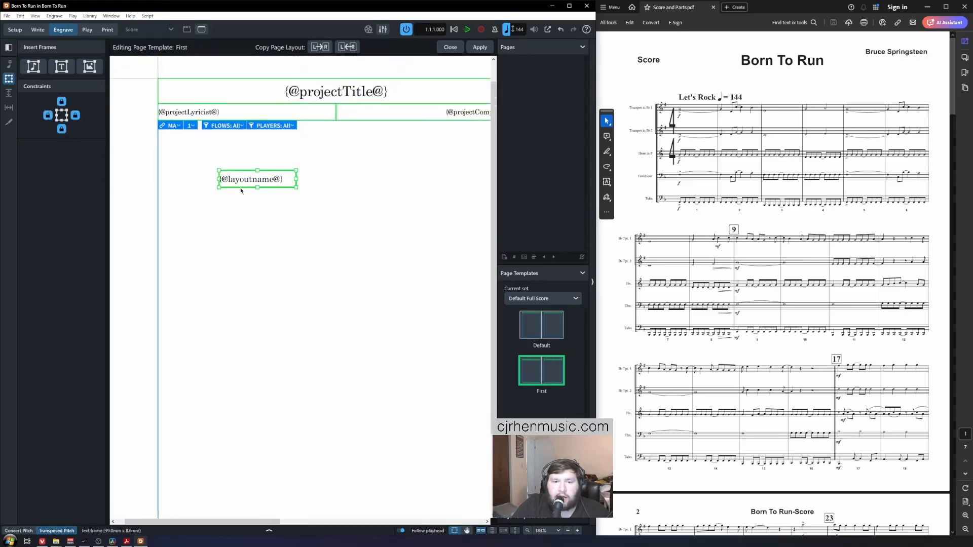
left_click_drag(243, 188, 185, 98)
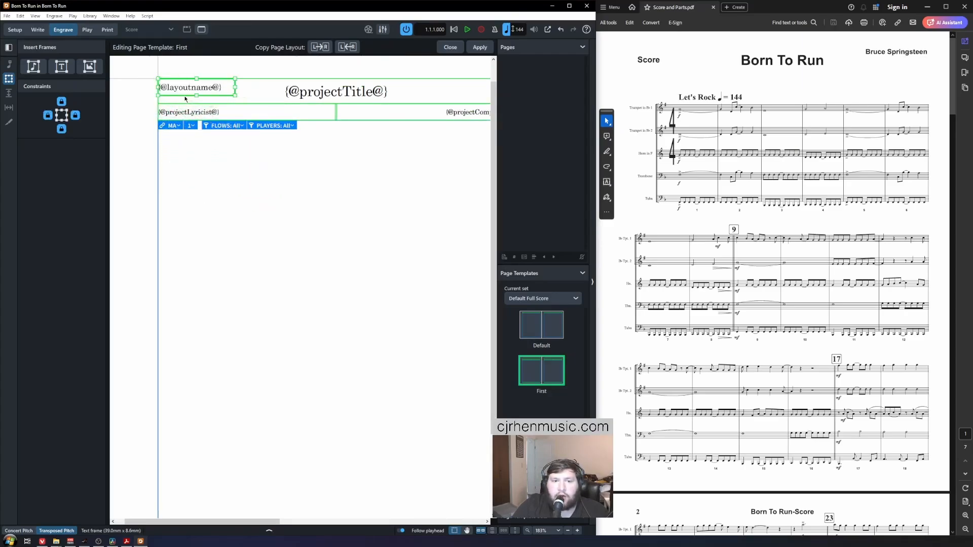
left_click(226, 239)
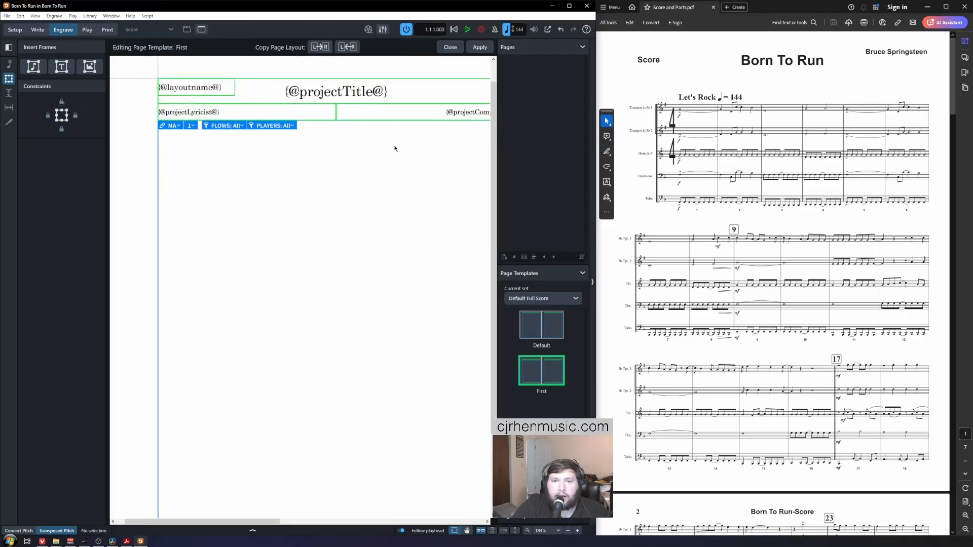
left_click(480, 47)
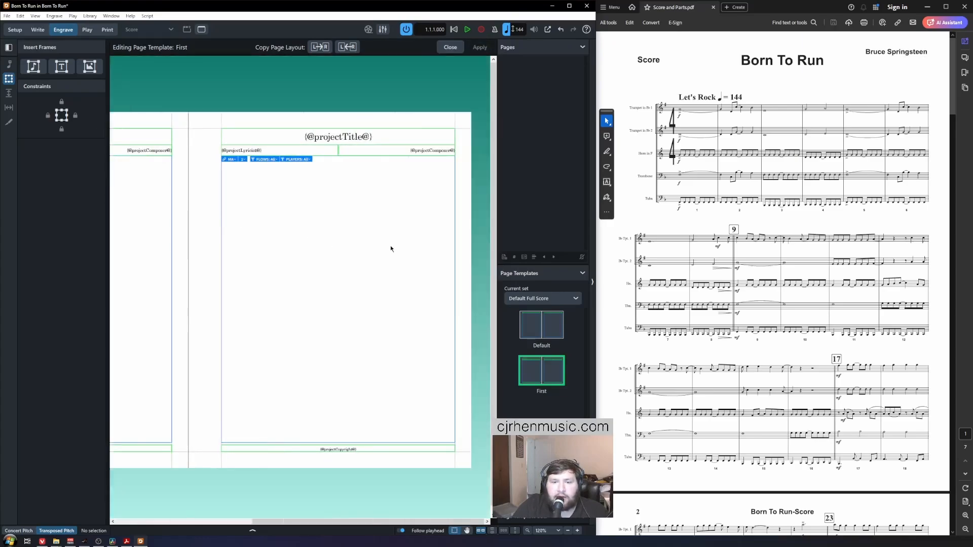
Step: Copy the left-page template layout onto the right-hand page
scroll(233, 241, "up", 3)
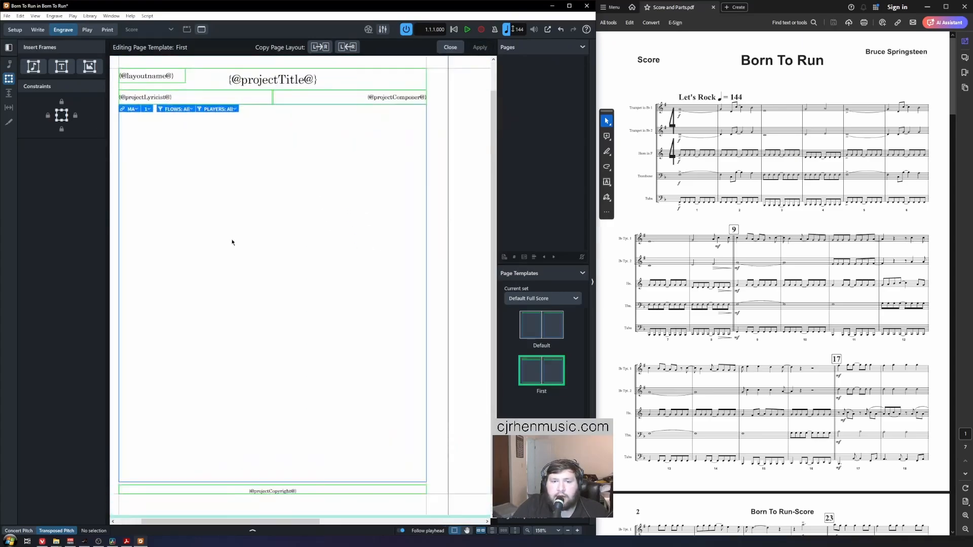
scroll(232, 242, "down", 3)
scroll(230, 243, "right", 1)
scroll(229, 243, "left", 1)
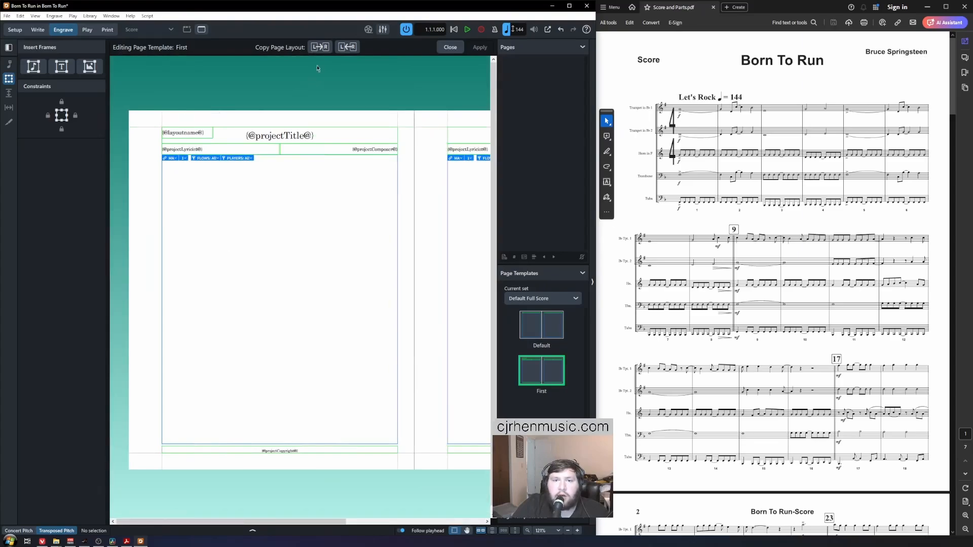
left_click(320, 47)
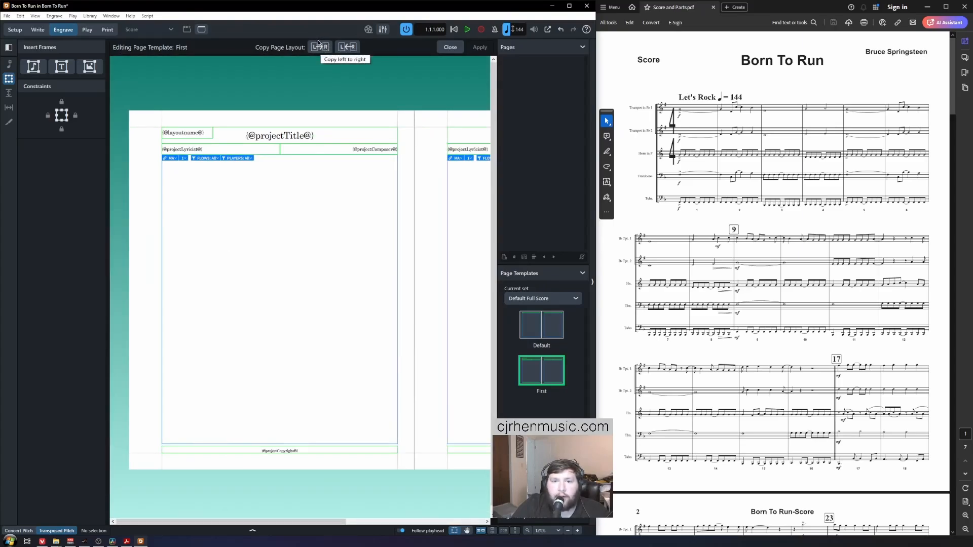
Step: Apply the updated First template to both pages and close the template editor
scroll(238, 214, "right", 2)
scroll(238, 214, "down", 1)
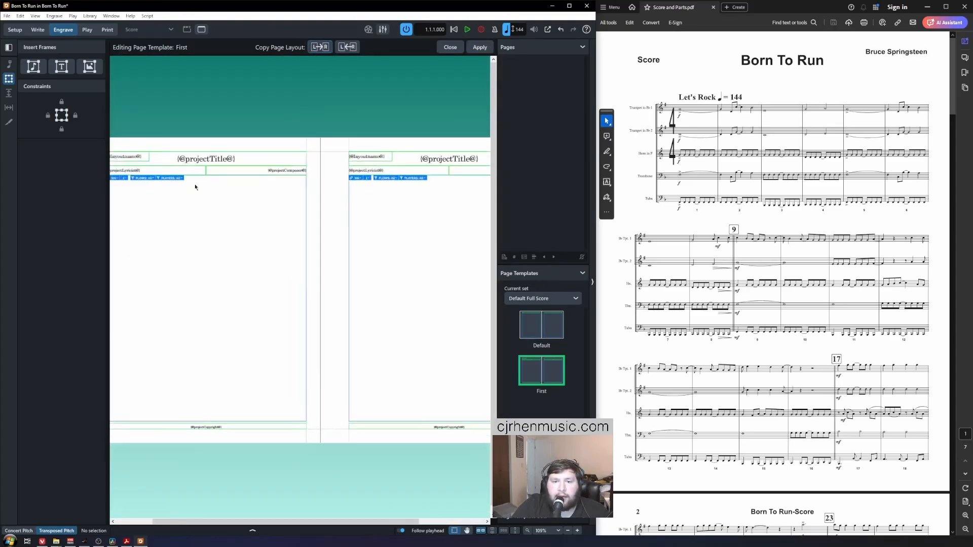
scroll(259, 254, "left", 1)
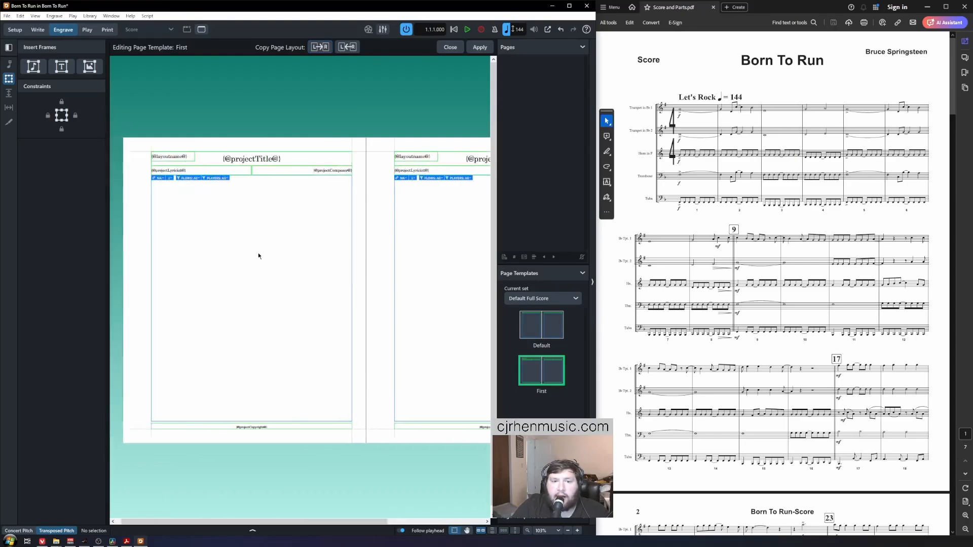
scroll(169, 281, "right", 3)
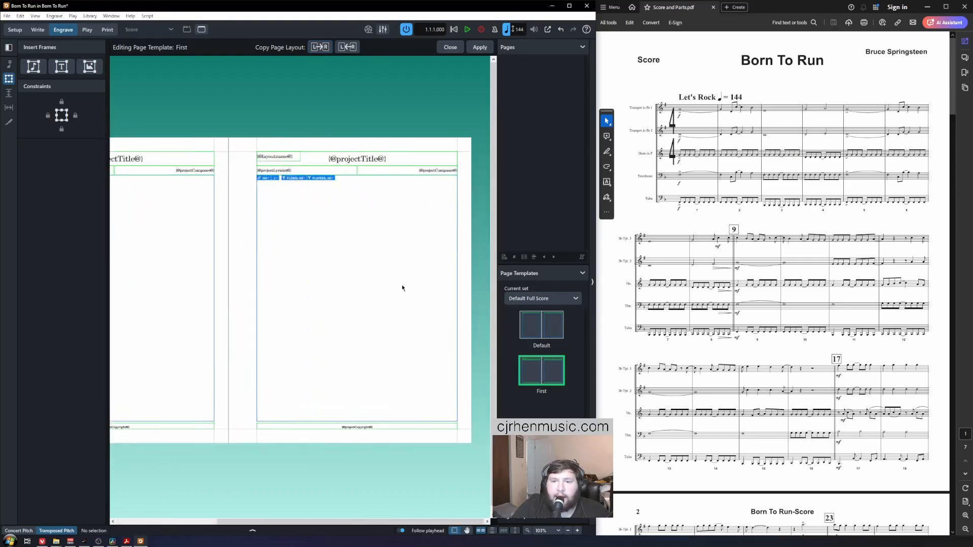
left_click(480, 47)
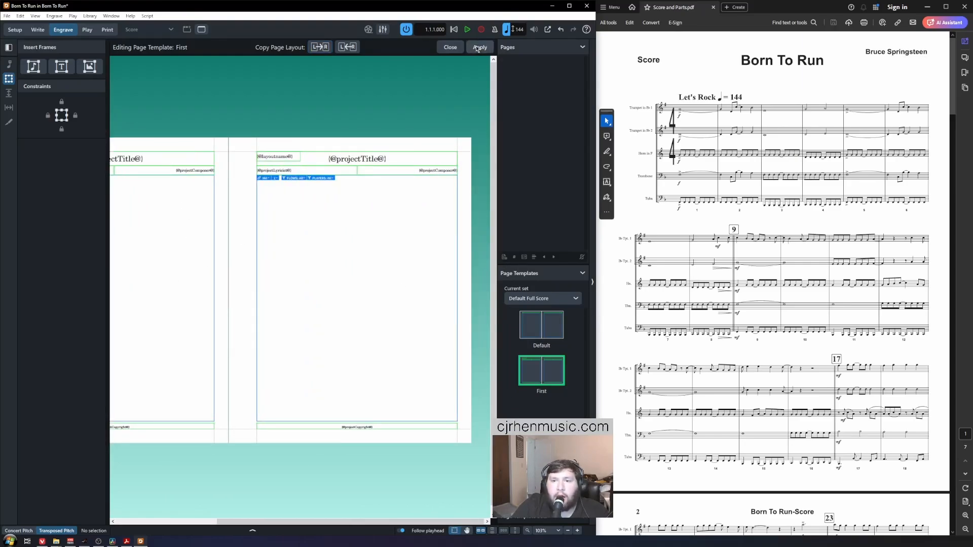
left_click(451, 47)
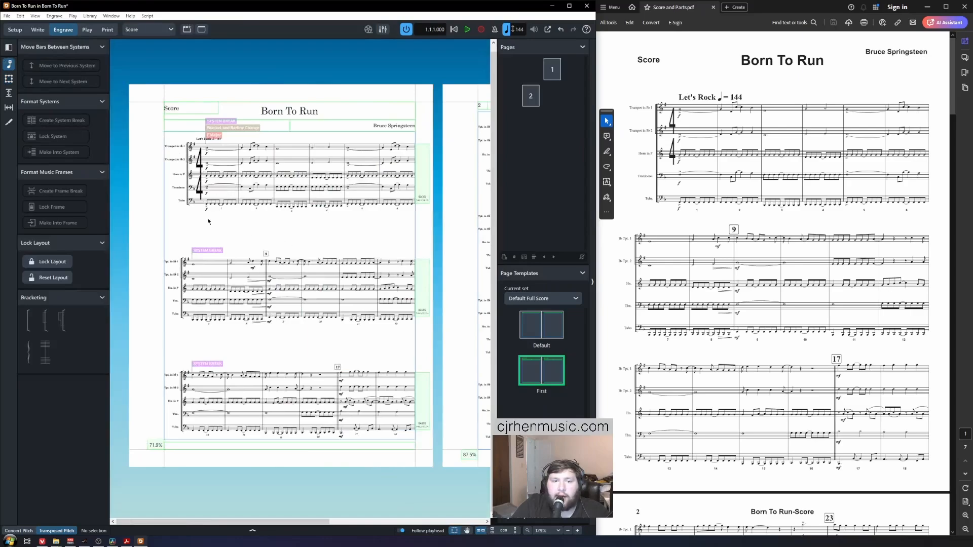
Step: Zoom in, switch to Write mode and bring up Layout Options for the Score layout
key("z")
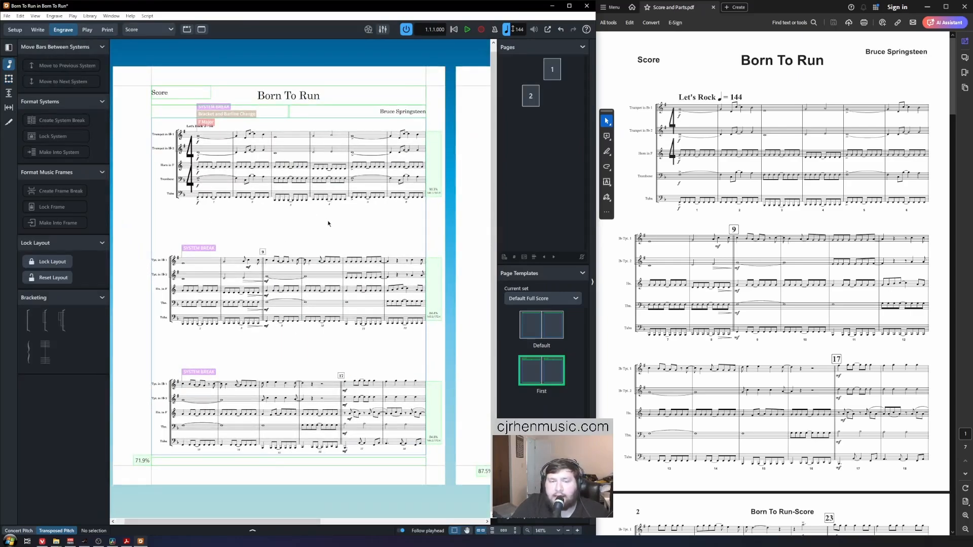
key("ctrl+2")
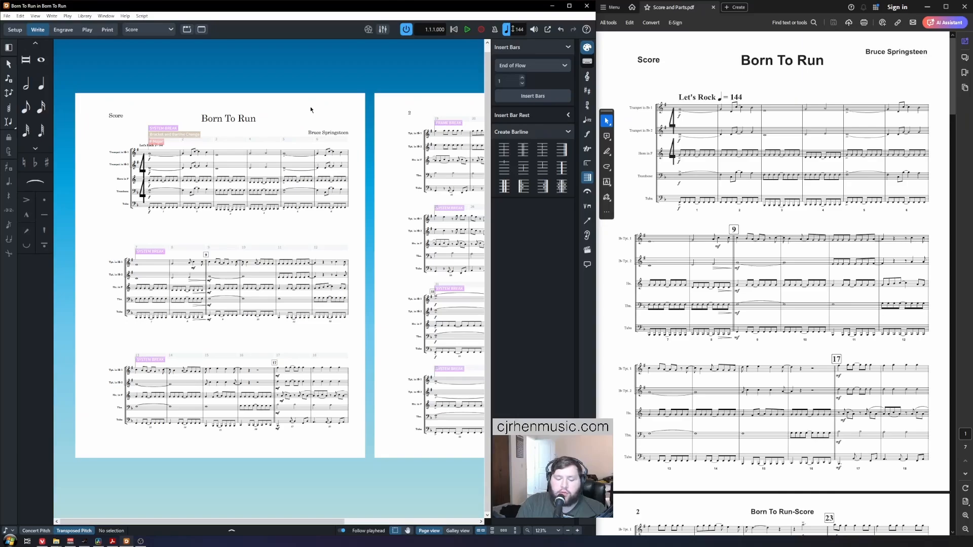
key("ctrl+shift+l")
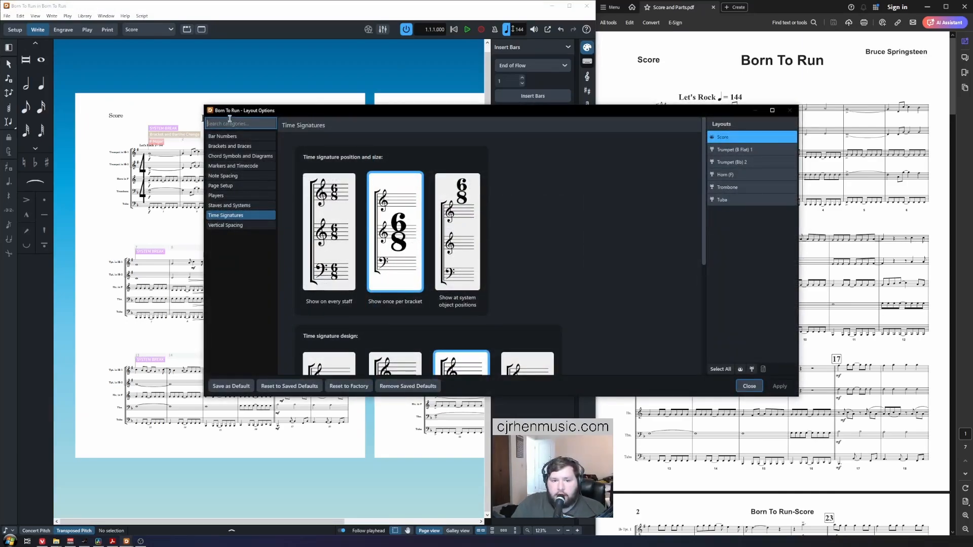
Step: Set the Score layout's page size to Letter and apply it
left_click(222, 186)
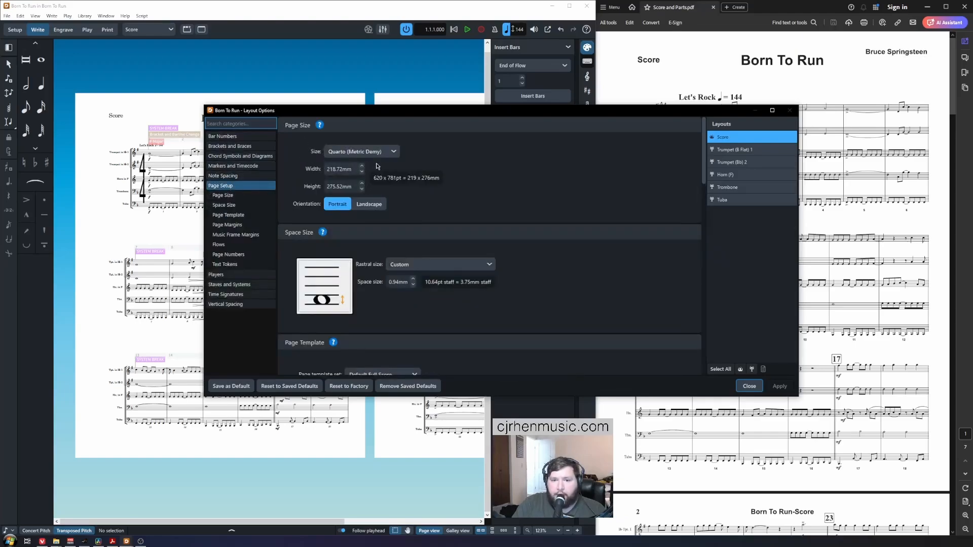
left_click(394, 152)
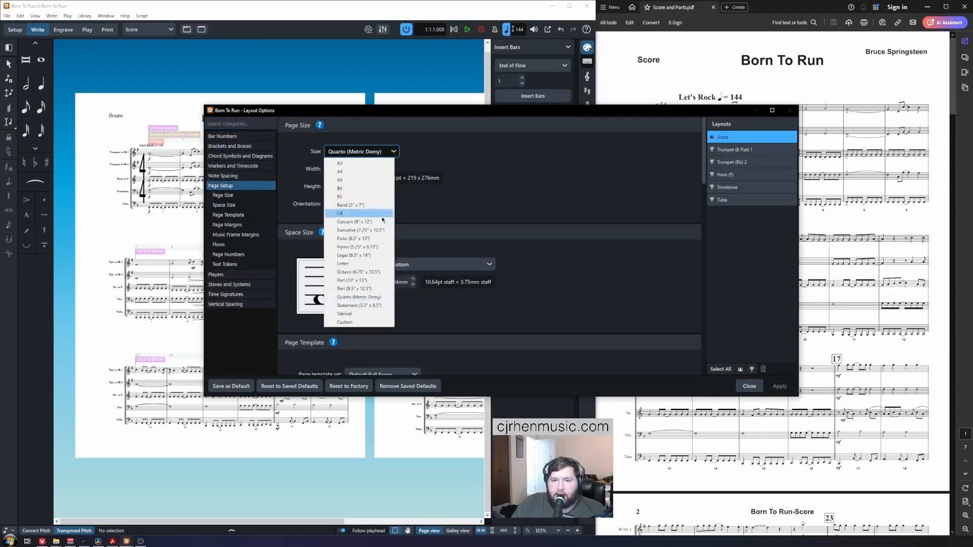
left_click(378, 264)
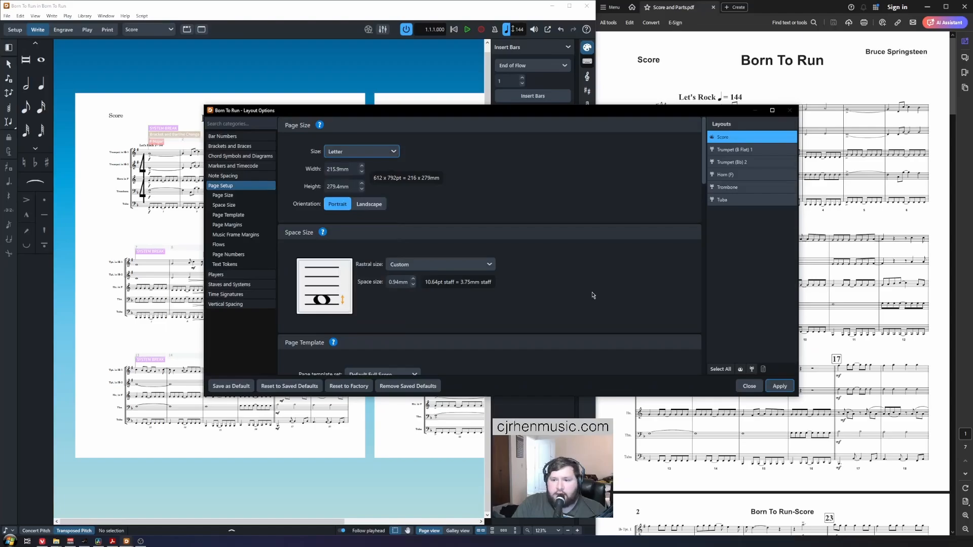
left_click(780, 387)
Step: Set the left page margin to 12.69mm, leaving the rastral size unchanged
scroll(578, 213, "down", 3)
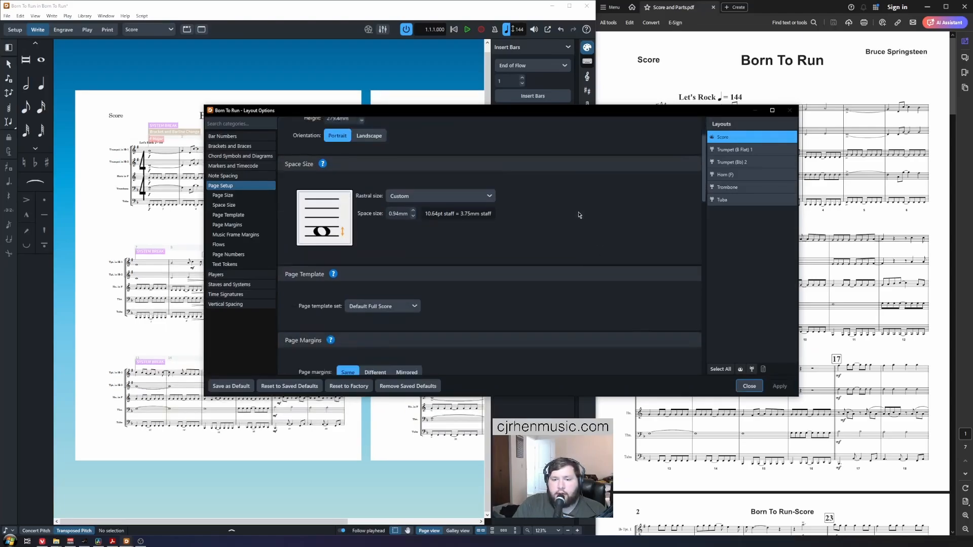
left_click(475, 197)
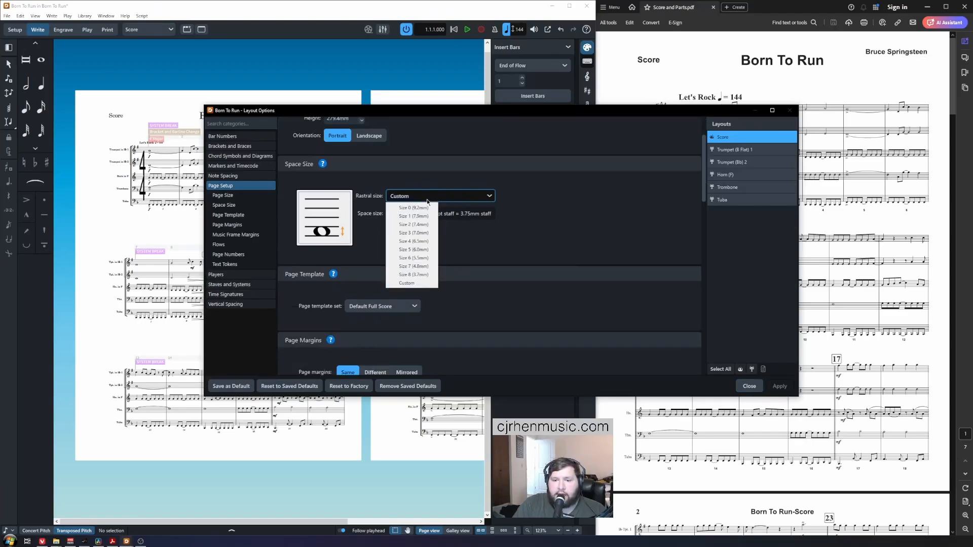
left_click(355, 175)
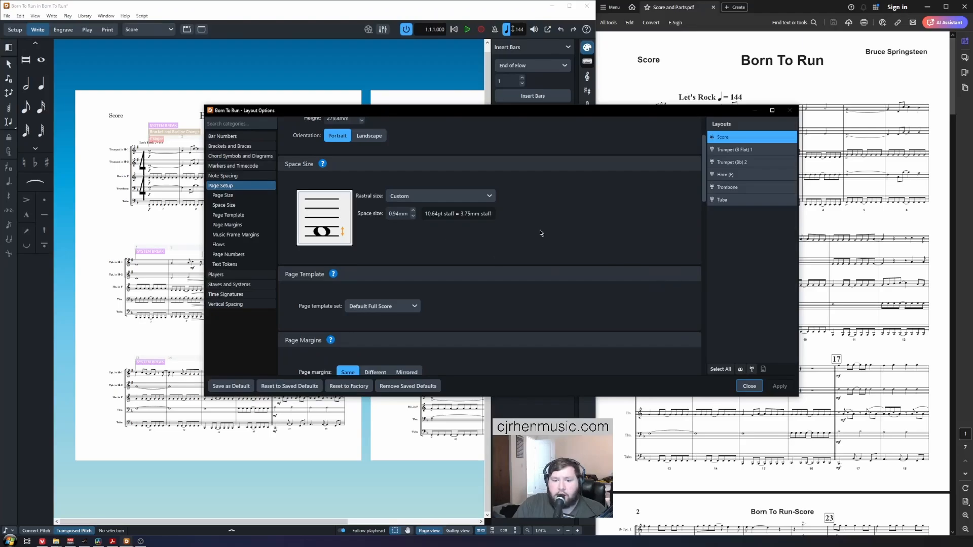
scroll(541, 232, "down", 5)
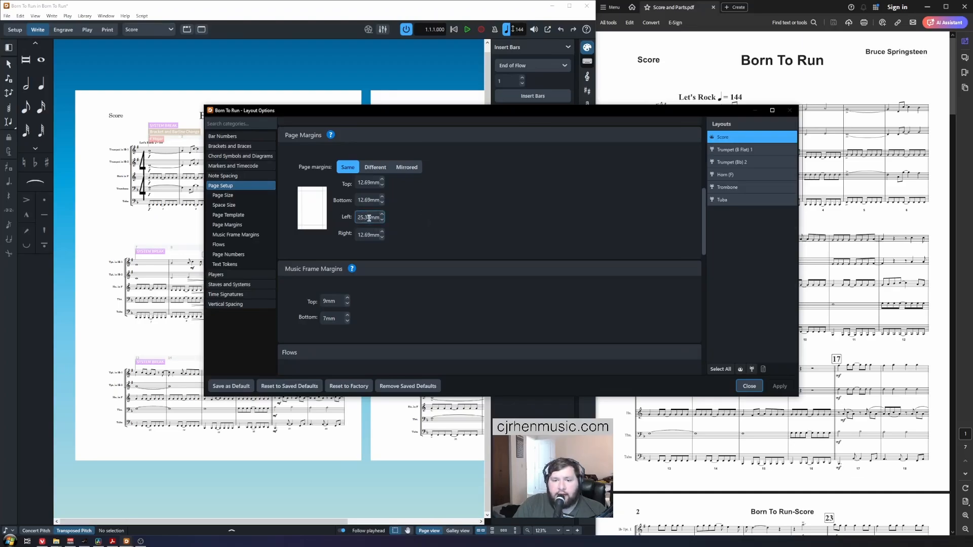
left_click_drag(369, 217, 355, 223)
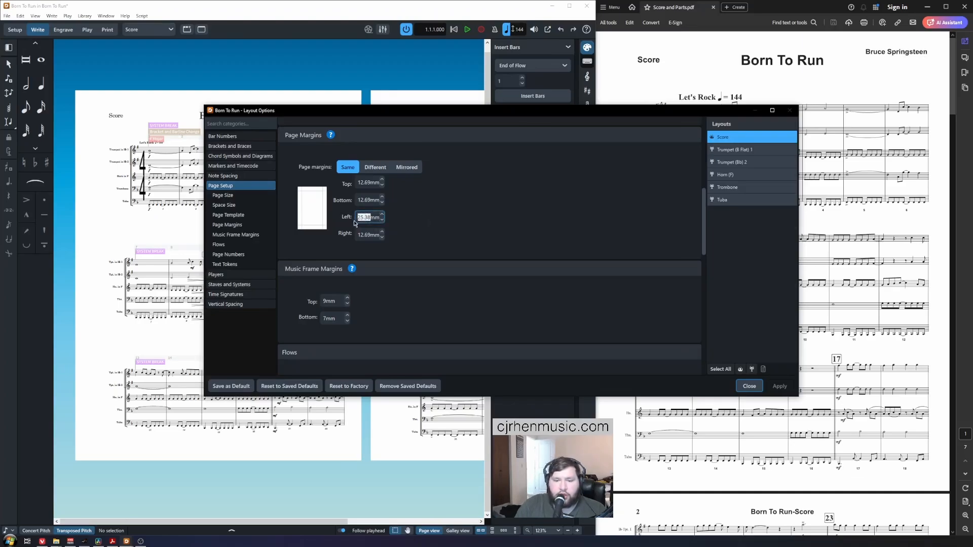
type("12.69")
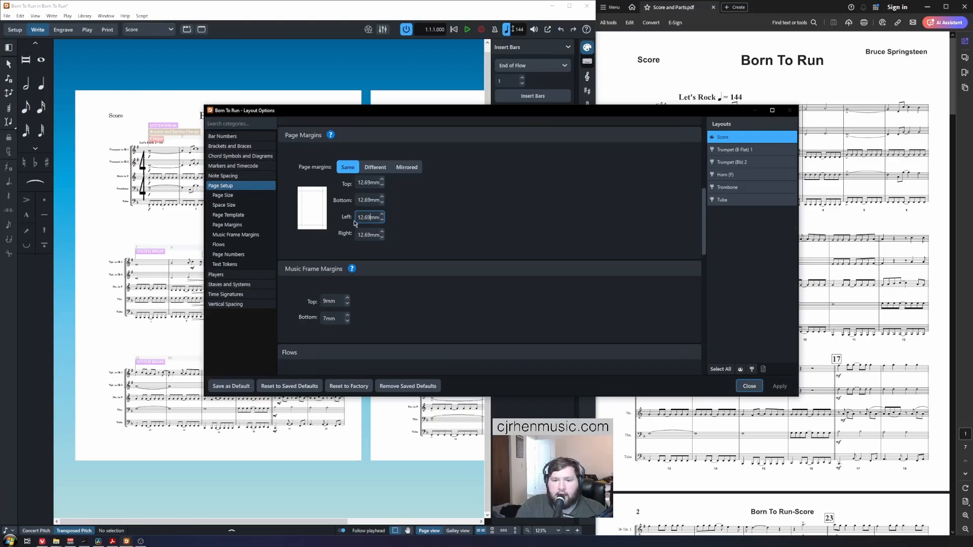
key("Return")
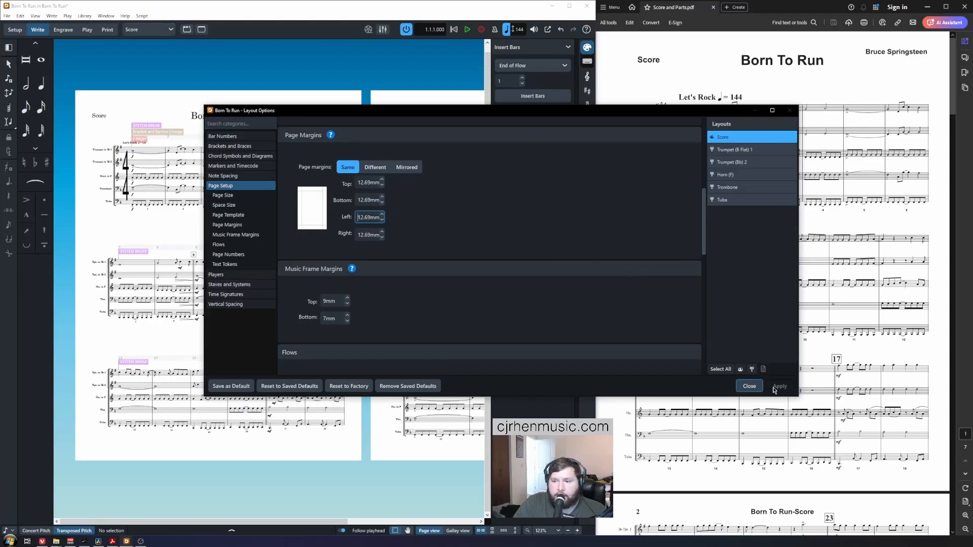
Step: Close Layout Options and return to Engrave mode to review the updated pages
left_click(749, 386)
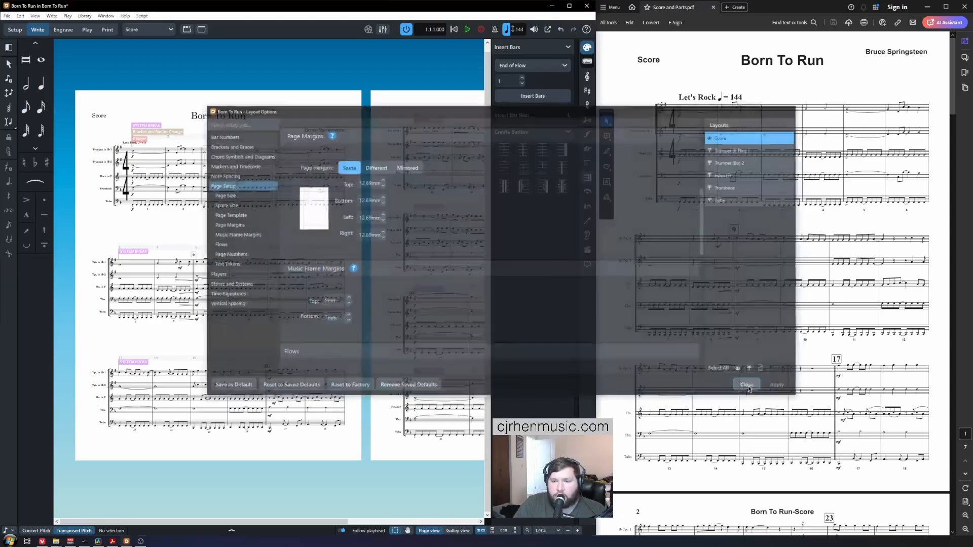
key("ctrl+3")
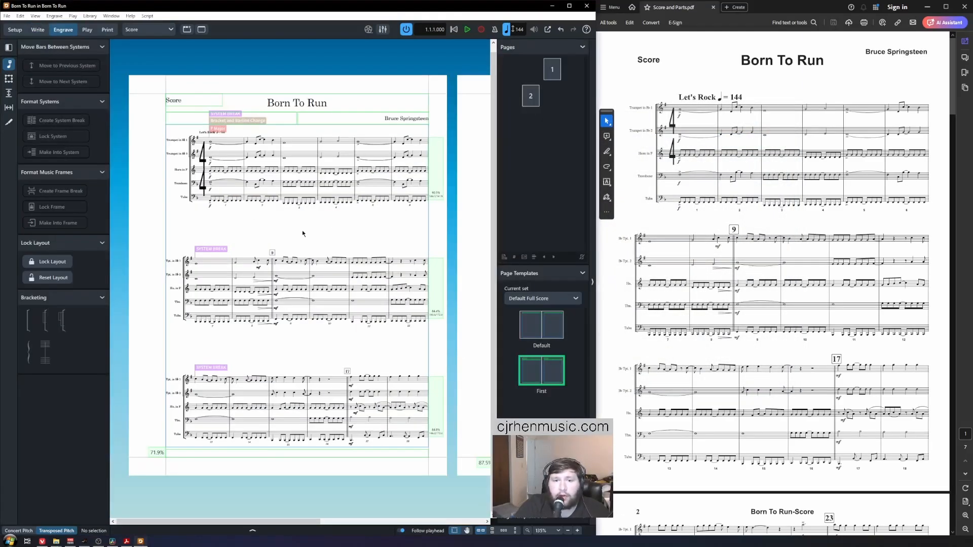